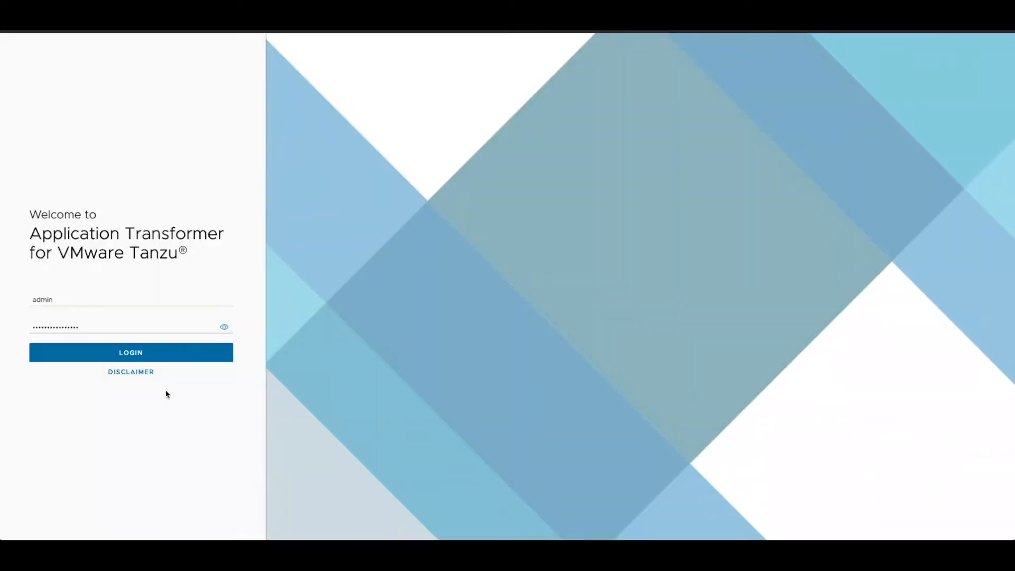
- Log in with the credentials already filled in and open the page for adding vCenters
click(135, 353)
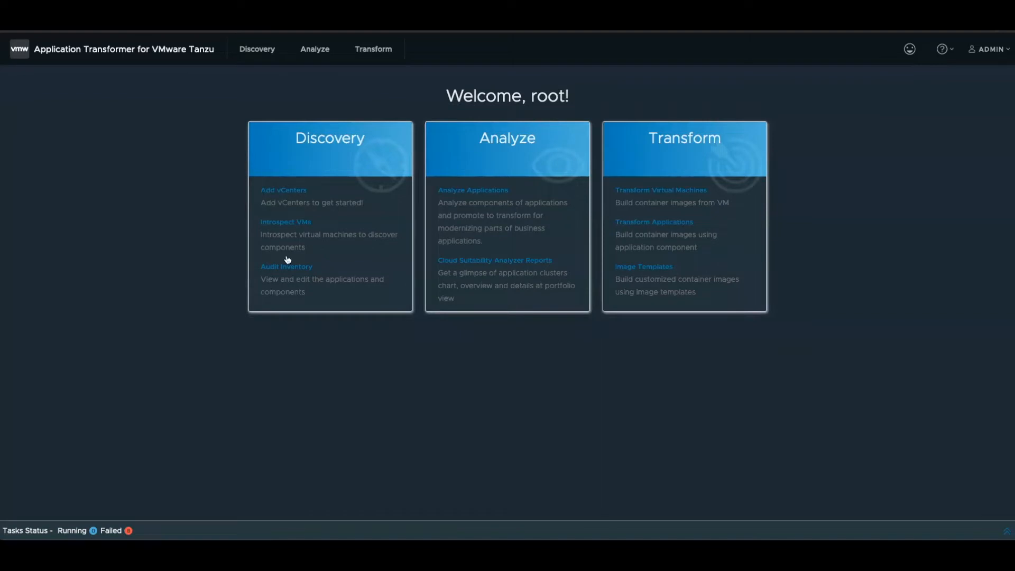
click(290, 195)
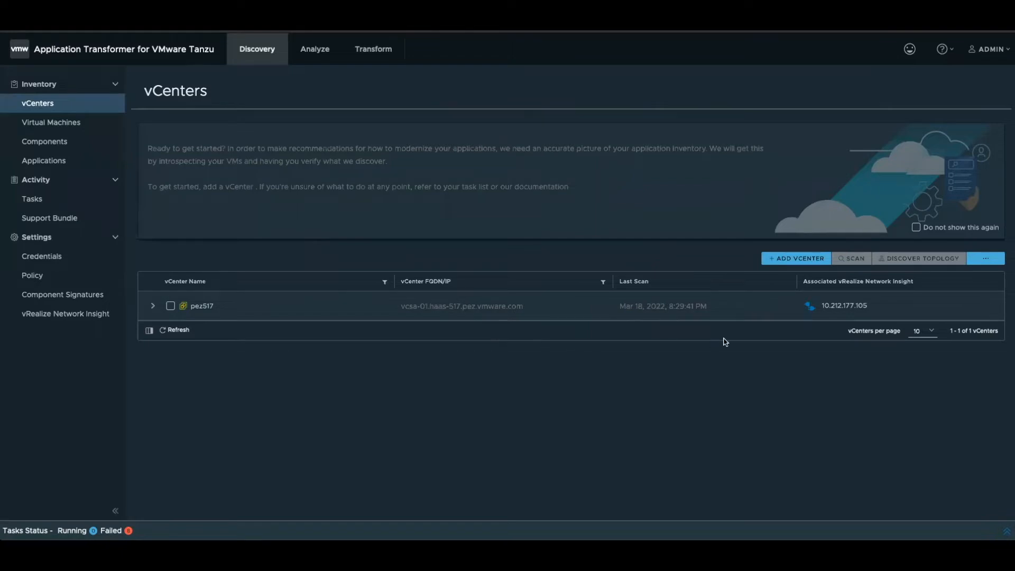
- Examine the Add vCenter form's FQDN/IP, name and credential choices, and close it without saving
click(781, 266)
click(502, 231)
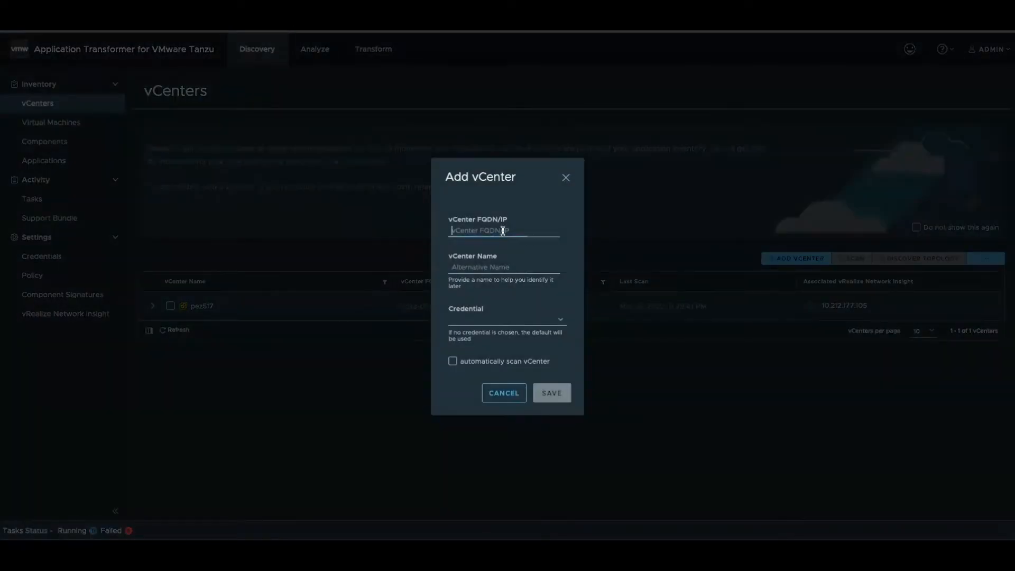
click(492, 268)
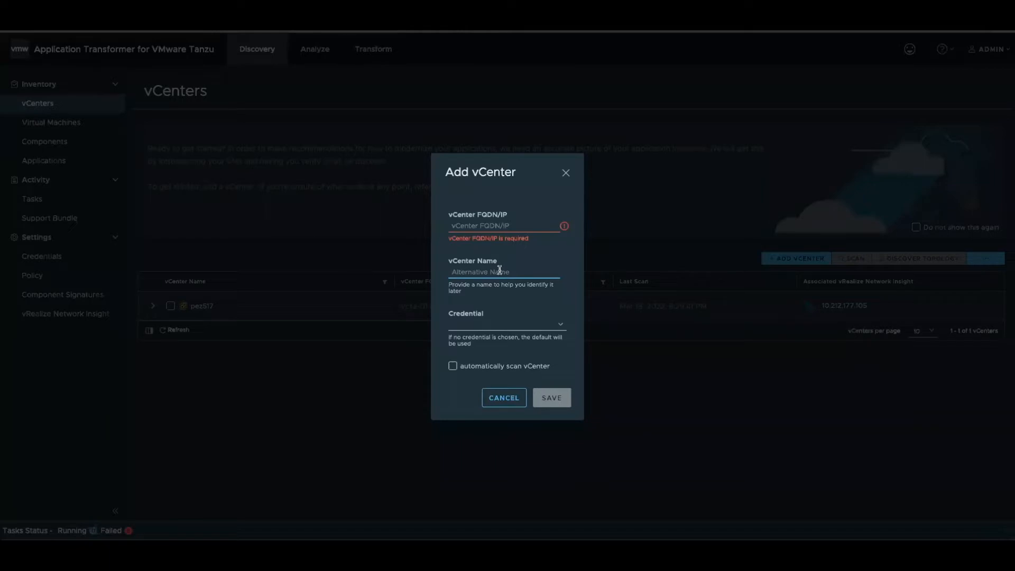
click(556, 324)
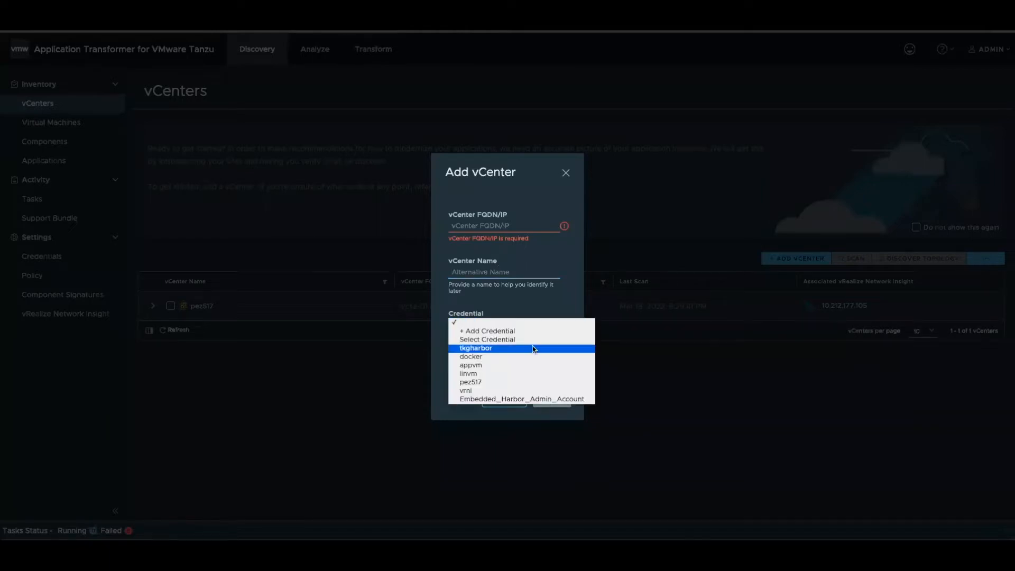
click(539, 298)
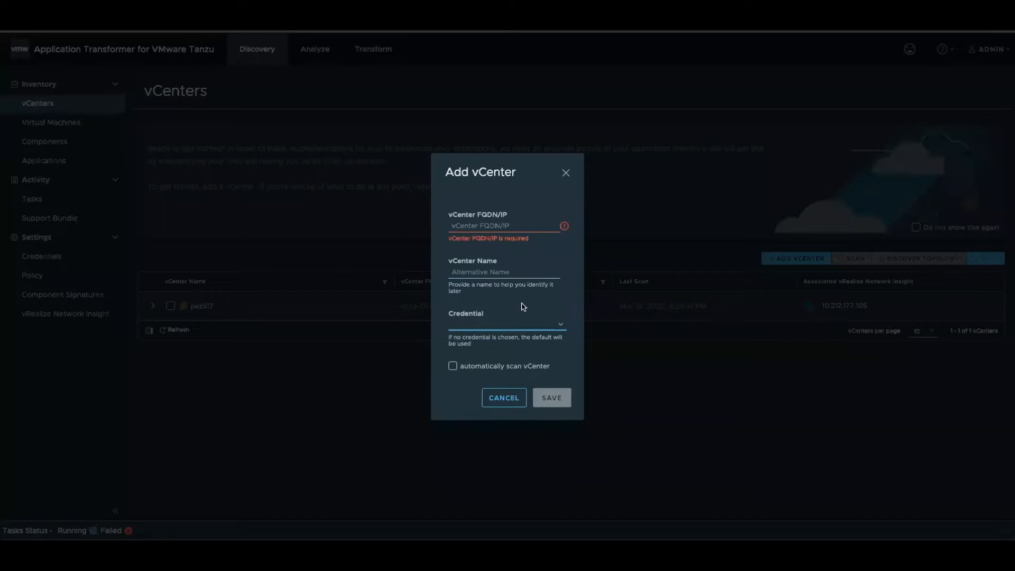
click(509, 402)
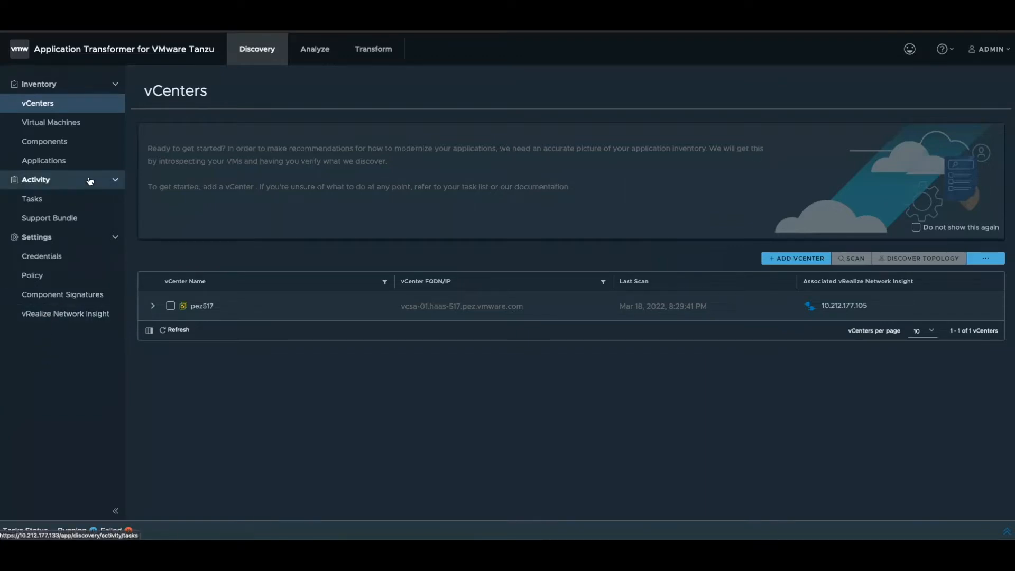
- Expand the pez517 vCenter hierarchy, try selecting everything in it, and clear the selection
click(171, 306)
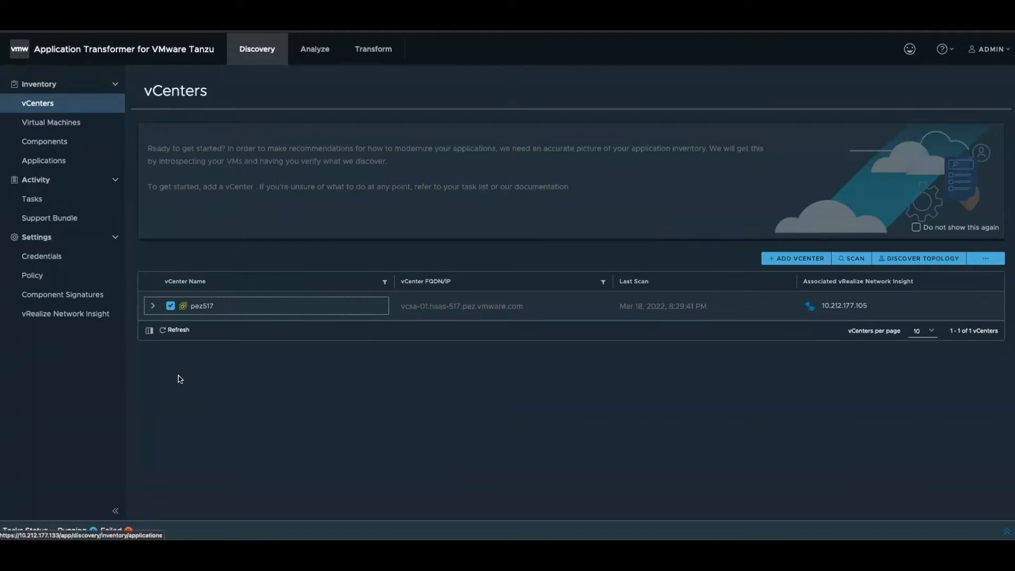
click(153, 306)
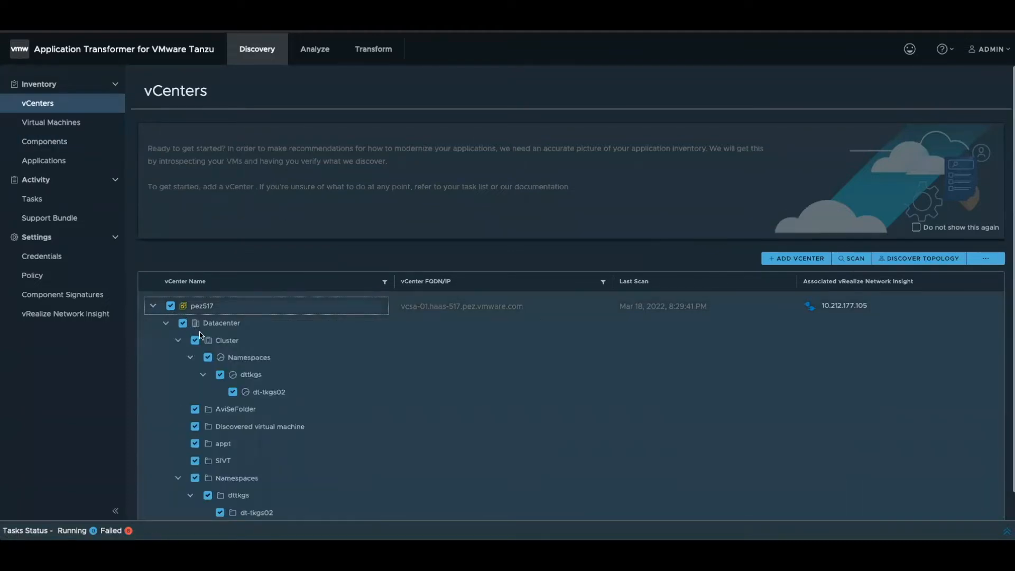
scroll(209, 360, down, 1)
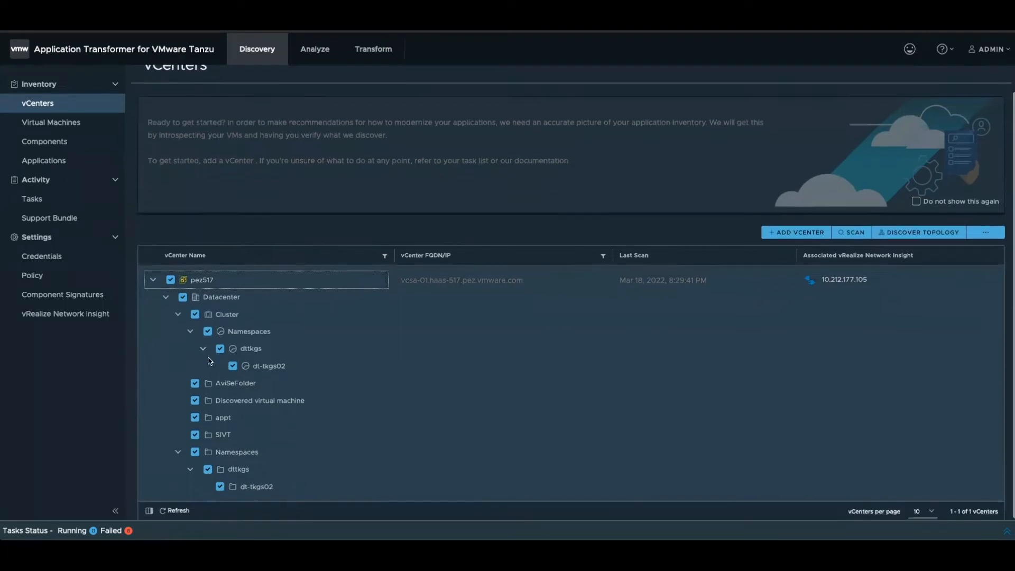
click(171, 280)
click(170, 280)
click(171, 280)
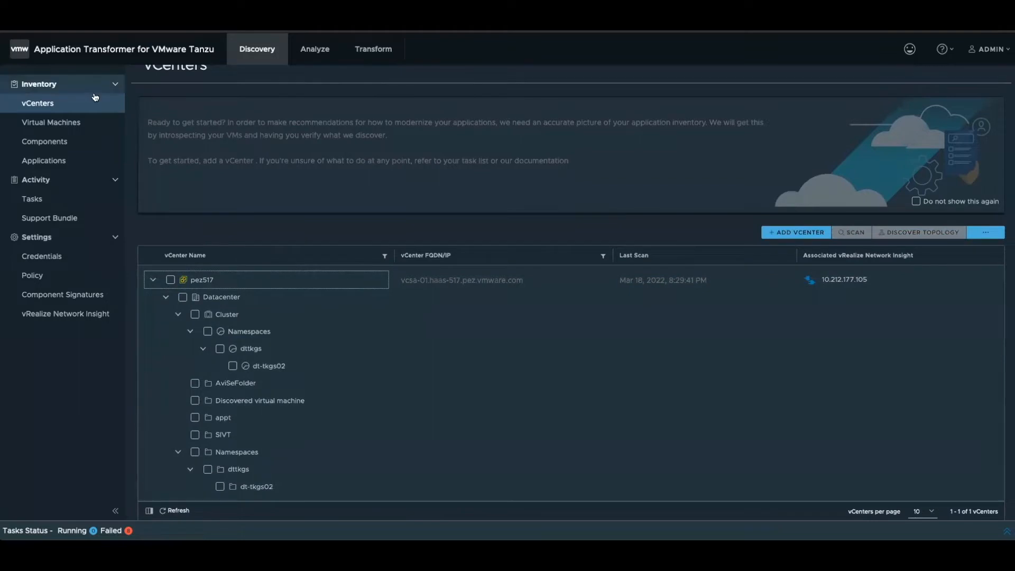
- Review the virtual machines found in the vCenter, followed by the discovered components
click(64, 123)
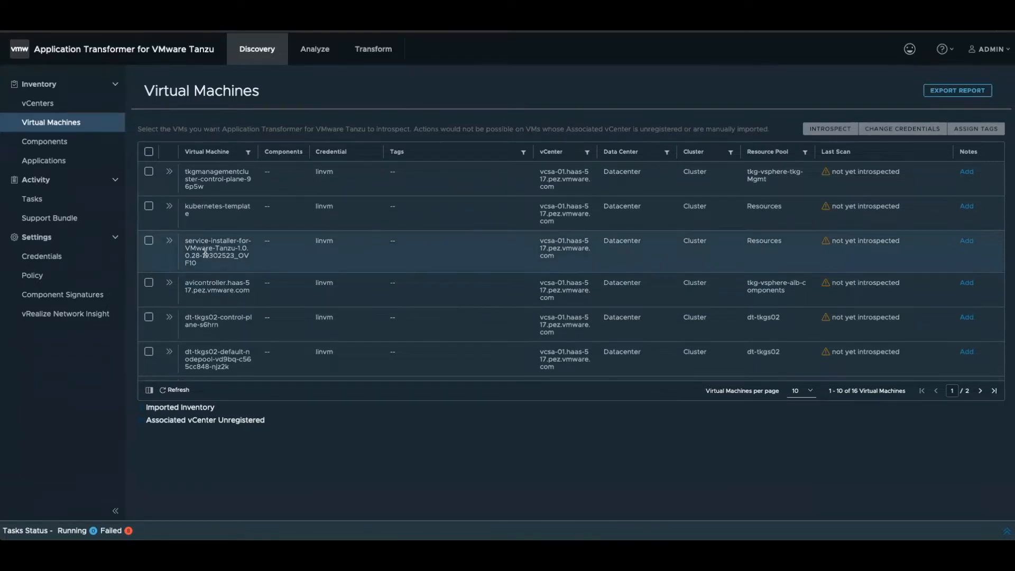
click(72, 150)
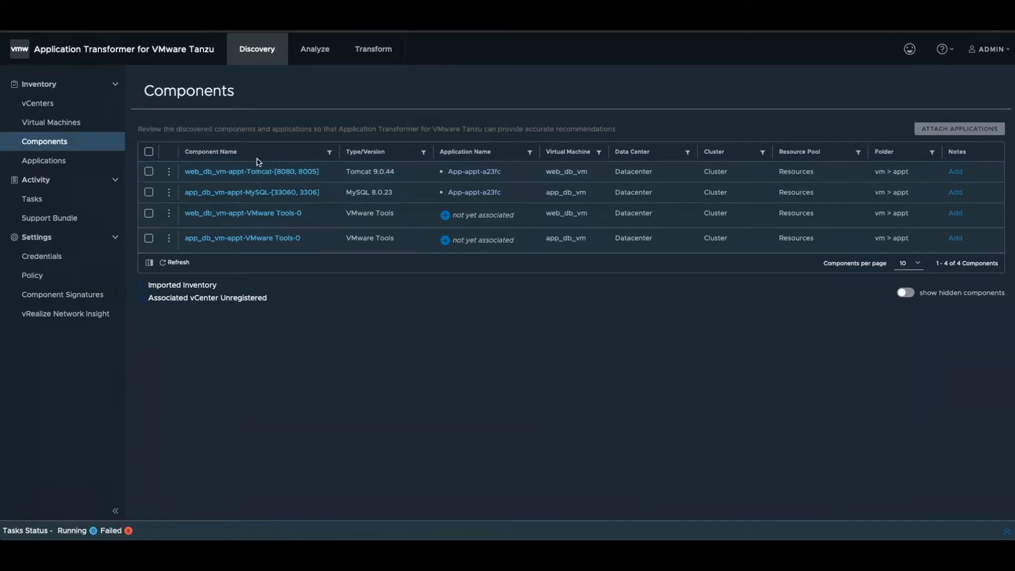
- Review the component signatures and look at the form for adding a signature, closing it without creating one
click(58, 296)
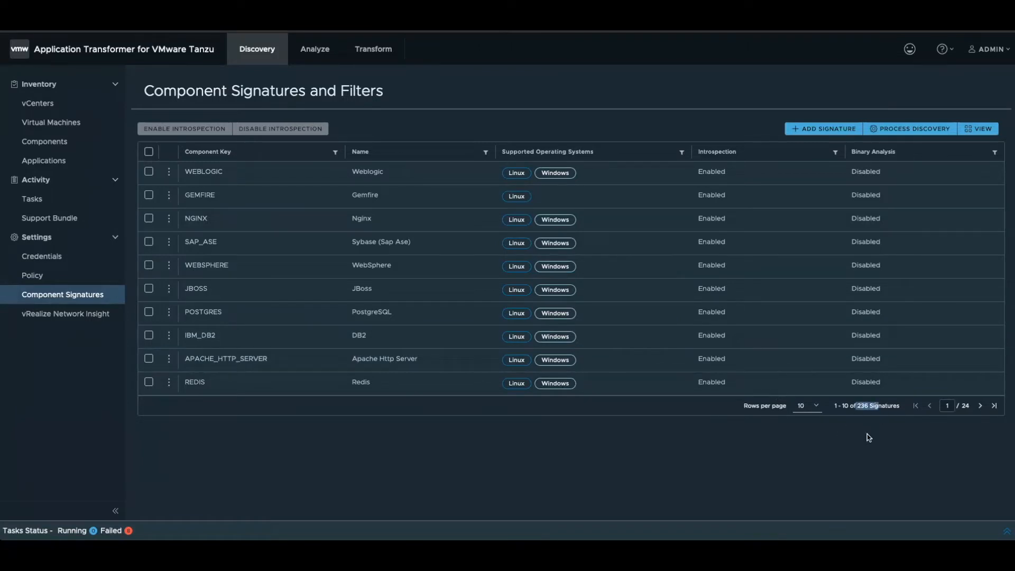
click(831, 132)
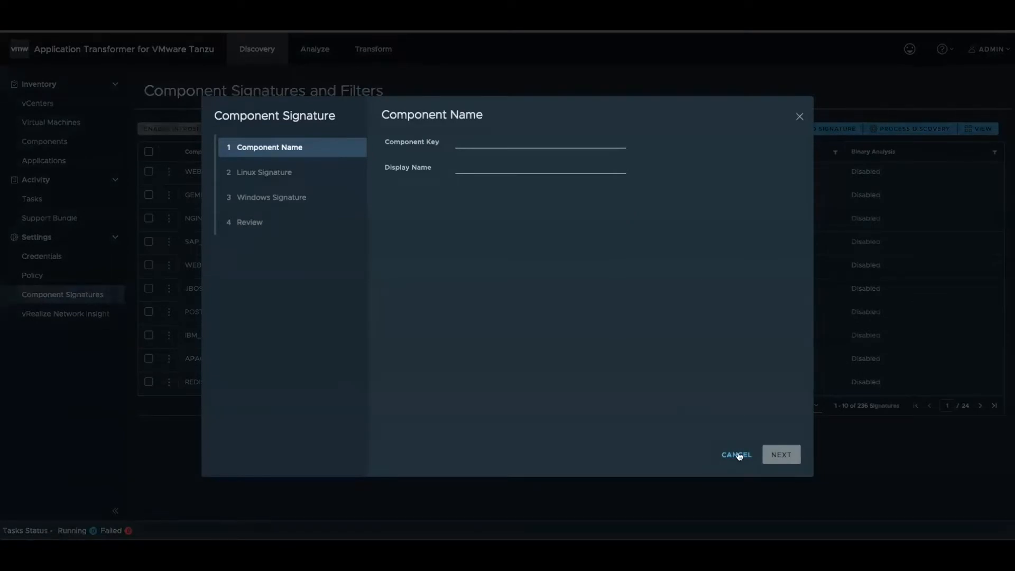
click(739, 456)
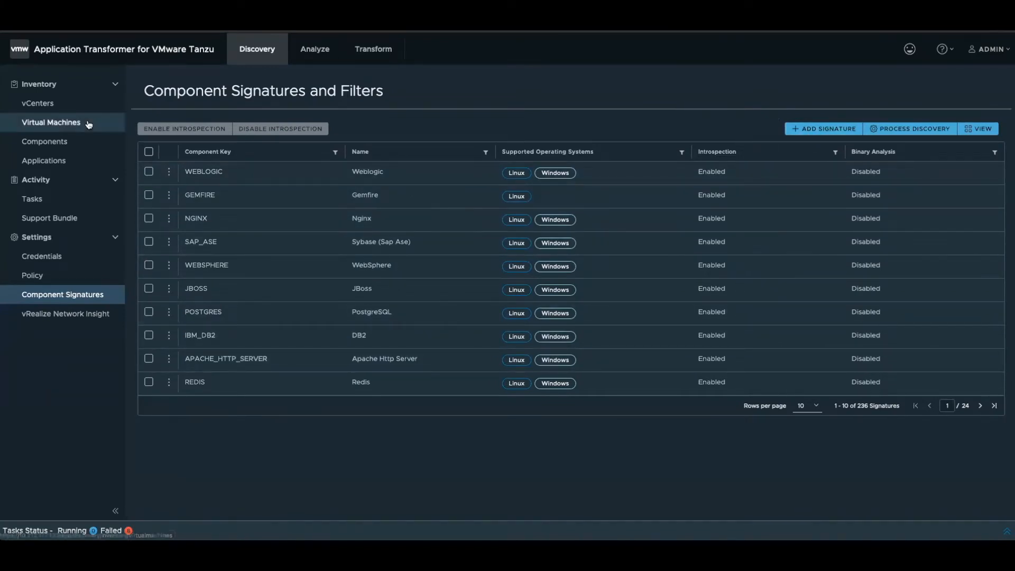
- Return to the discovered components, and view the applications they are associated with
click(59, 142)
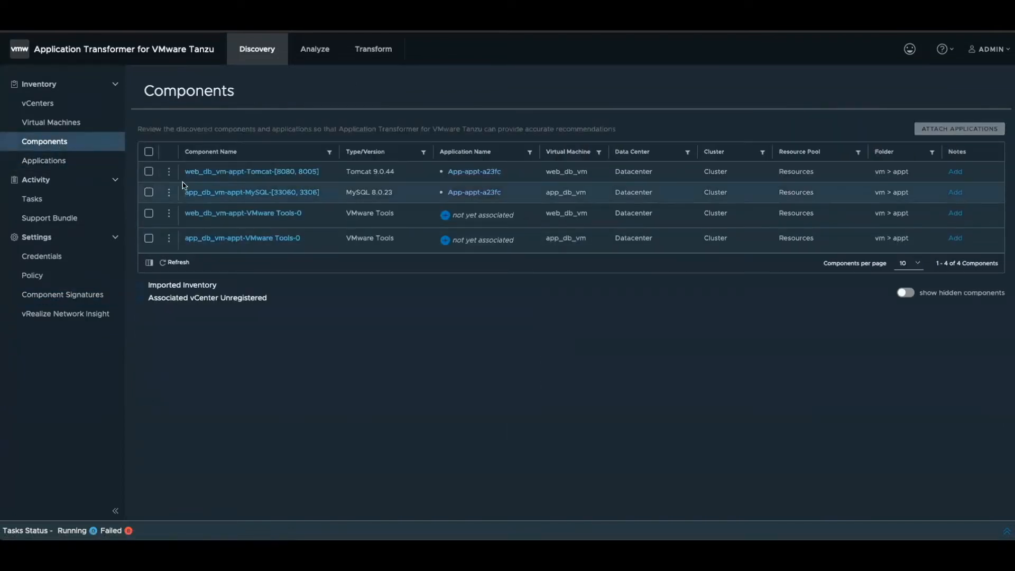
click(59, 160)
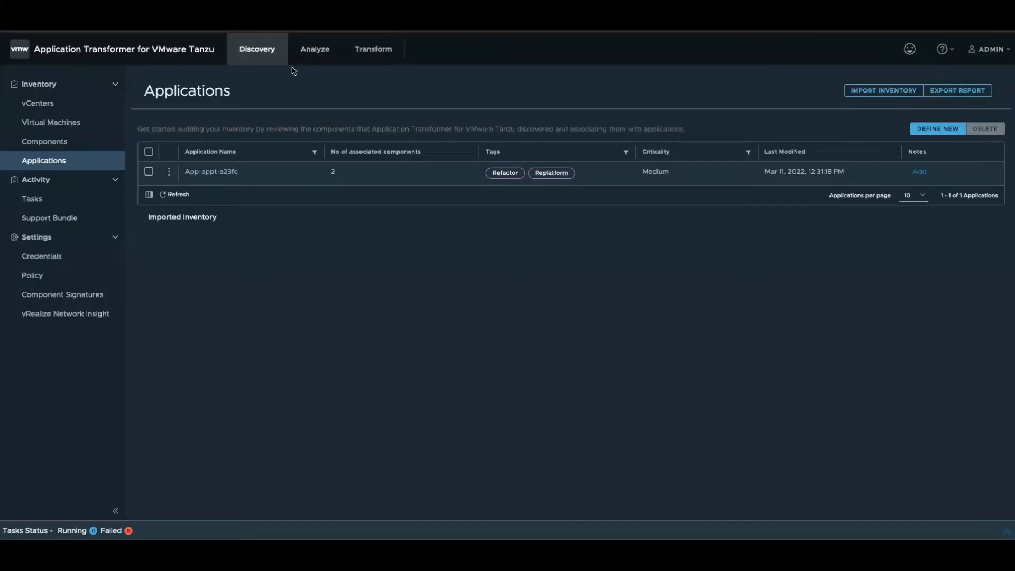
- Review the stored credentials and the global default credentials per object type, including the Linux VM default
click(42, 257)
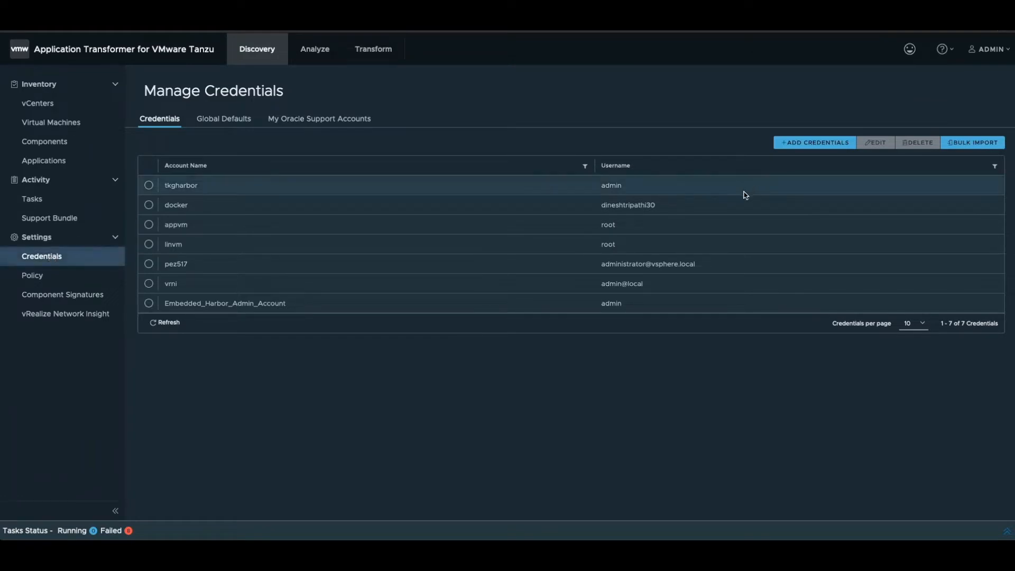
click(238, 121)
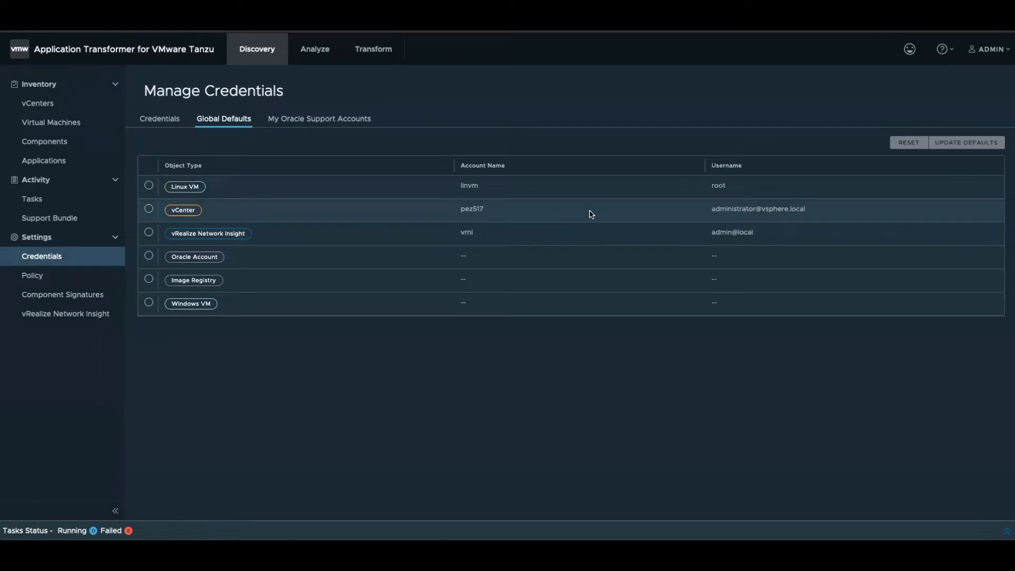
click(150, 186)
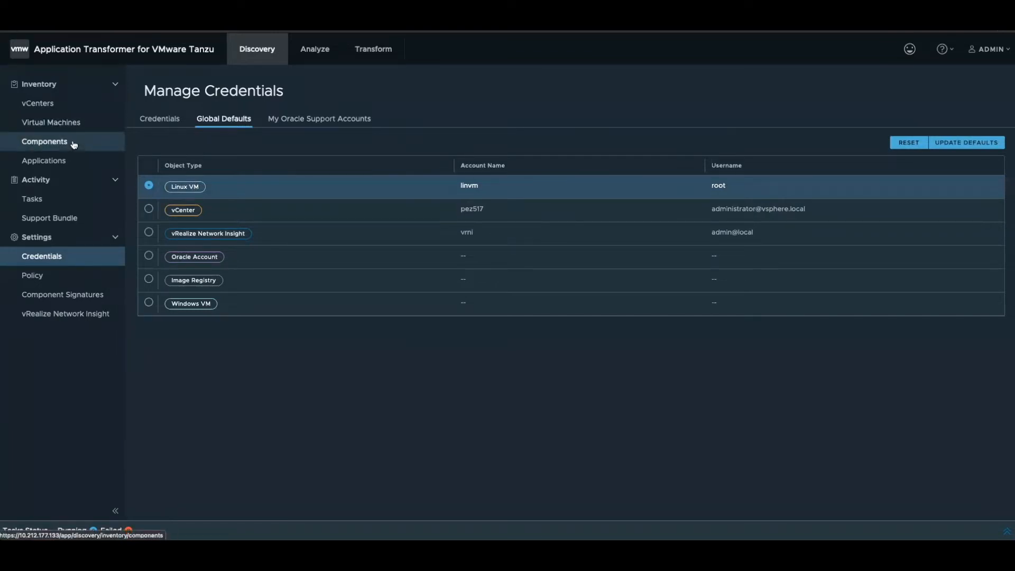
click(176, 119)
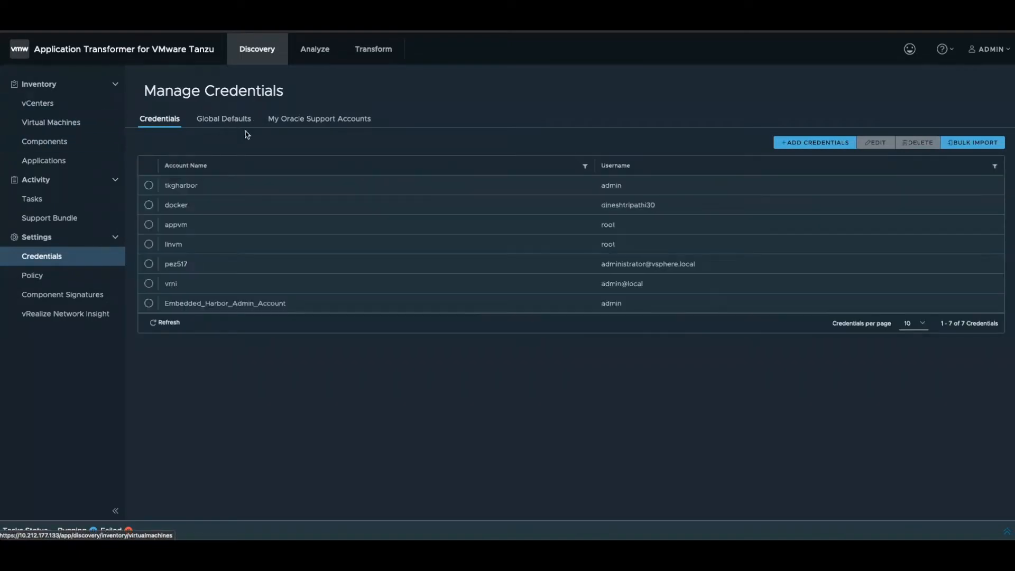
click(246, 123)
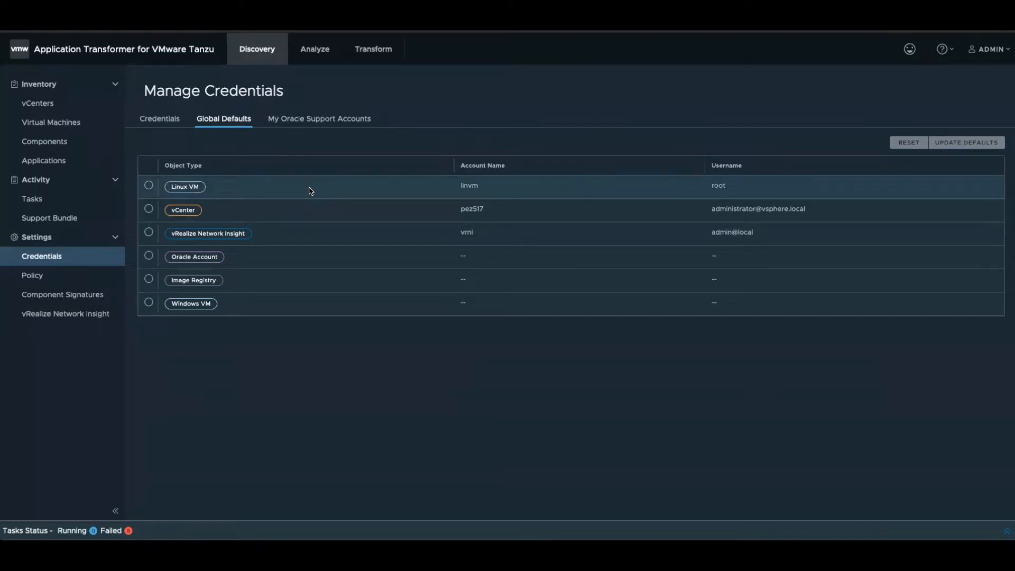
- Review the naming policies and highlight the Application type of the default application naming policy
click(55, 263)
click(39, 276)
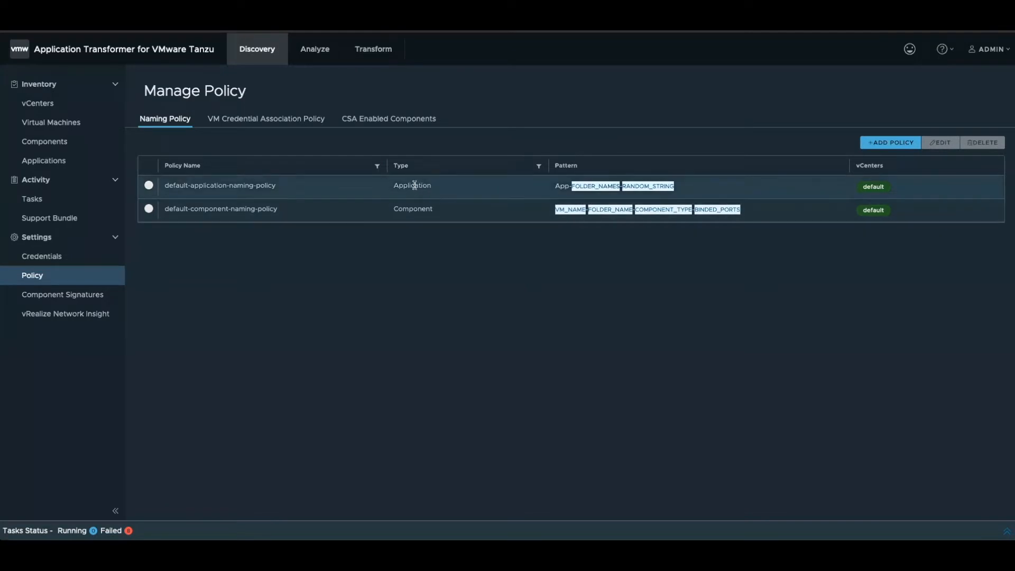
drag(394, 185, 447, 186)
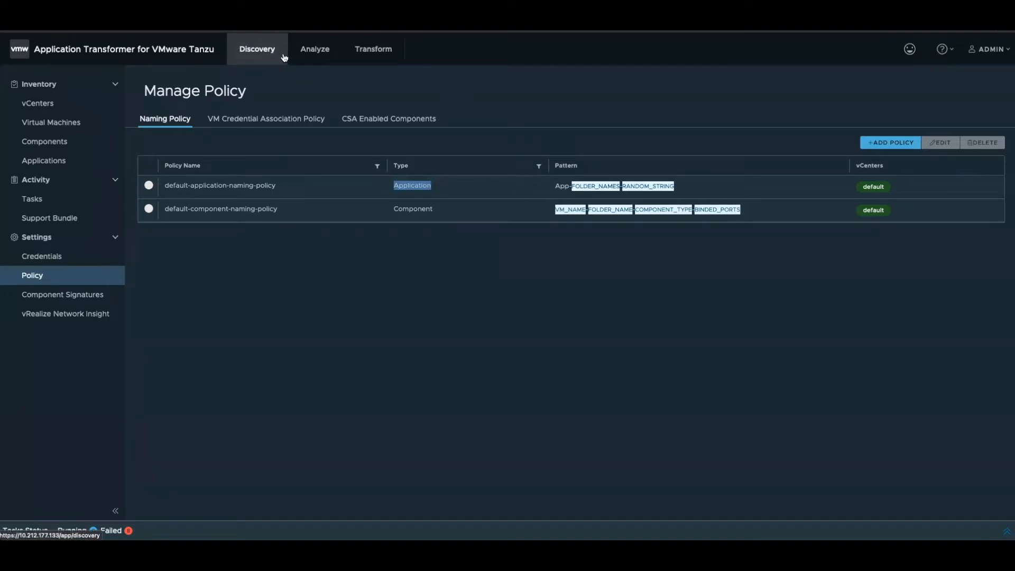
- Return to the discovered applications, check the actions available for App-appt-a23fc, and dismiss them
click(50, 159)
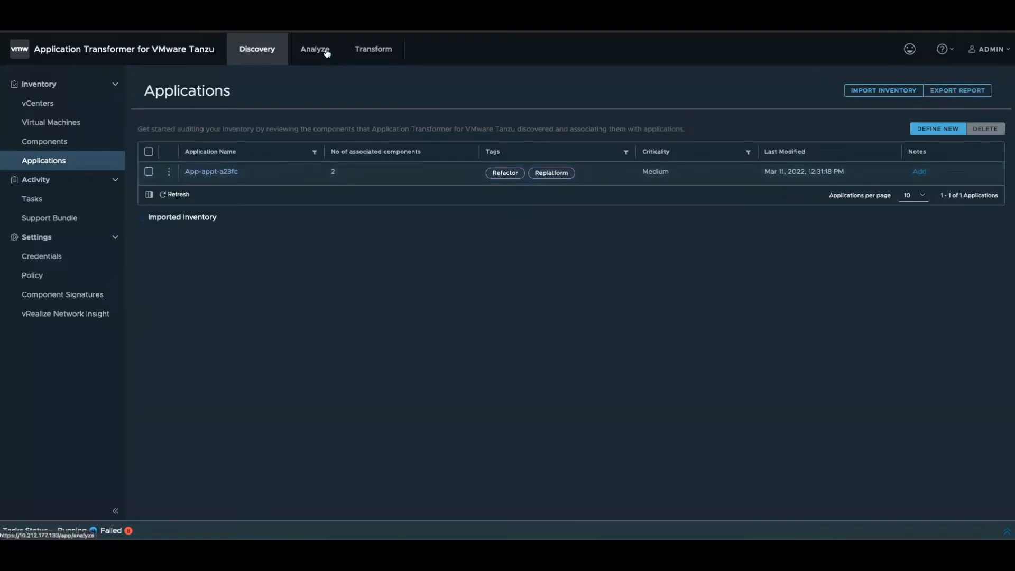
click(169, 172)
click(330, 228)
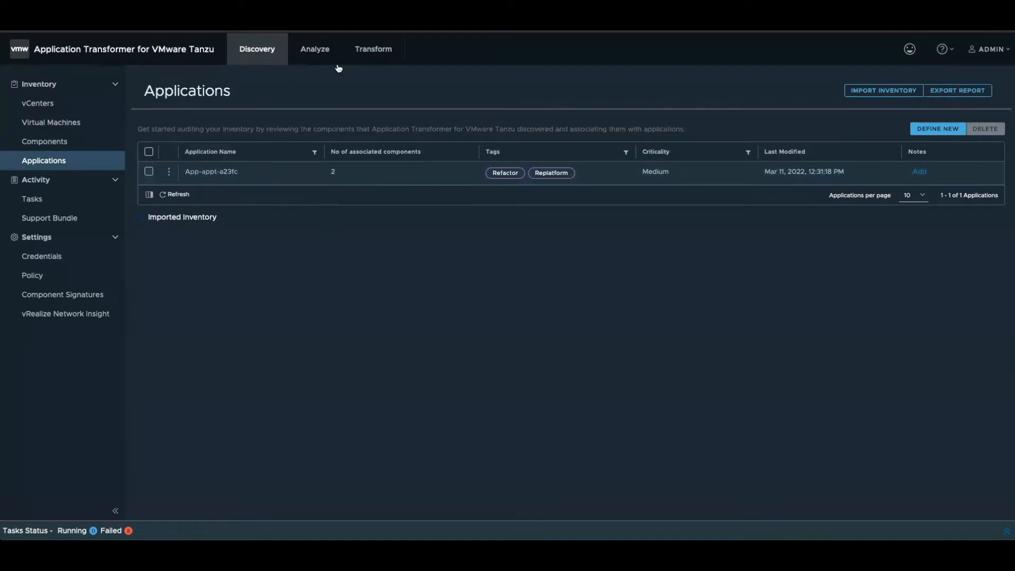
- Inspect the component details of App-appt-a23fc in the Analyze area and in the Transform area
click(328, 52)
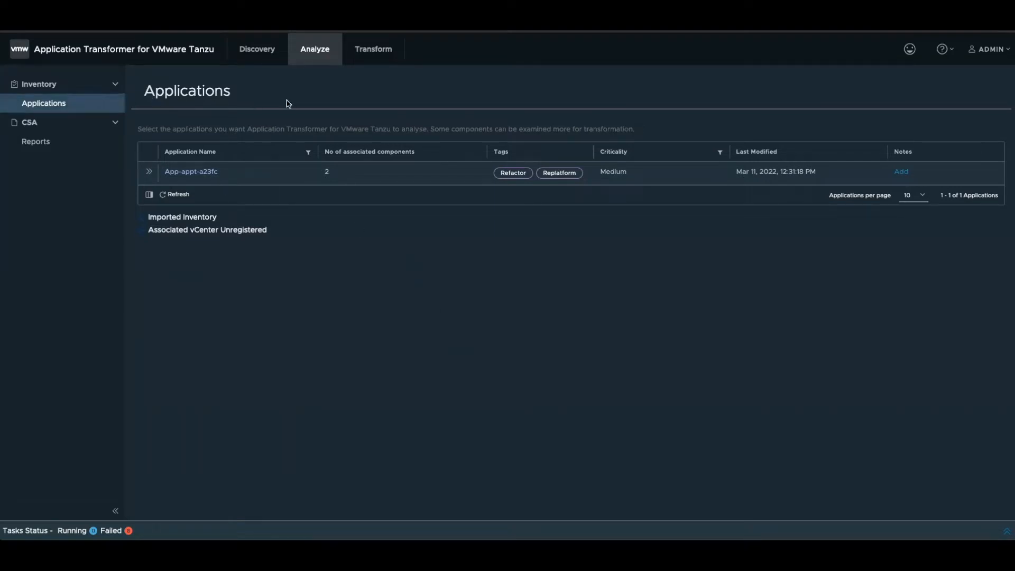
click(150, 173)
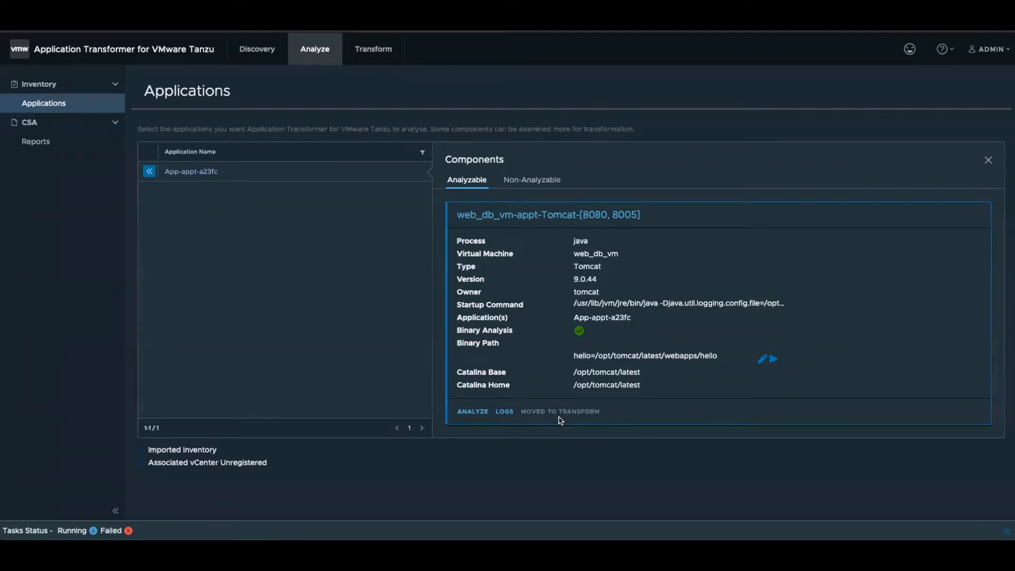
click(376, 54)
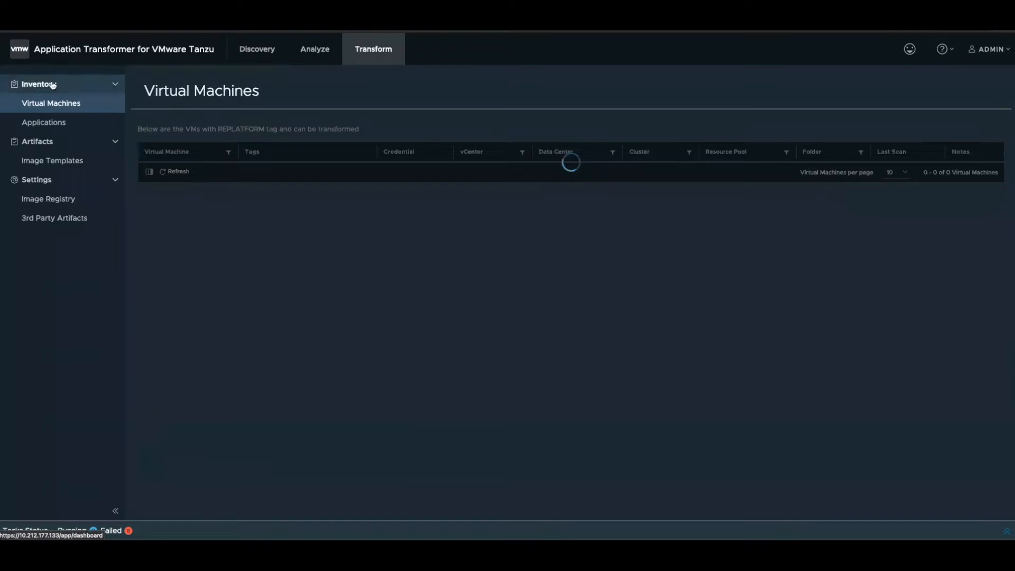
click(51, 122)
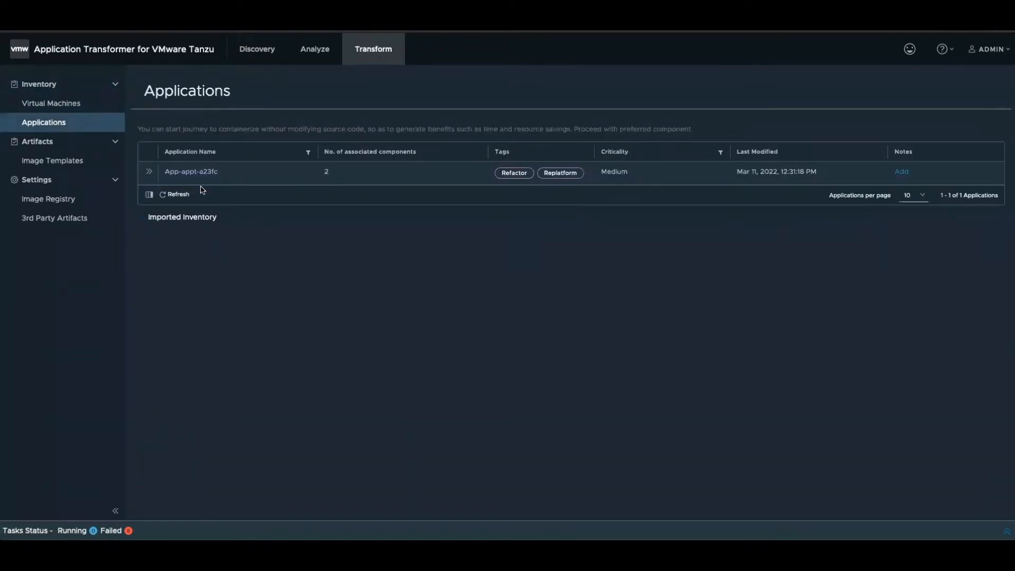
click(150, 173)
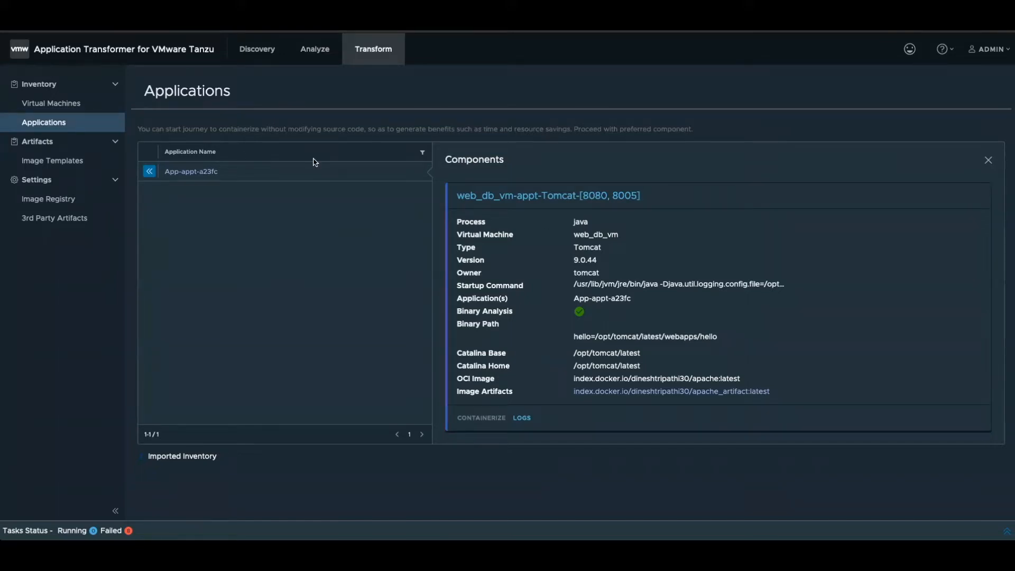
- Start Process Containerization for the virtual machine listed as transformable
click(42, 104)
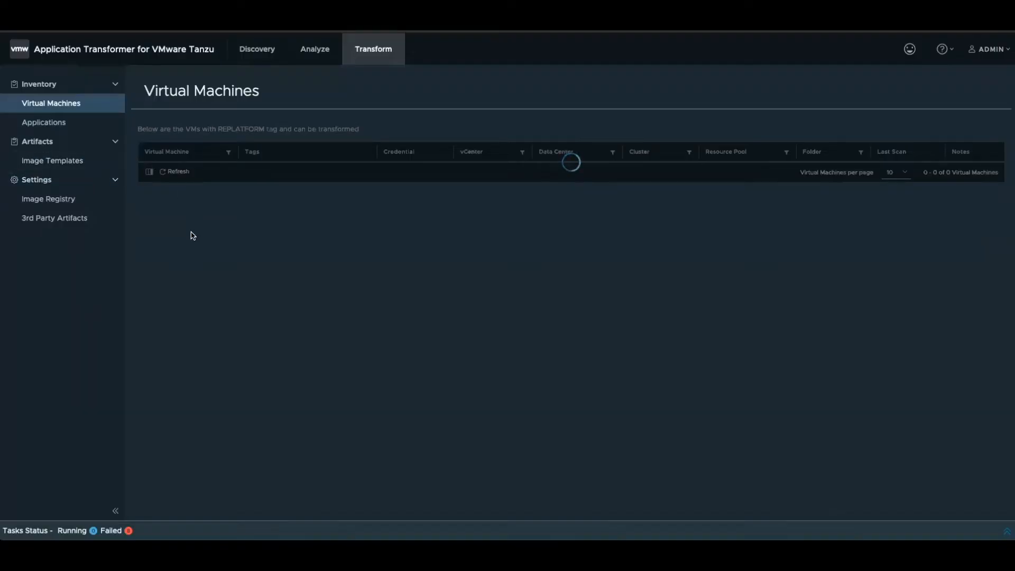
click(149, 173)
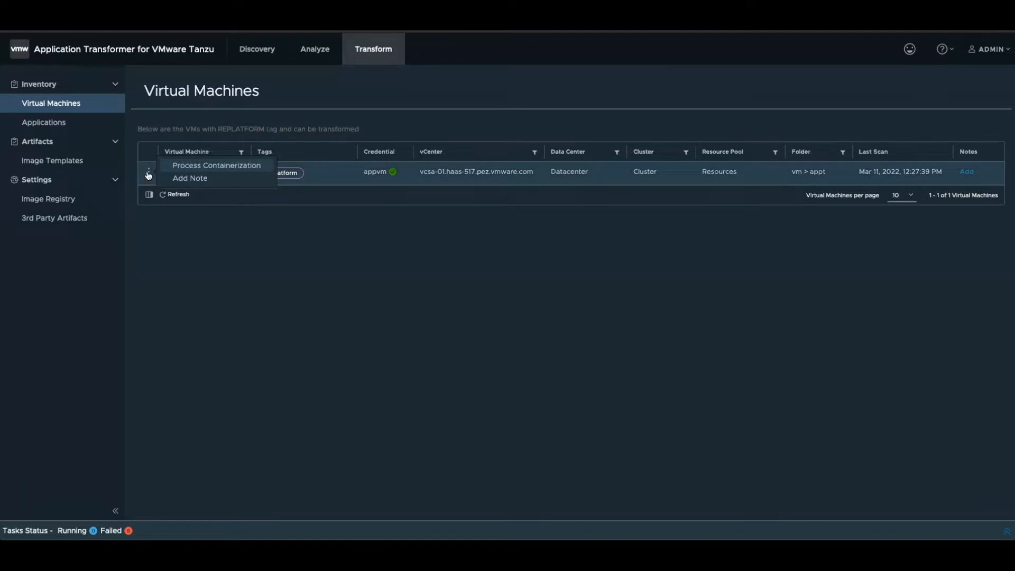
click(185, 170)
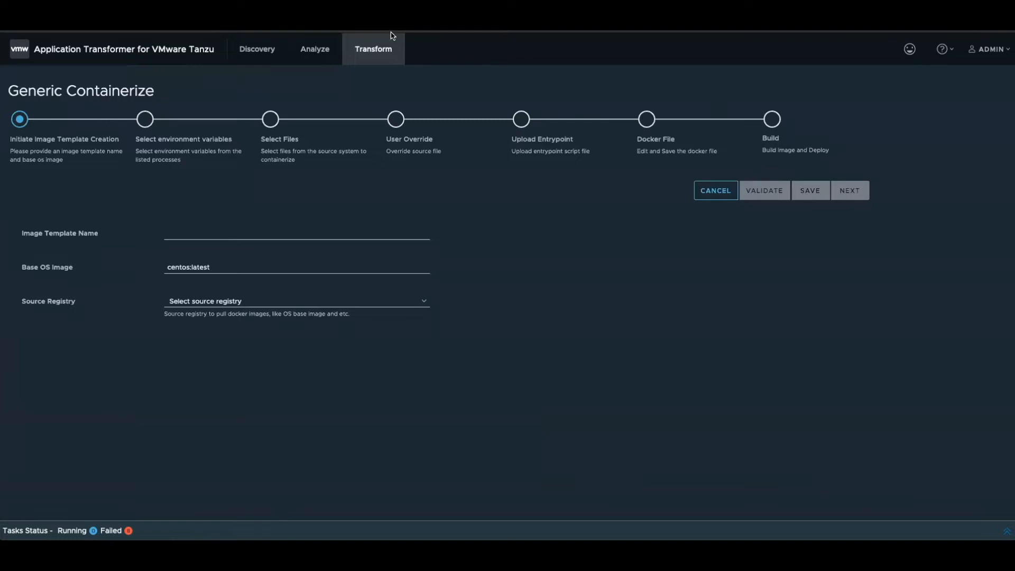
- Leave the containerization wizard, open the image registry settings of the Transform area, and highlight the URL of Embedded_Harbor
click(165, 55)
click(277, 58)
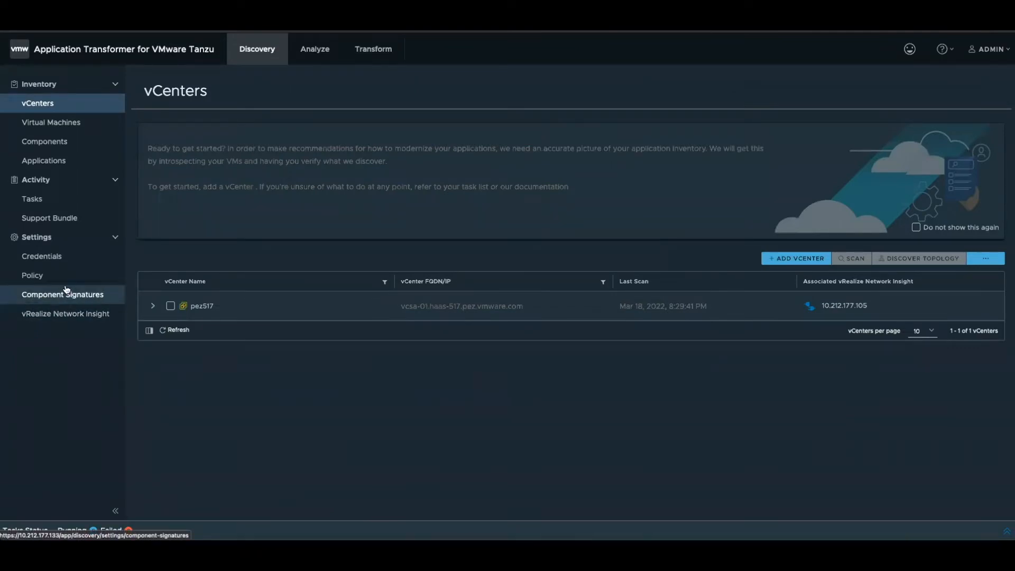
click(383, 50)
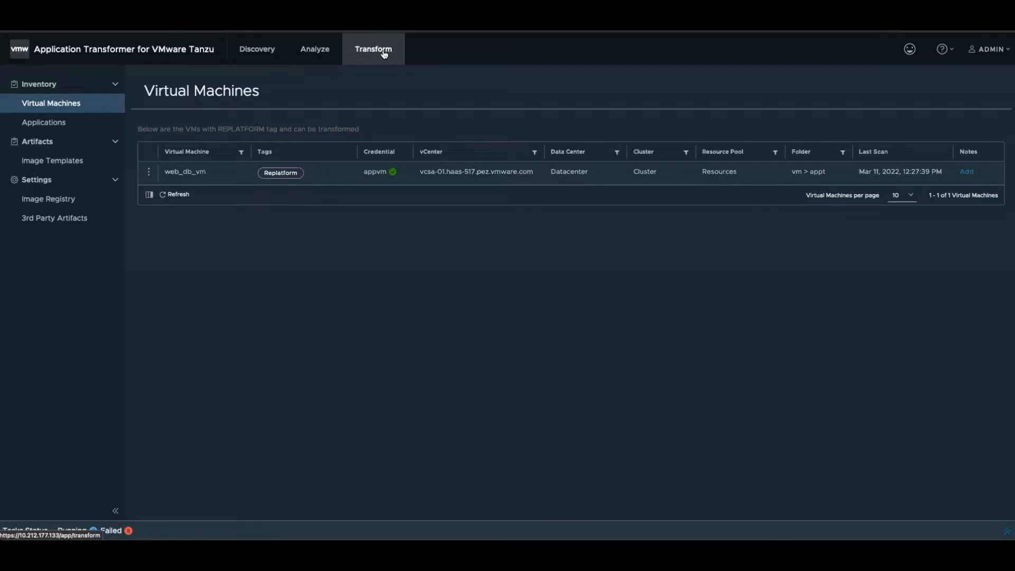
click(40, 202)
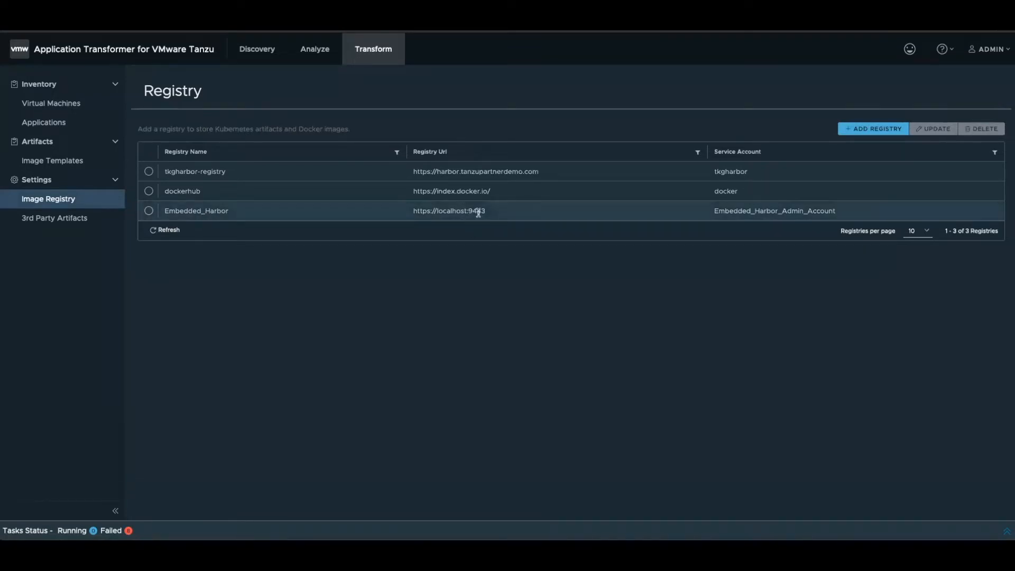
drag(486, 211, 413, 211)
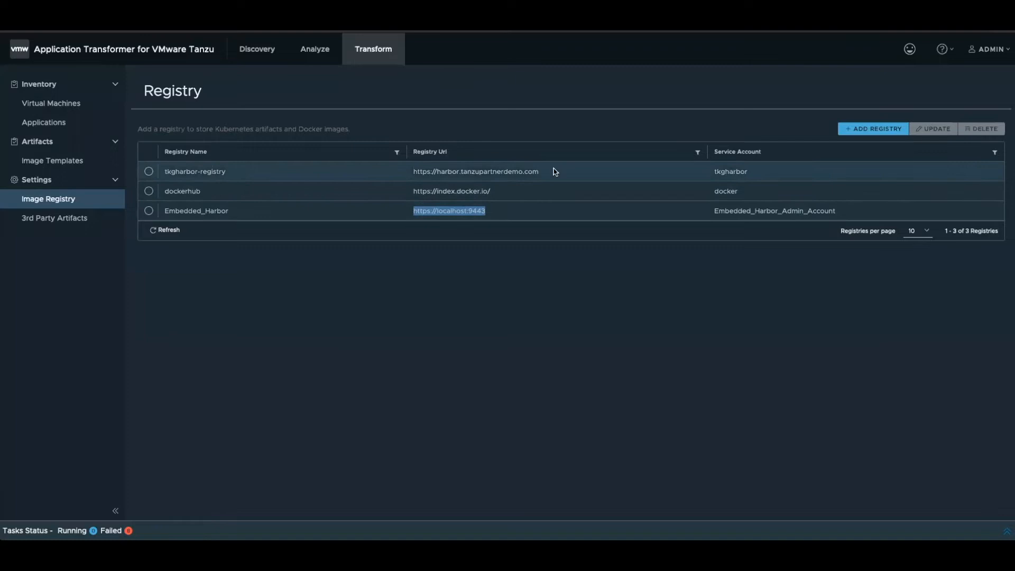
- Check the form for adding a registry, dismiss it, and highlight the names of the three listed registries
click(872, 128)
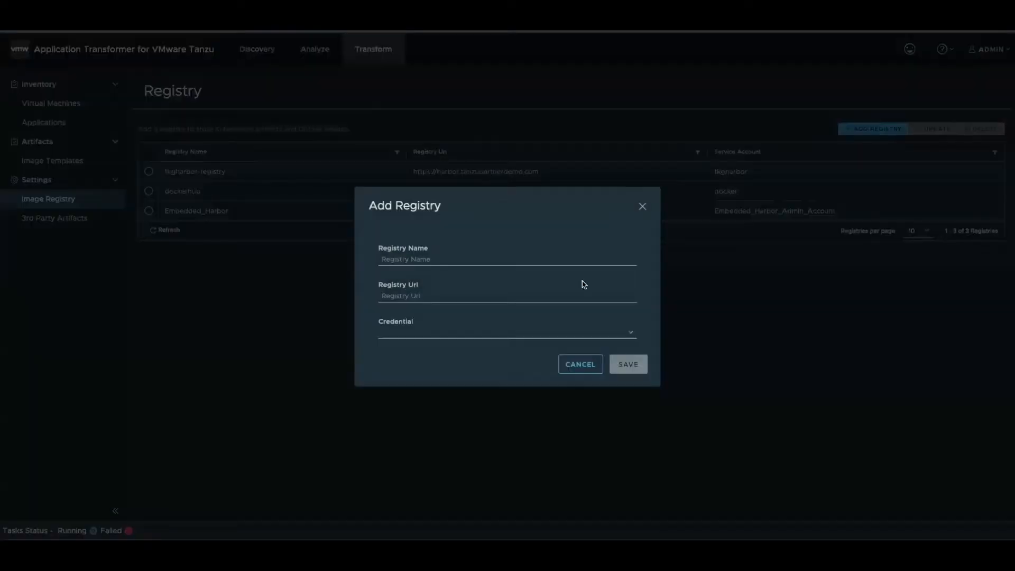
click(578, 365)
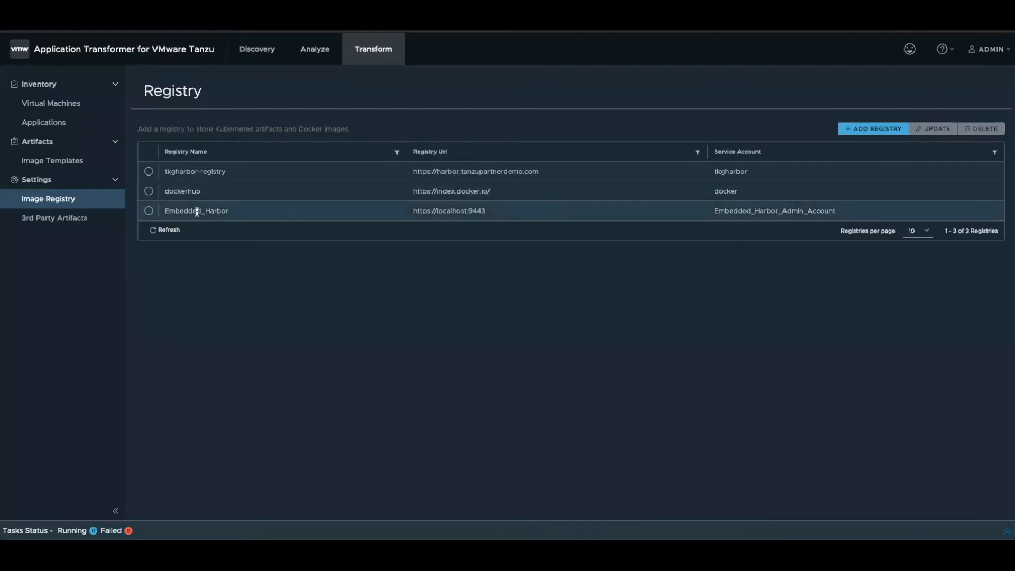
drag(169, 211, 233, 214)
click(197, 189)
double_click(185, 189)
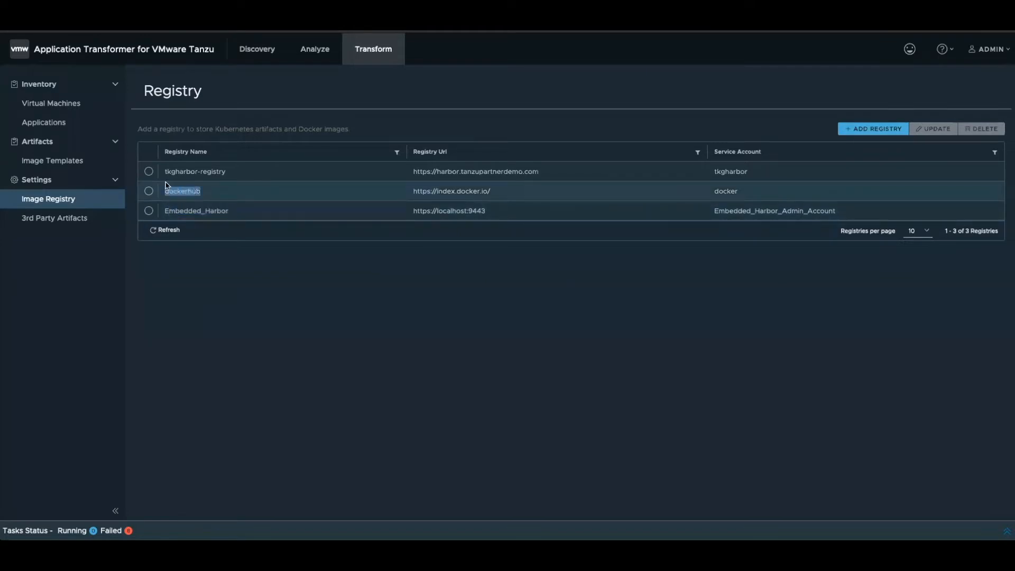
drag(233, 172, 179, 159)
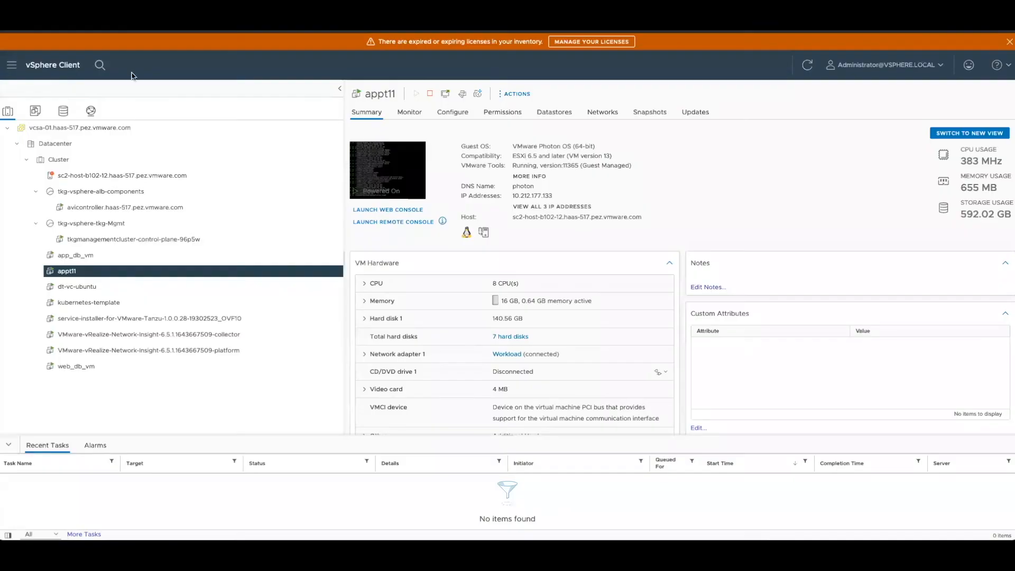
- Switch to the vSphere Client and inspect the summaries of app_db_vm and web_db_vm
click(84, 257)
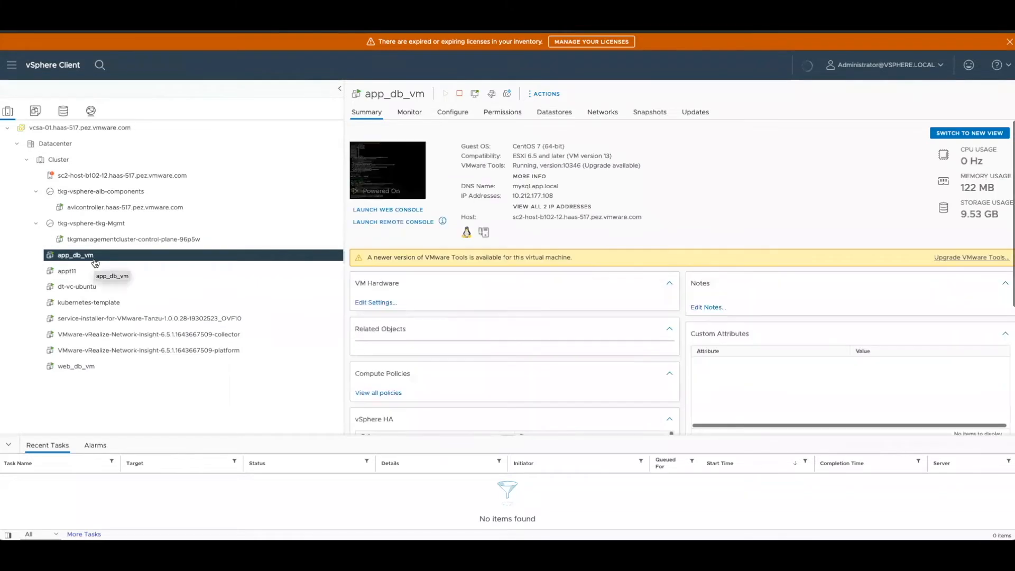
click(77, 367)
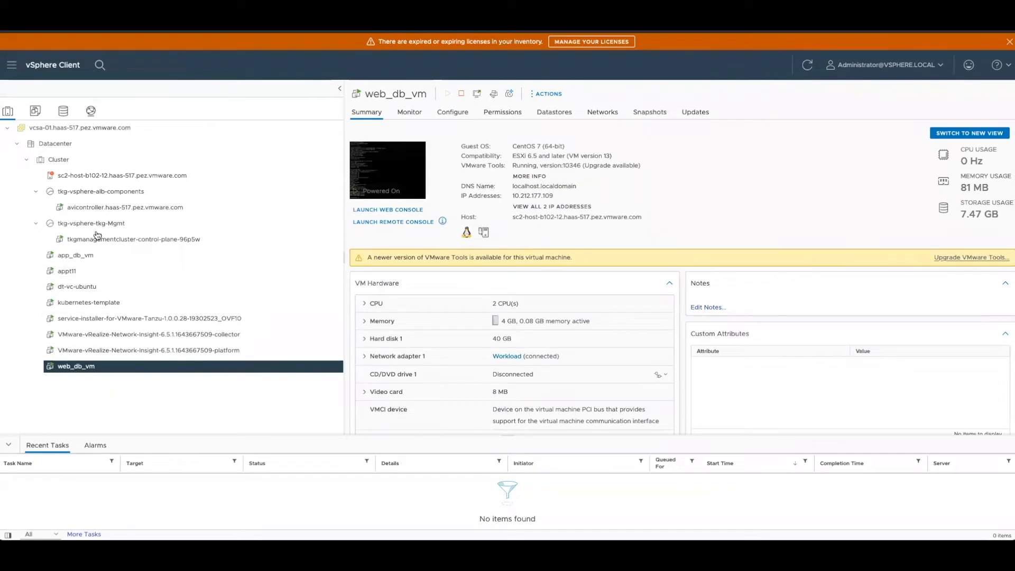
click(74, 256)
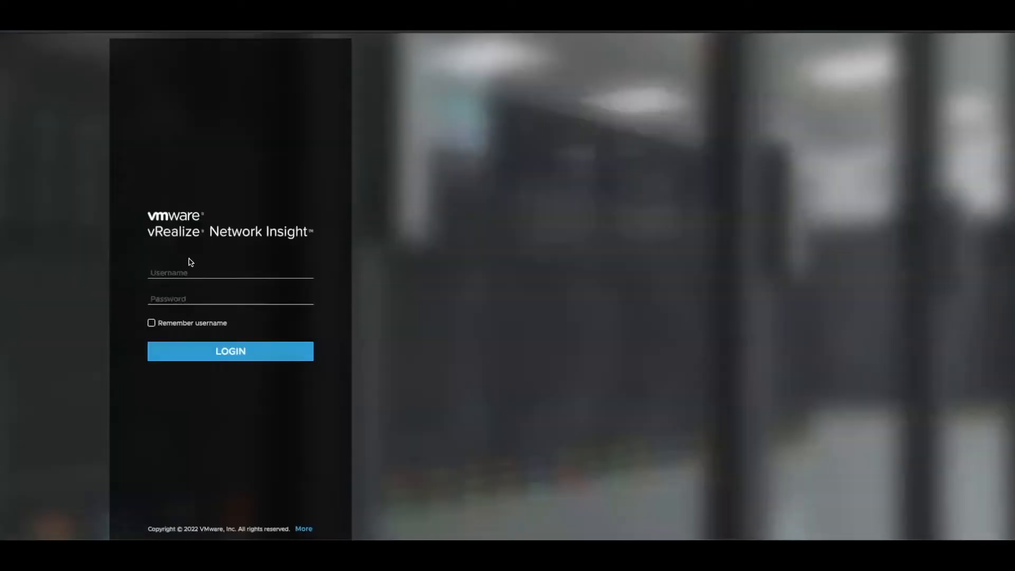
- Switch to vRealize Network Insight, analyze the flows of all entities for the last 1 day, and dismiss the alert notification prompt
click(185, 270)
click(183, 290)
click(197, 354)
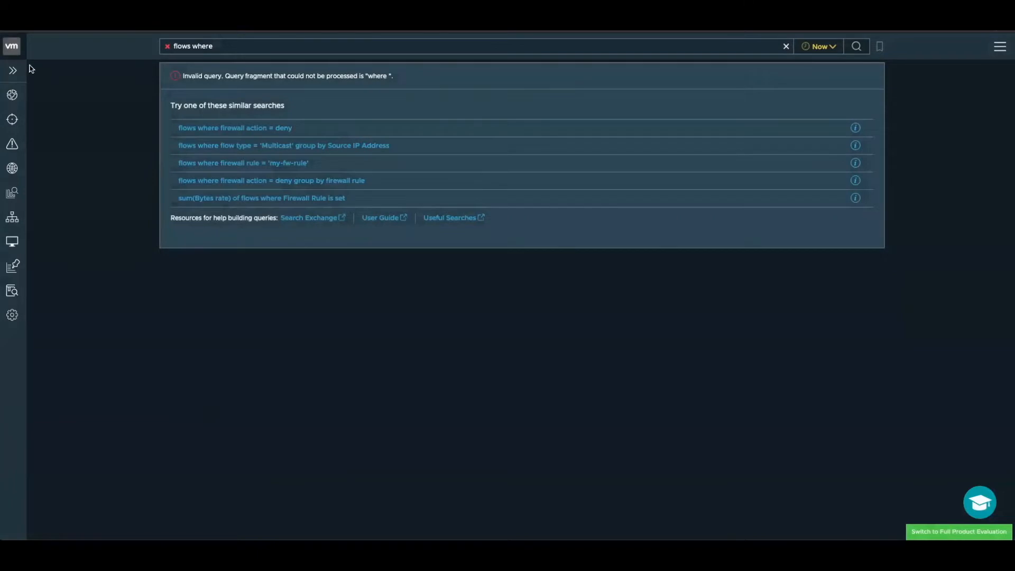
click(13, 48)
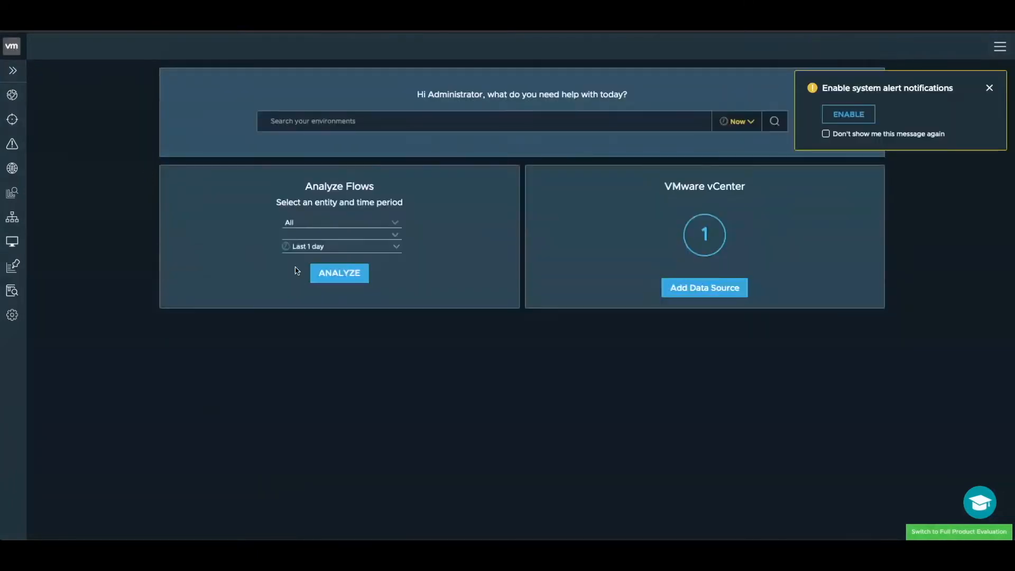
click(343, 281)
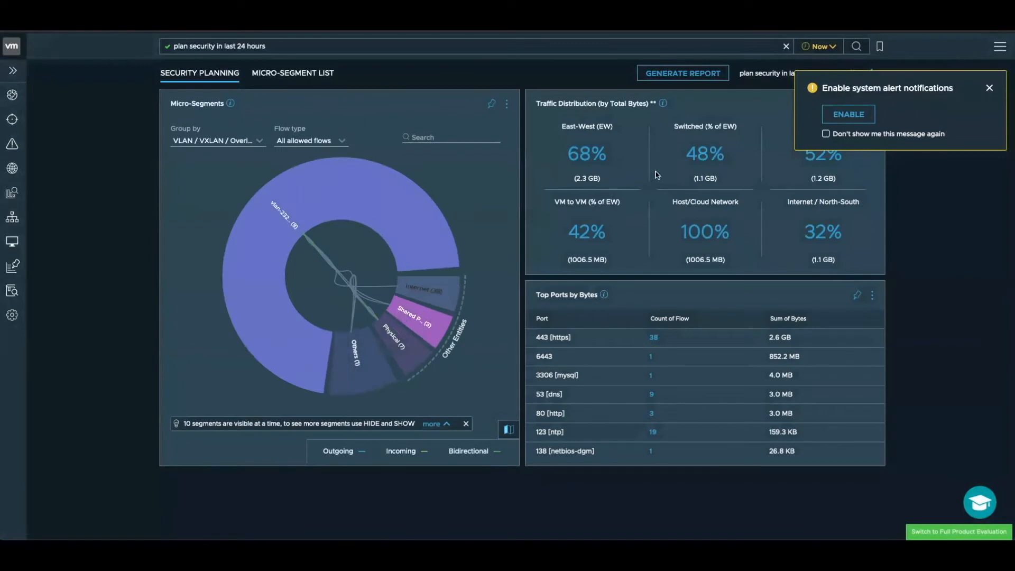
click(990, 88)
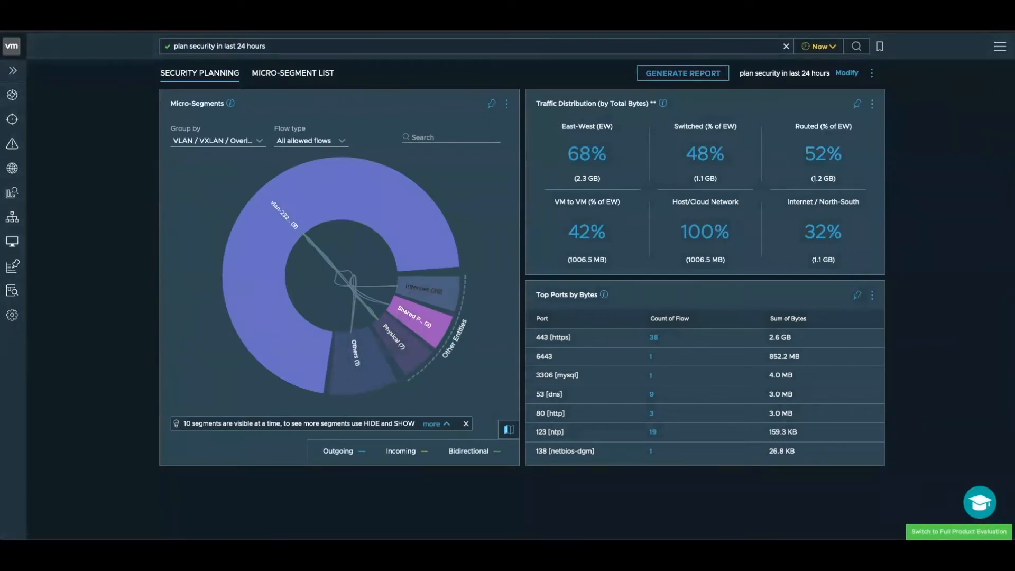
- Open the AT-vrnisure application in vRealize Network Insight and examine the tiers in its application topology
click(13, 70)
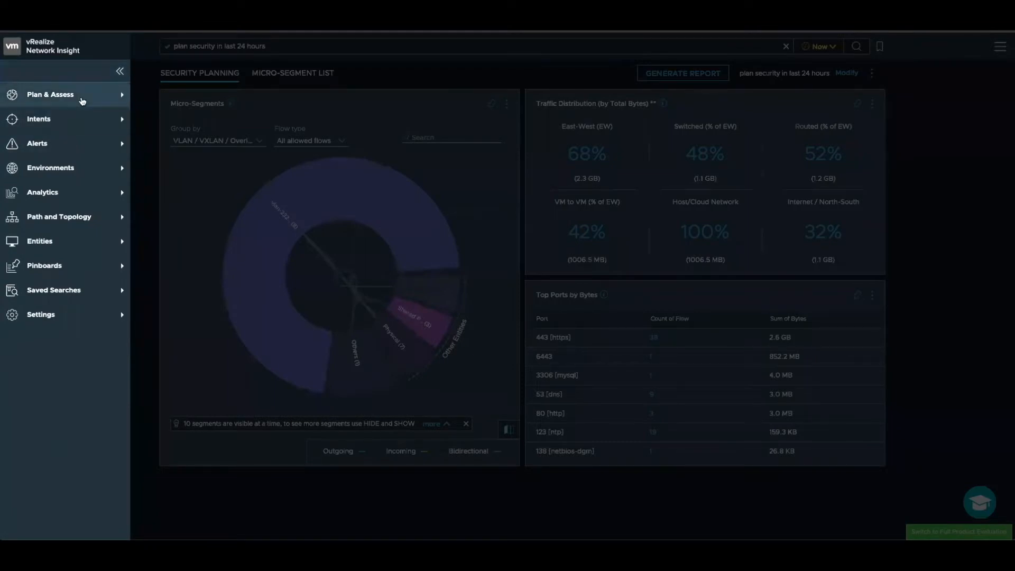
click(82, 101)
click(62, 143)
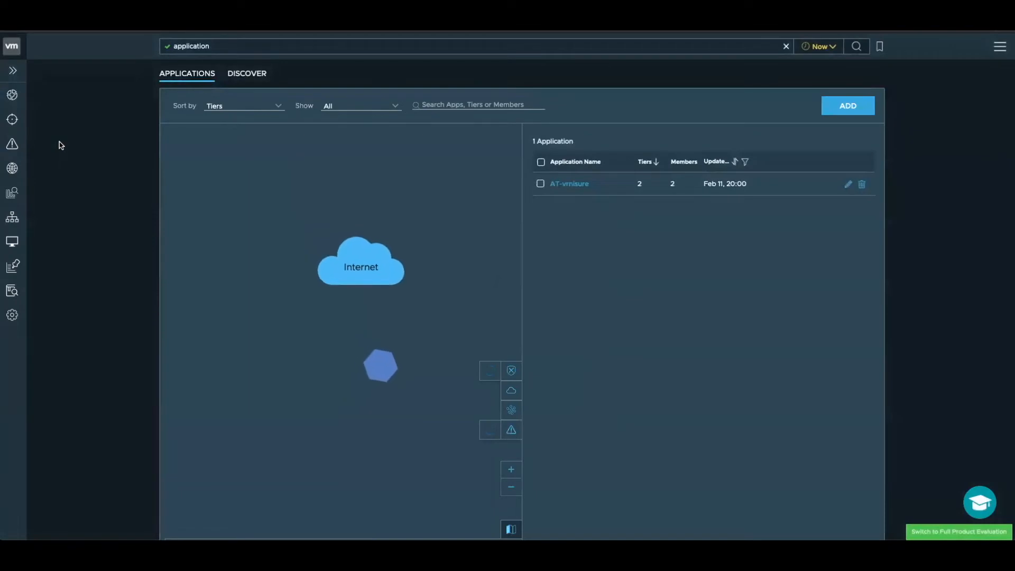
click(576, 185)
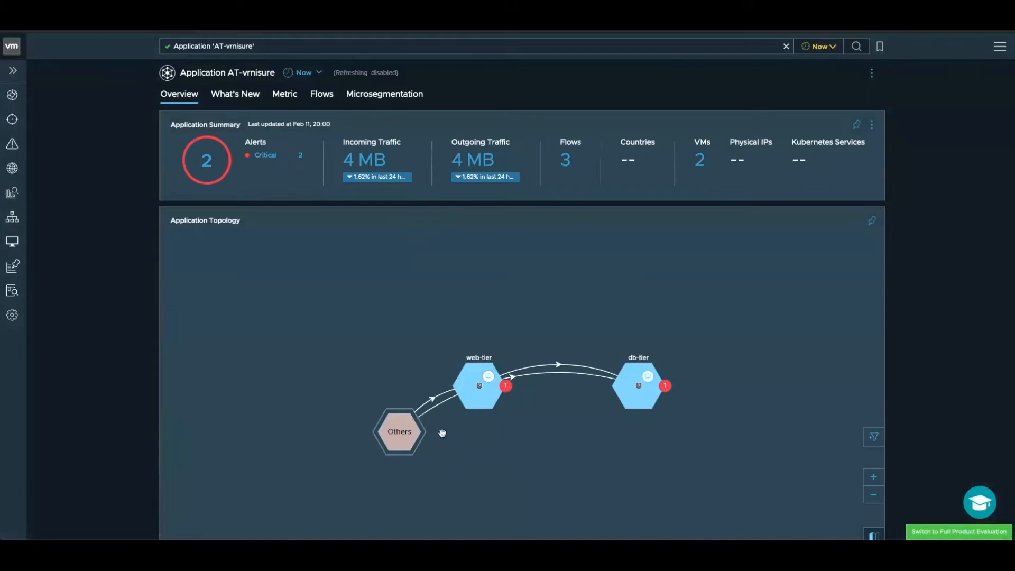
mouse_move(483, 358)
- Review the flows of the AT-vrnisure application and return to its overview to examine the web-tier
click(334, 98)
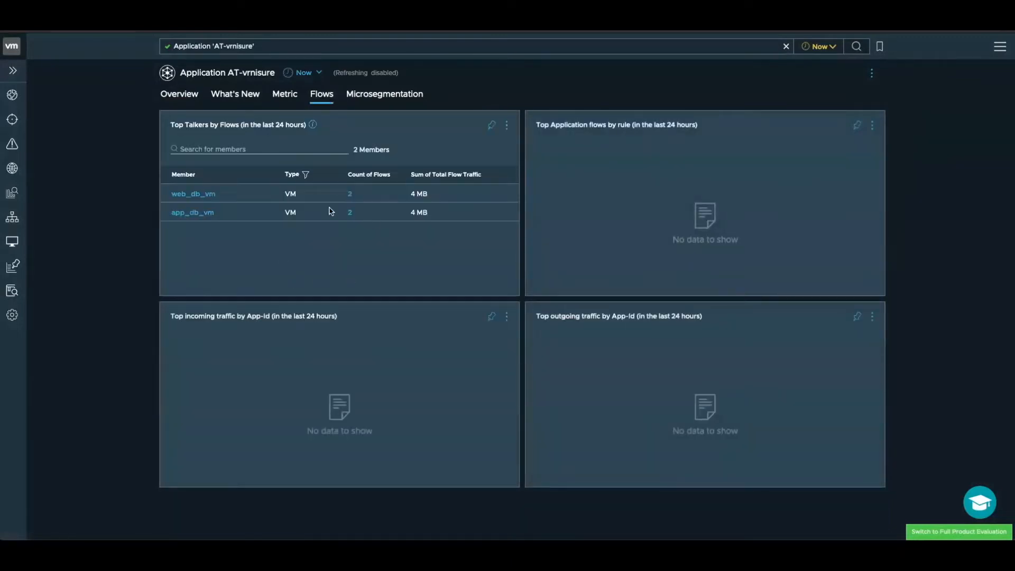
click(180, 94)
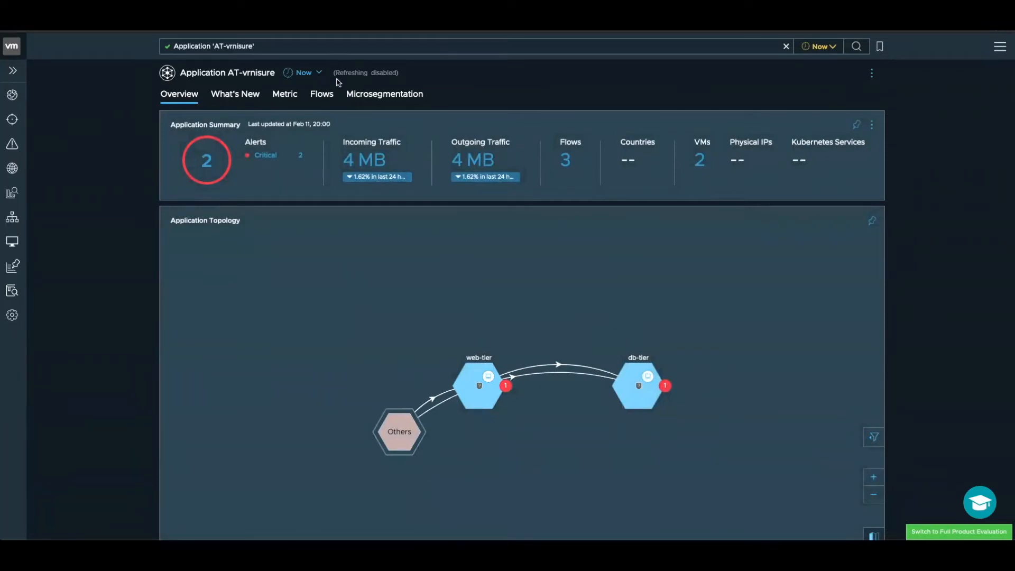
mouse_move(480, 378)
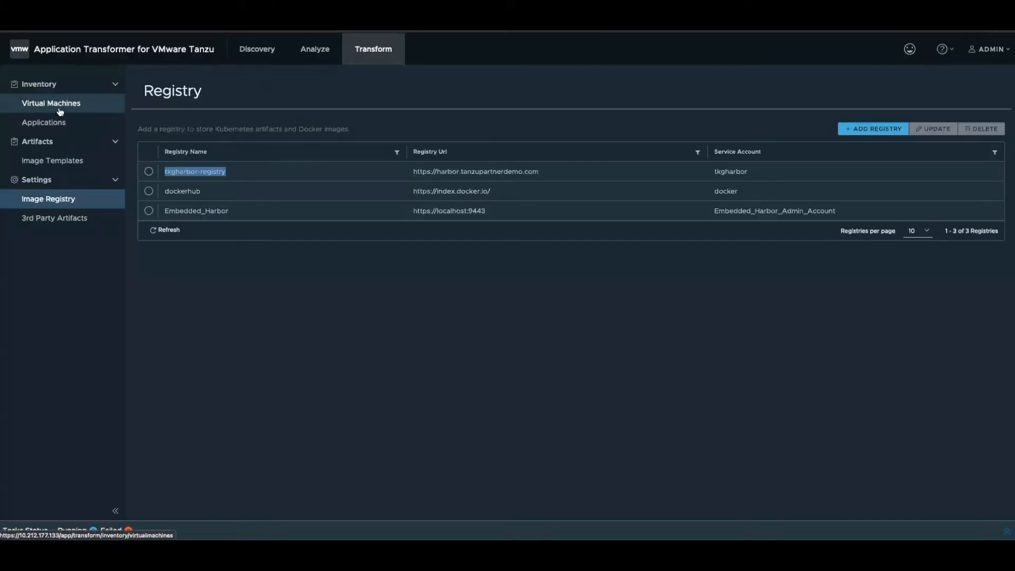
- Switch back to Application Transformer, go to the vCenter inventory, and expand the pez517 vCenter to inspect its hierarchy
click(109, 54)
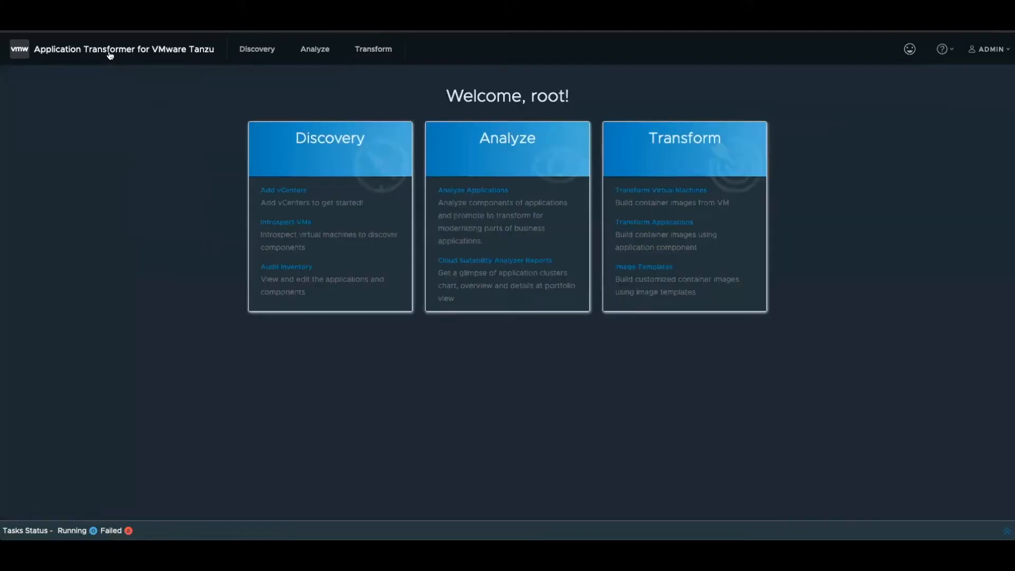
click(295, 191)
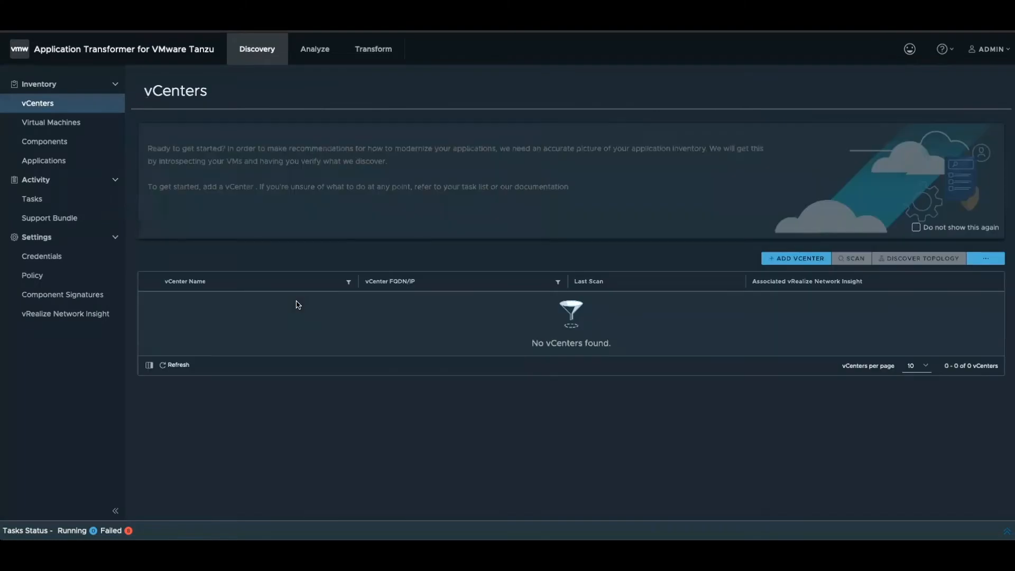
click(153, 306)
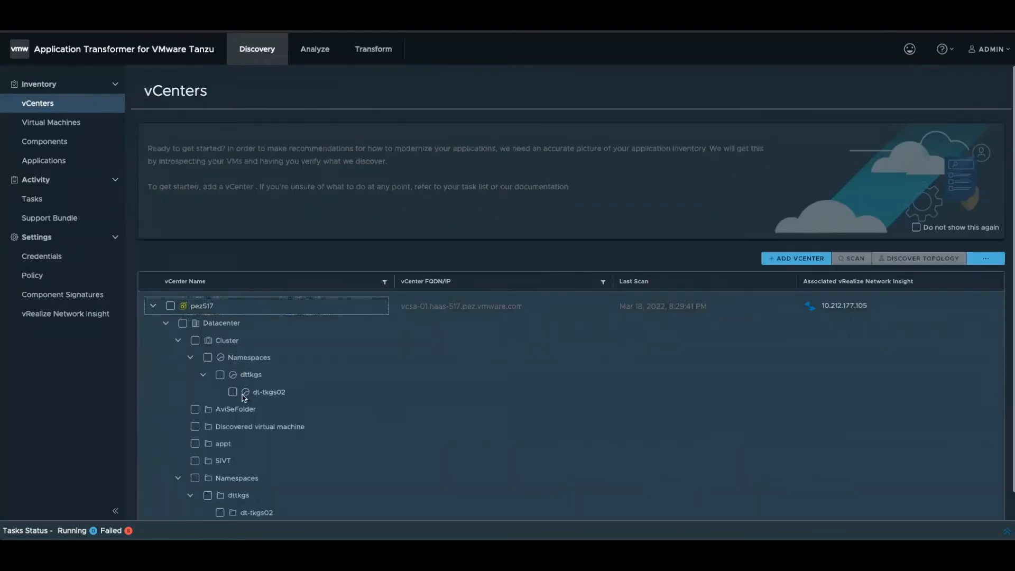
scroll(244, 398, down, 1)
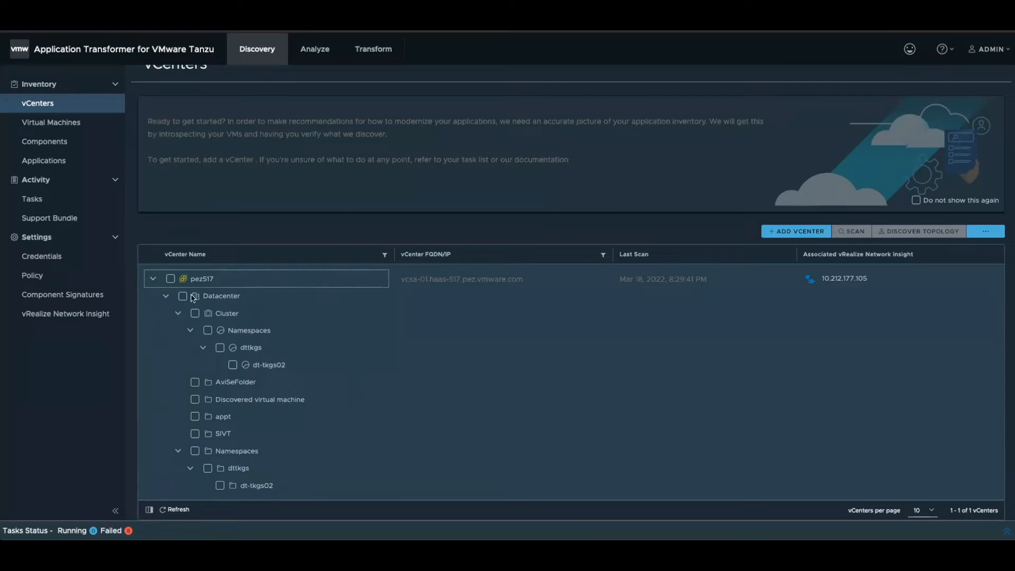
- Scan the whole pez517 vCenter for virtual machines without introspection, with the credential policy applied, and show the recent tasks
click(170, 279)
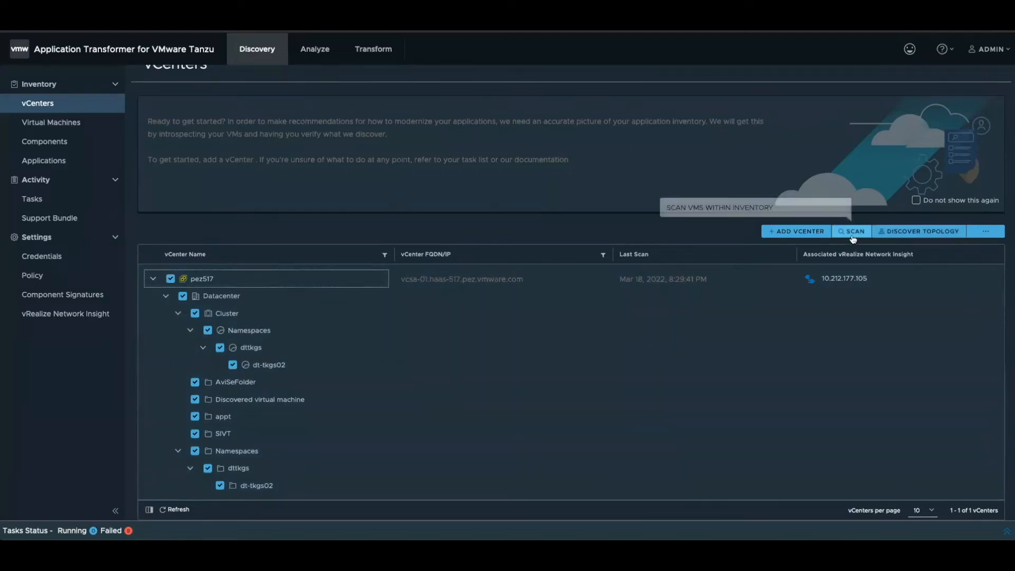
click(852, 231)
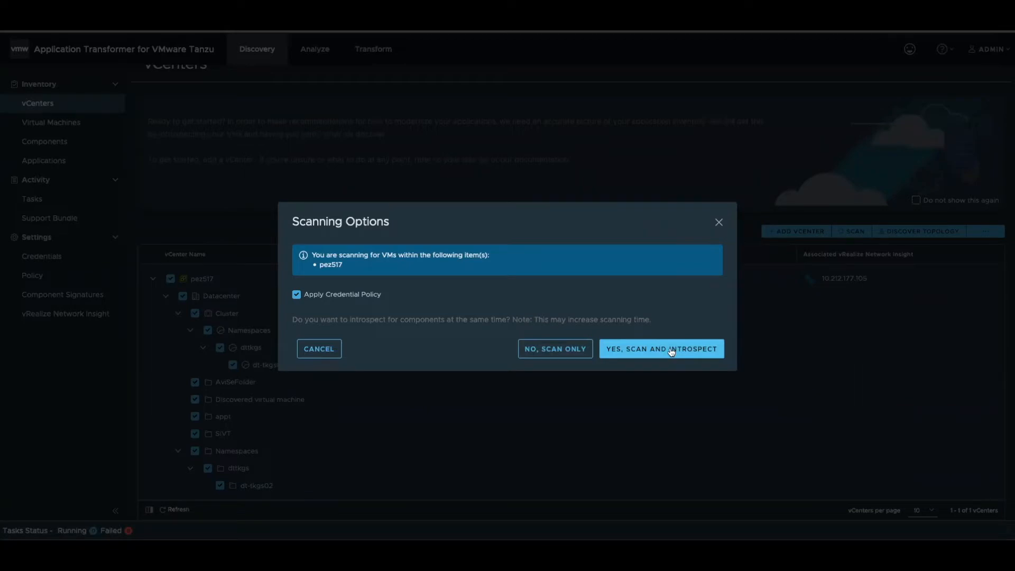
click(555, 358)
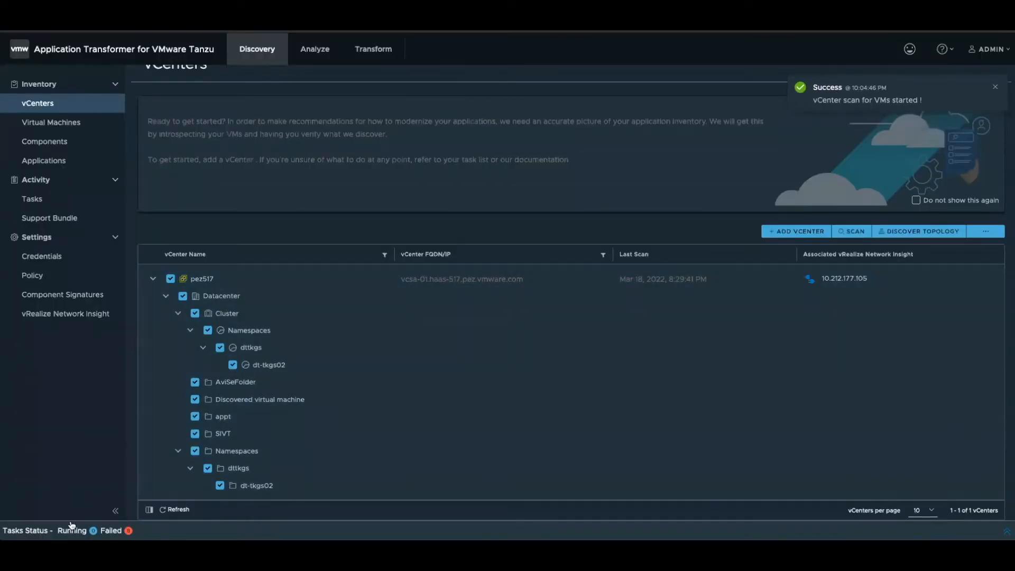
click(72, 530)
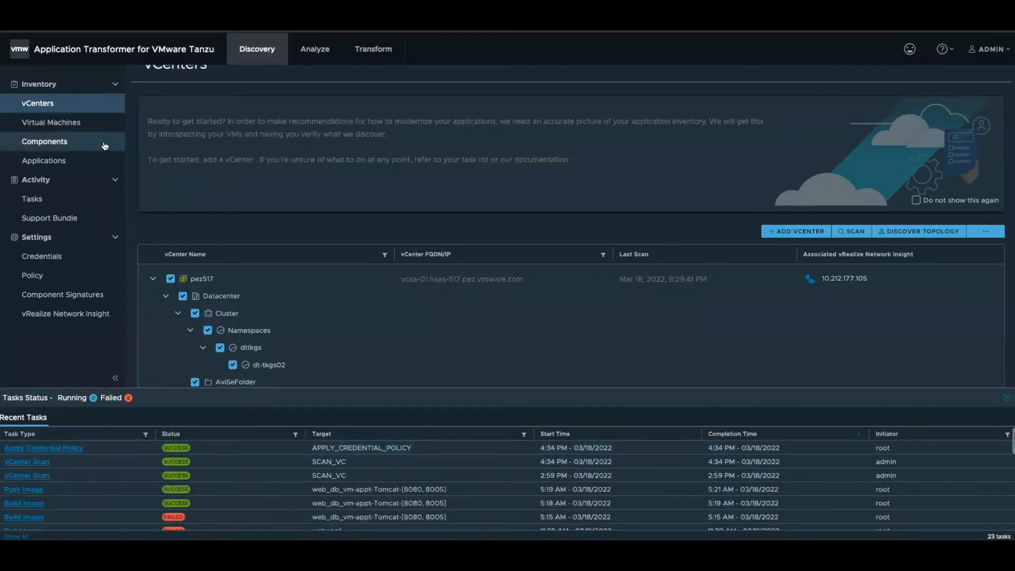
- Open the virtual machine inventory and select the web_db_vm and app_db_vm virtual machines
click(70, 127)
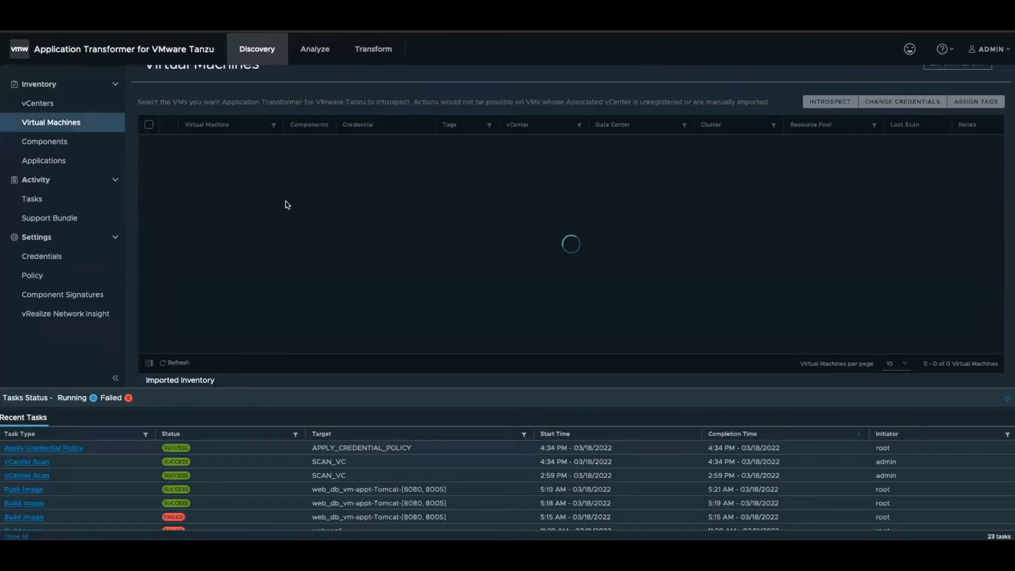
scroll(341, 244, down, 4)
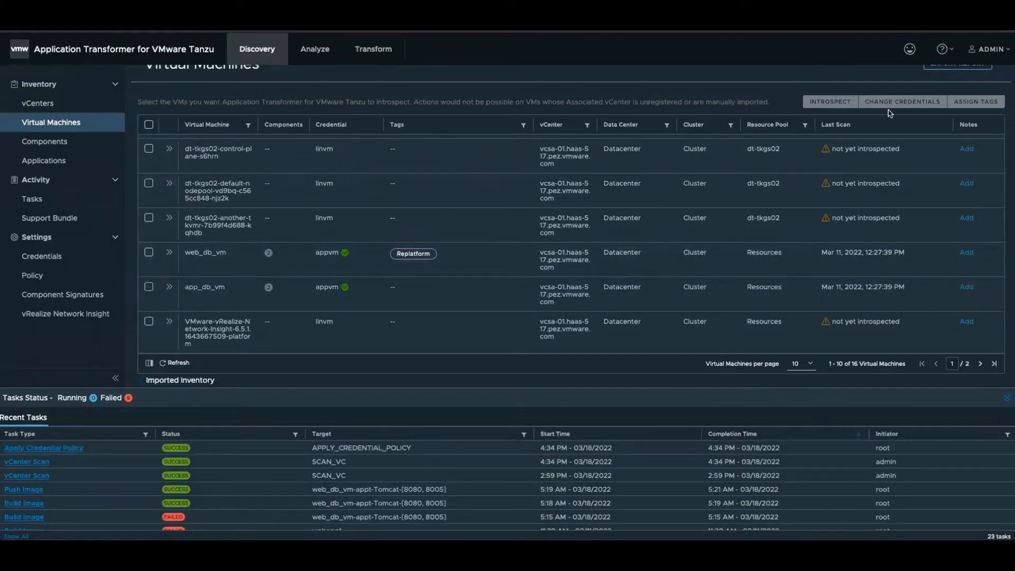
click(149, 253)
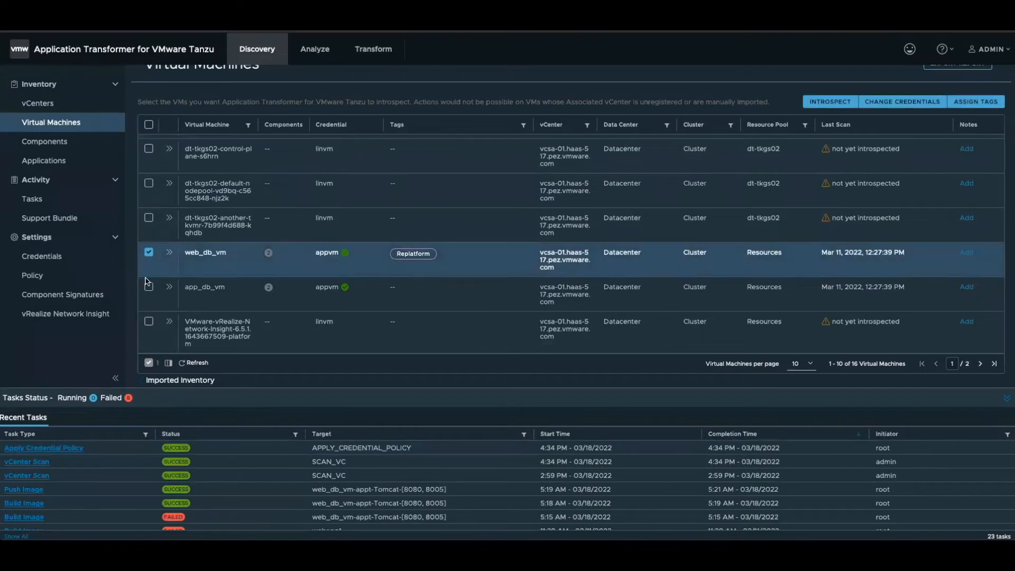
click(148, 286)
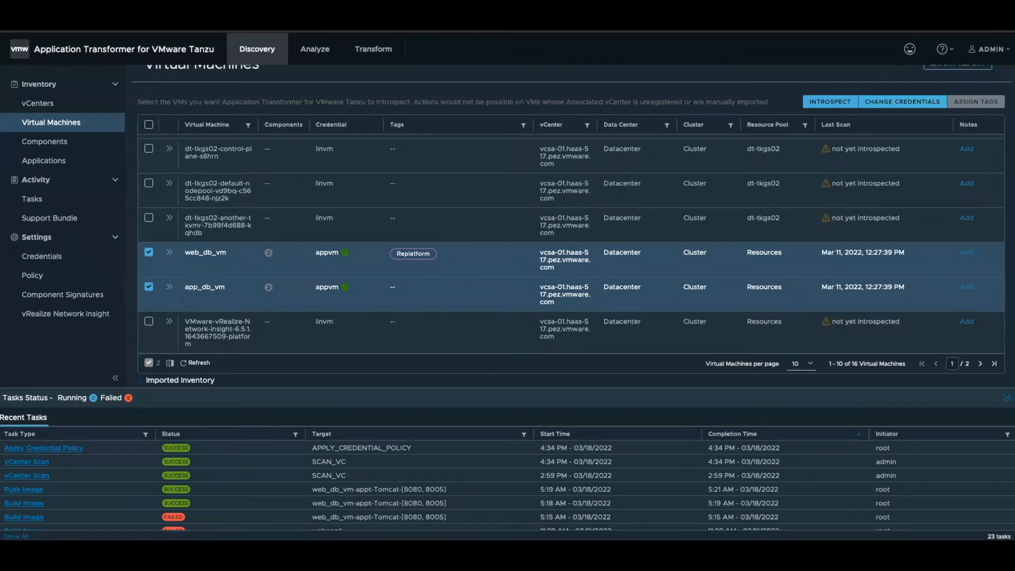
- Try changing the credential of the two selected virtual machines to appvm, and cancel without updating
click(929, 102)
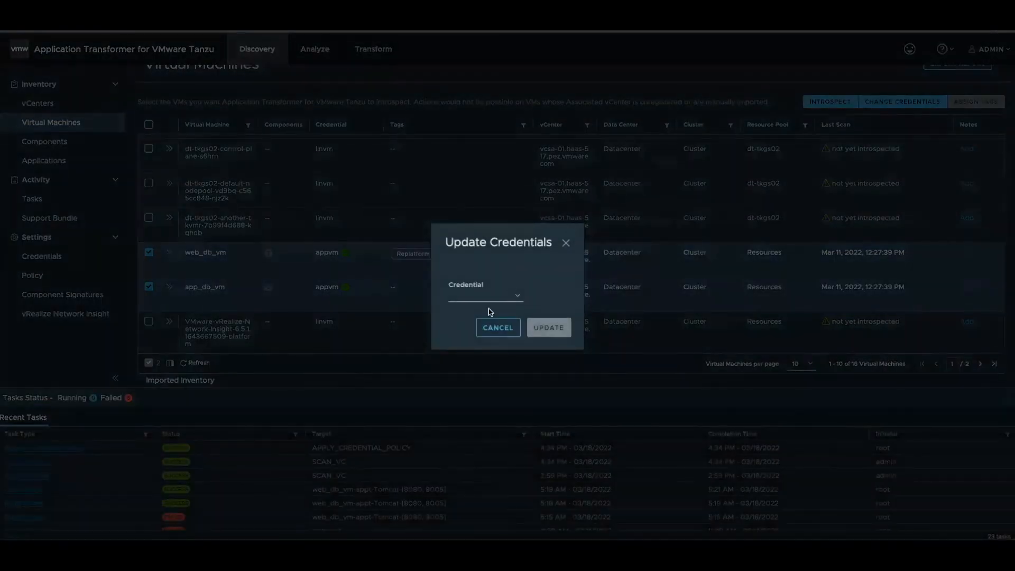
click(492, 299)
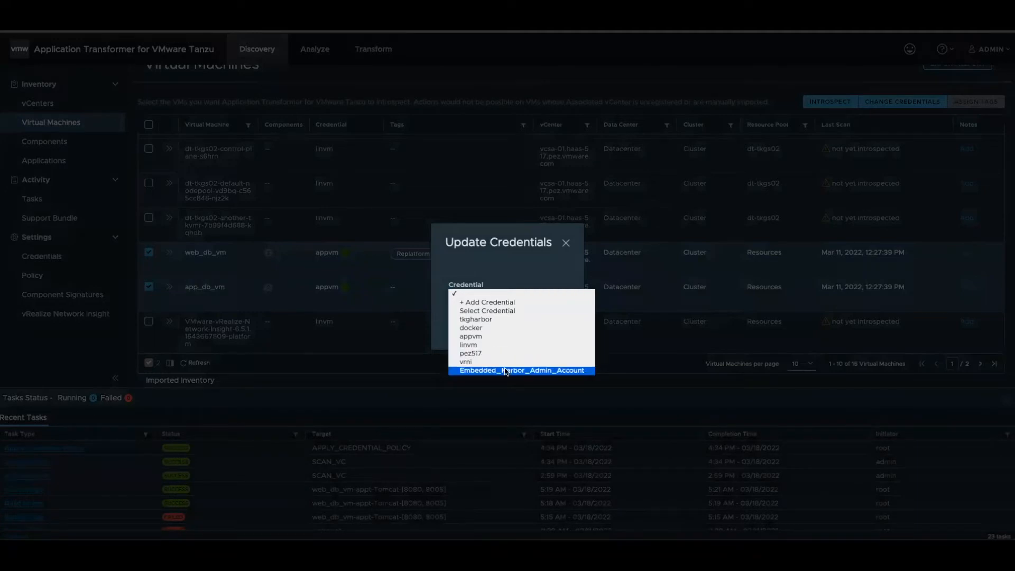
click(479, 337)
click(508, 324)
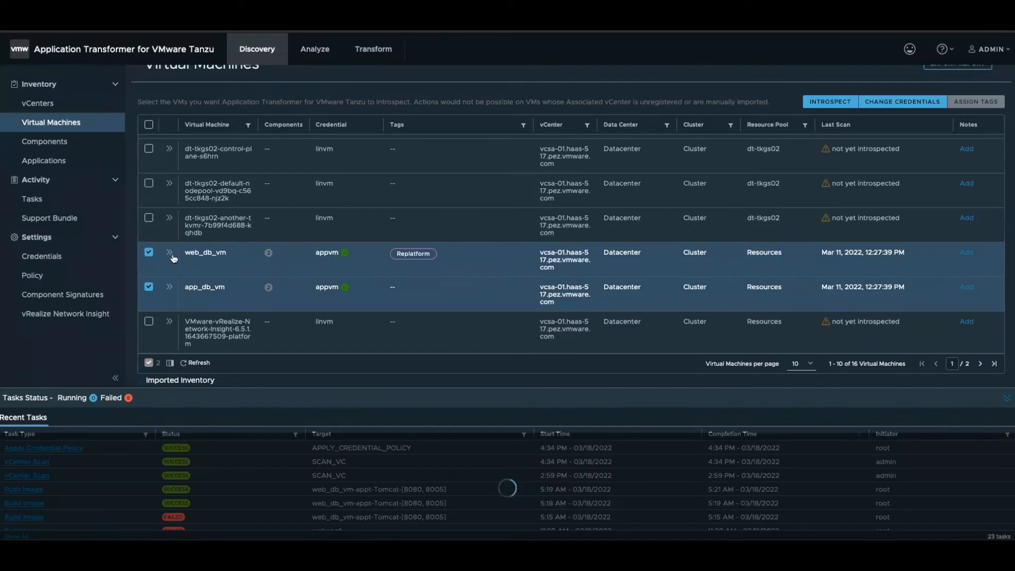
- Deselect app_db_vm and expand web_db_vm to examine the details of its VMware Tools and Tomcat components
click(148, 287)
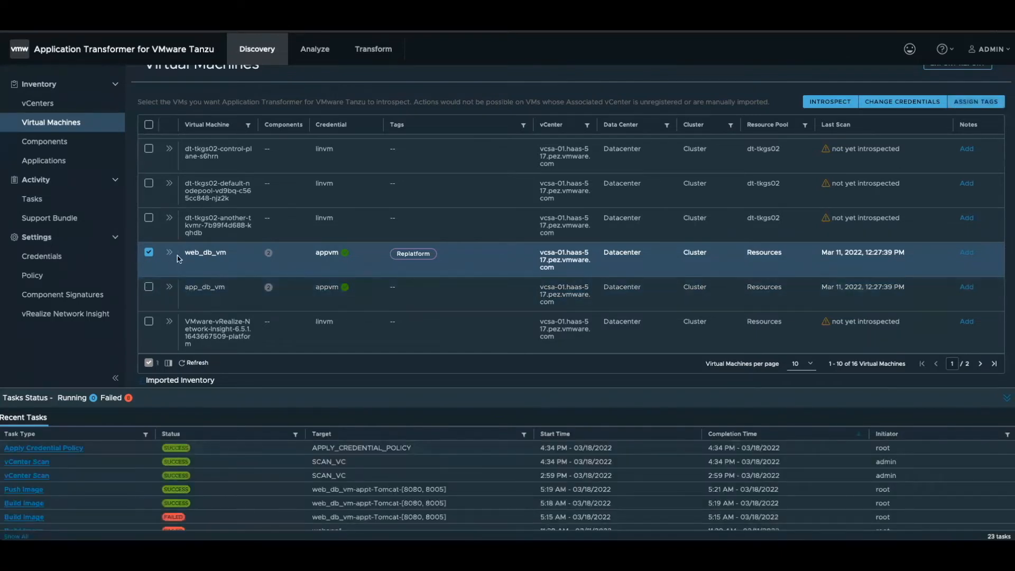
click(170, 254)
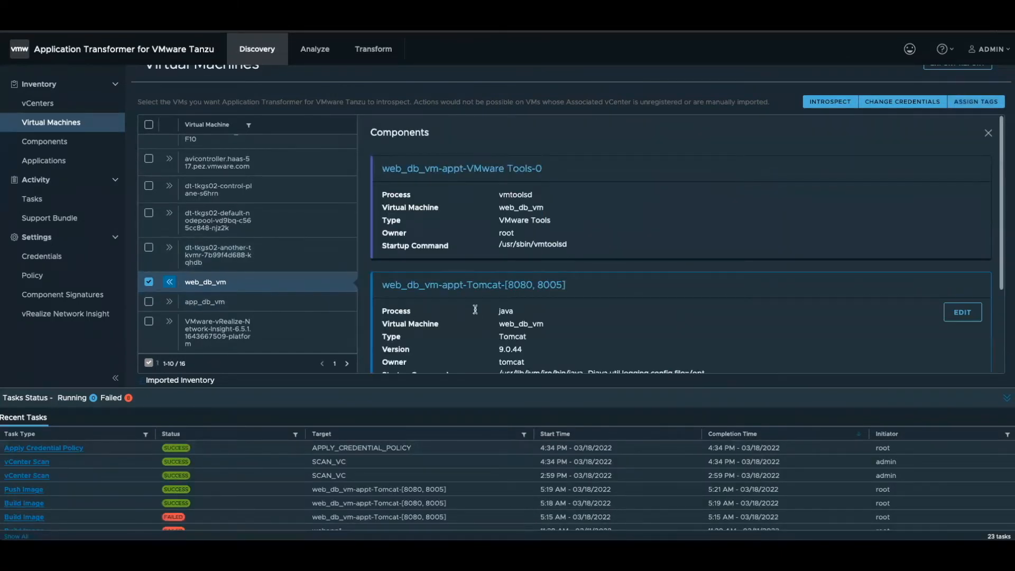
scroll(517, 325, down, 5)
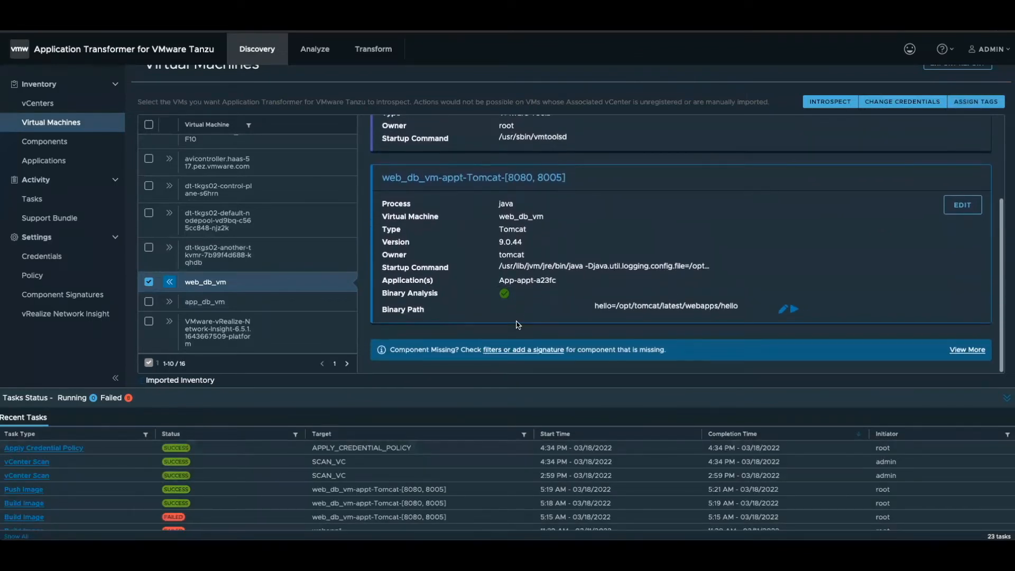
scroll(518, 324, up, 3)
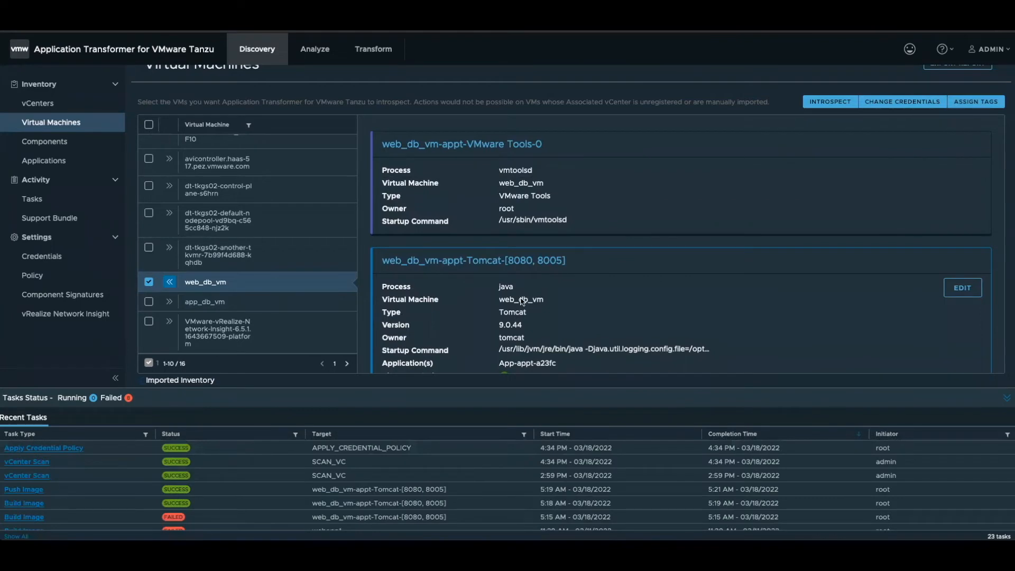
scroll(528, 309, down, 2)
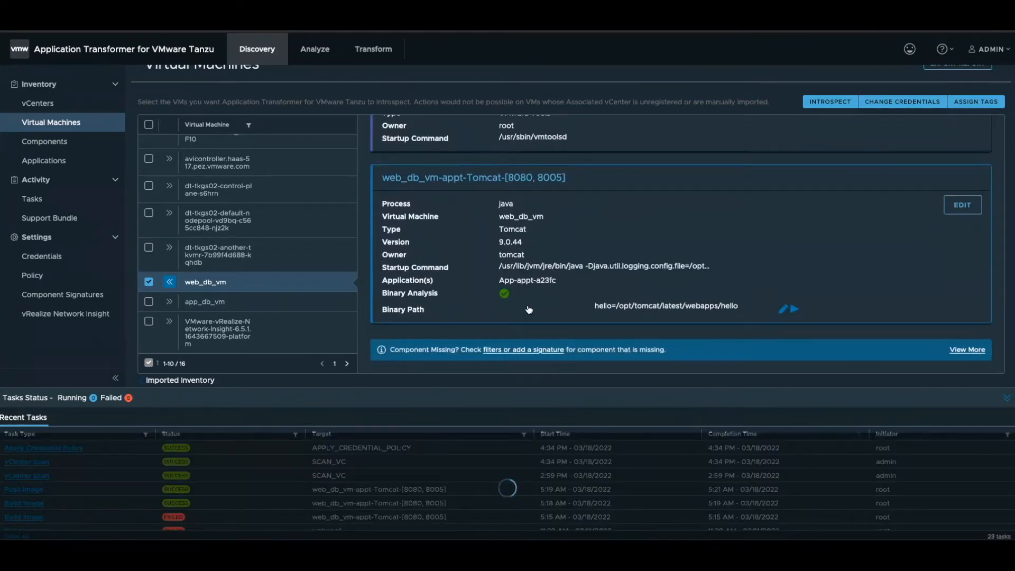
scroll(528, 309, up, 3)
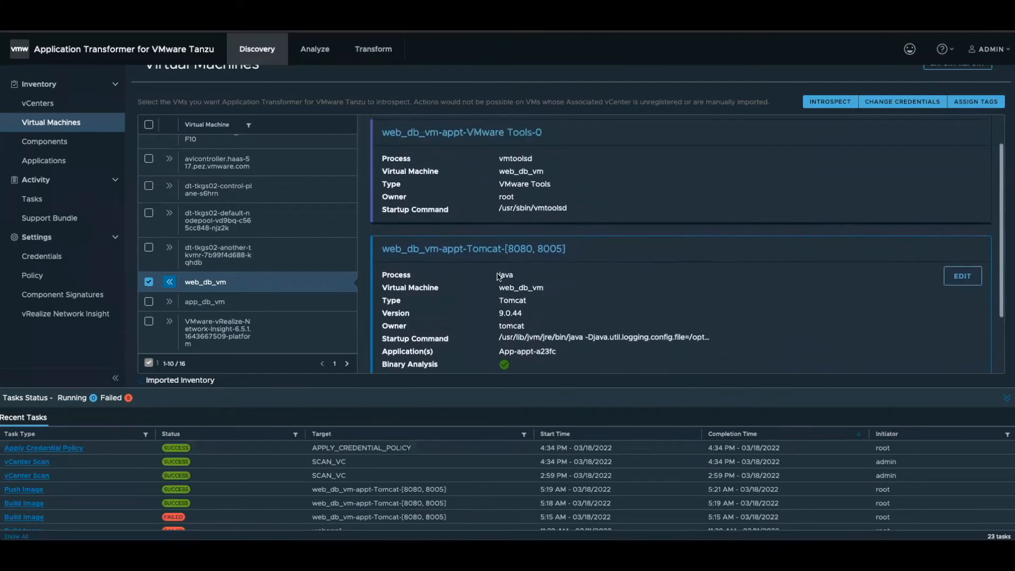
scroll(524, 321, down, 3)
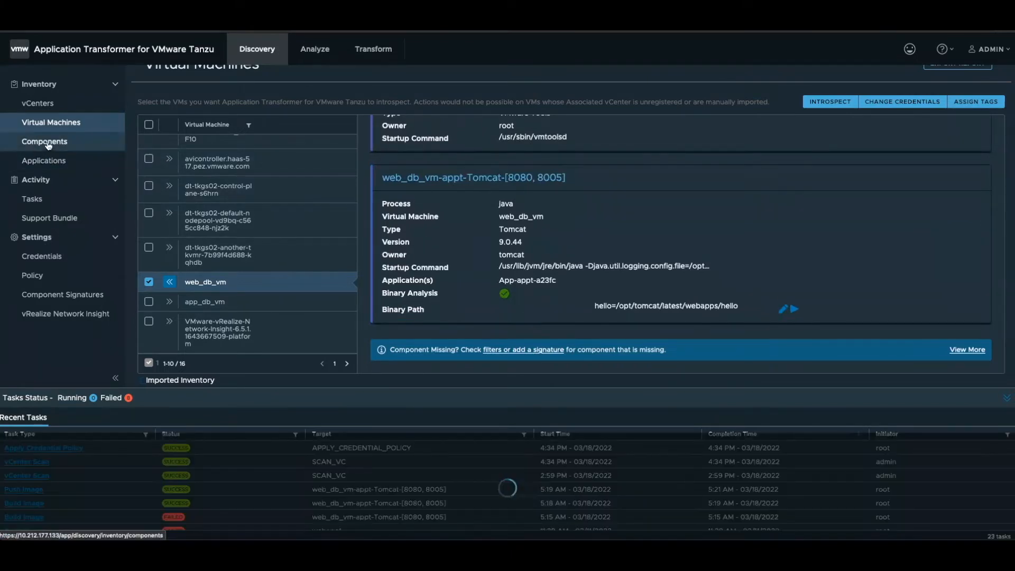
- Review the inventory of discovered components, followed by the applications inventory
click(49, 145)
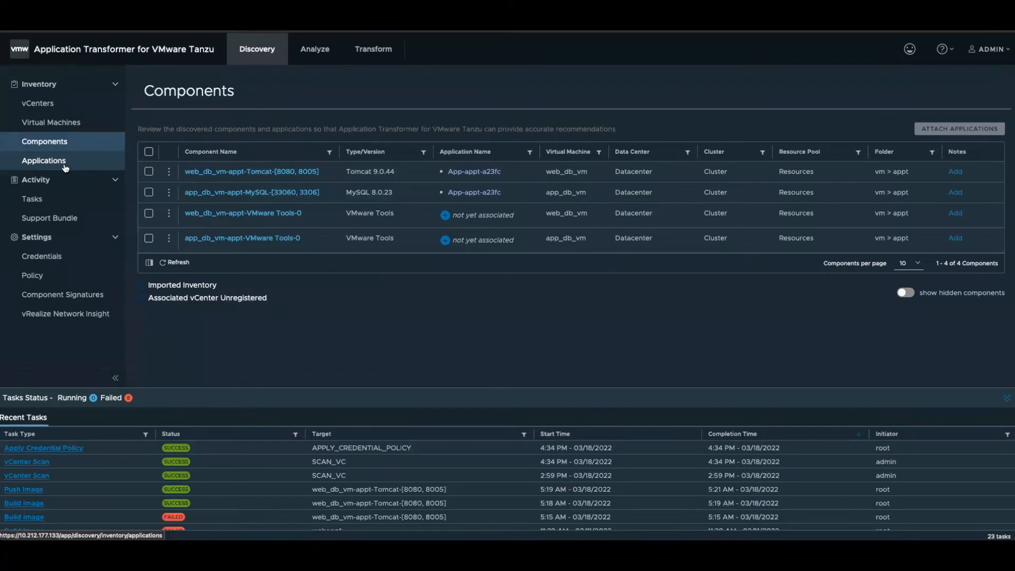
click(44, 161)
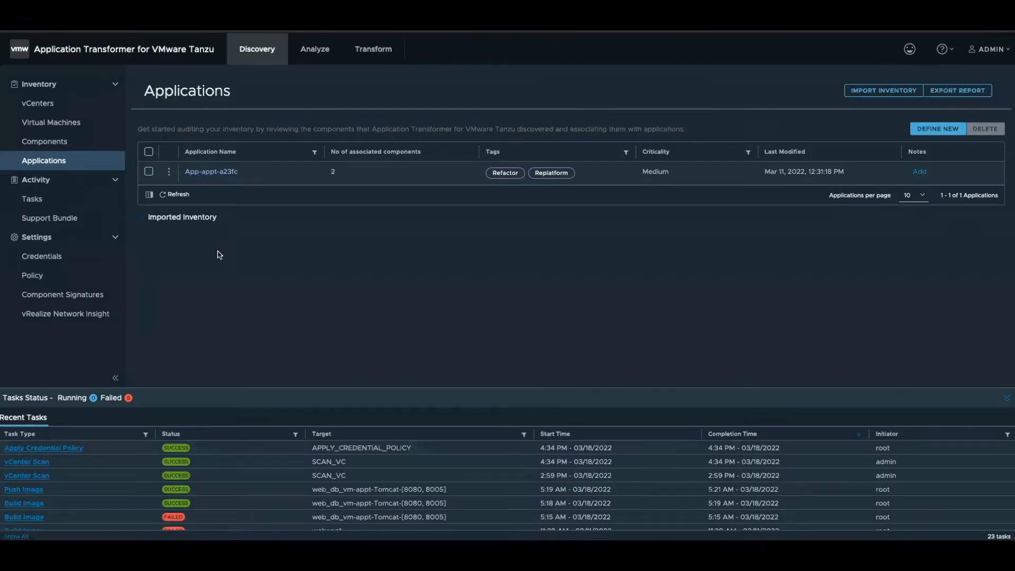
- Open the vRealize Network Insight settings and inspect the form for adding an instance, cancelling without saving
click(66, 315)
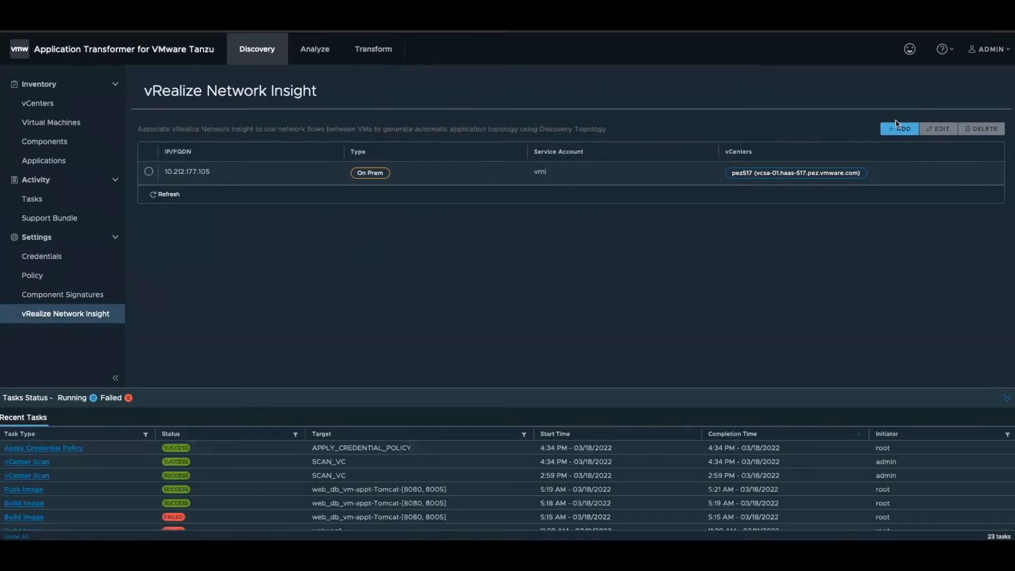
click(899, 130)
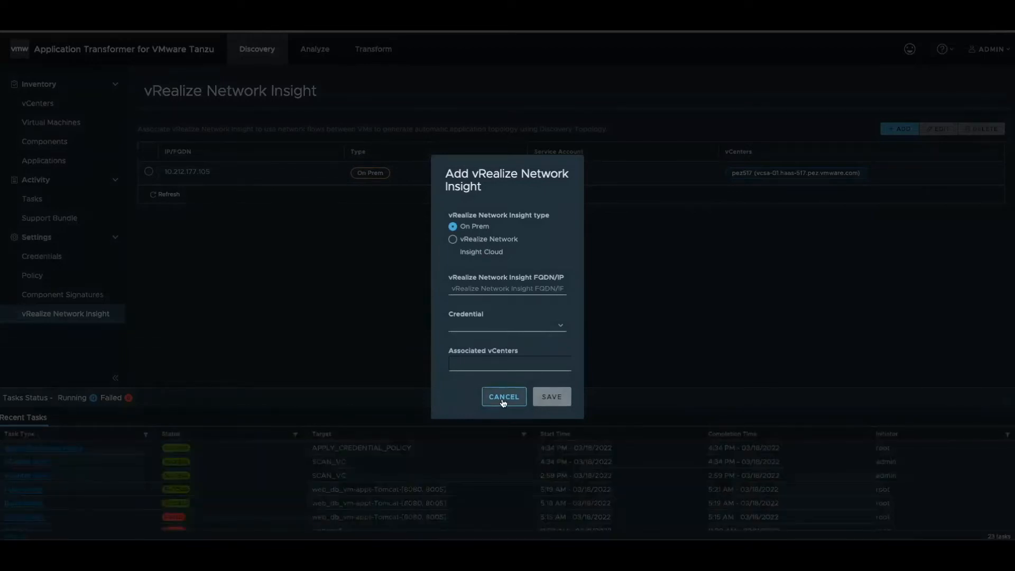
click(494, 364)
click(509, 400)
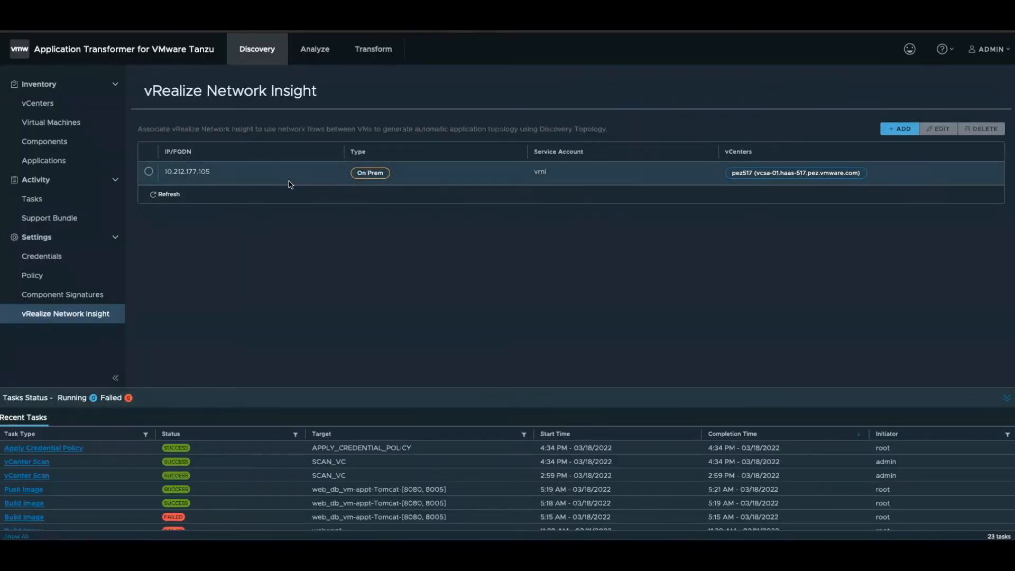
- Return to the vCenter inventory and select the pez517 vCenter to show its topology discovery option
click(38, 103)
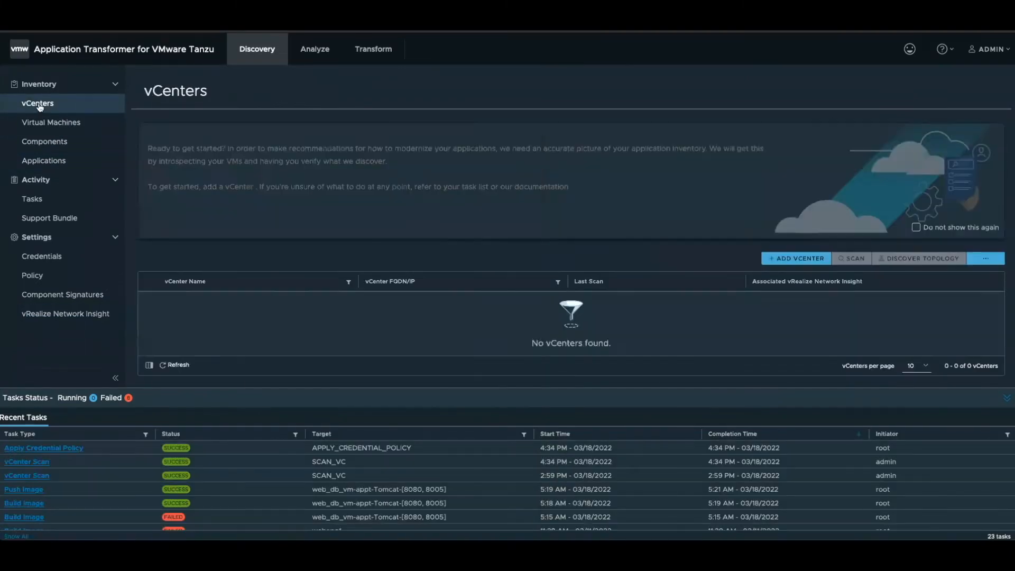
click(171, 309)
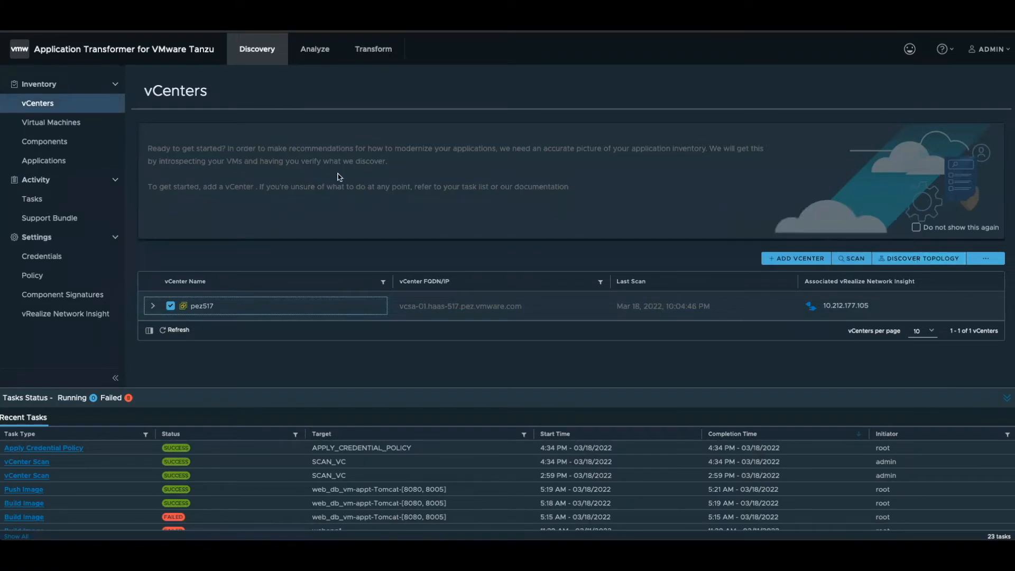
- Compare the listed application's name with the default application naming policy pattern and the virtual machine folders in vSphere Client
click(69, 163)
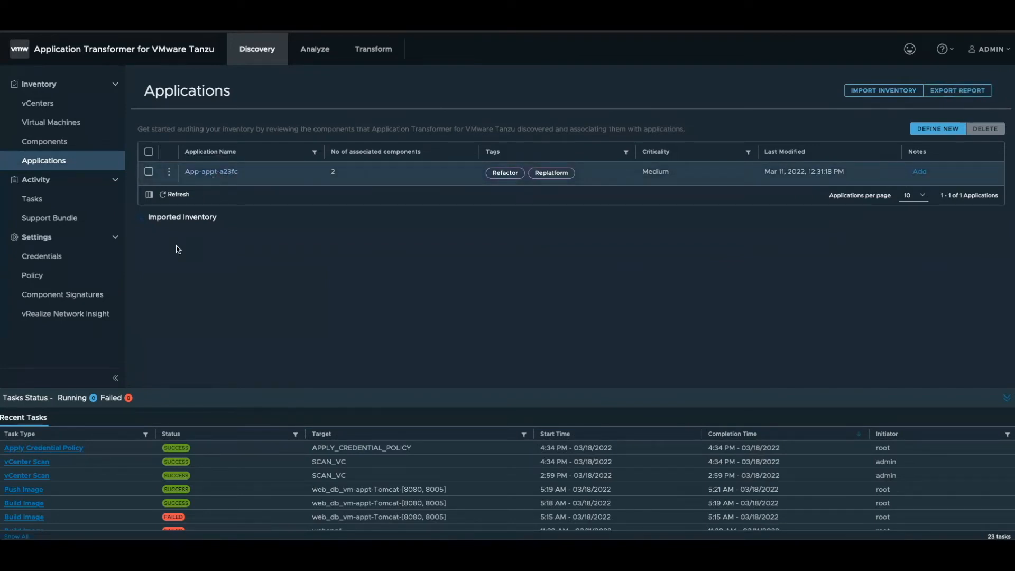
click(68, 277)
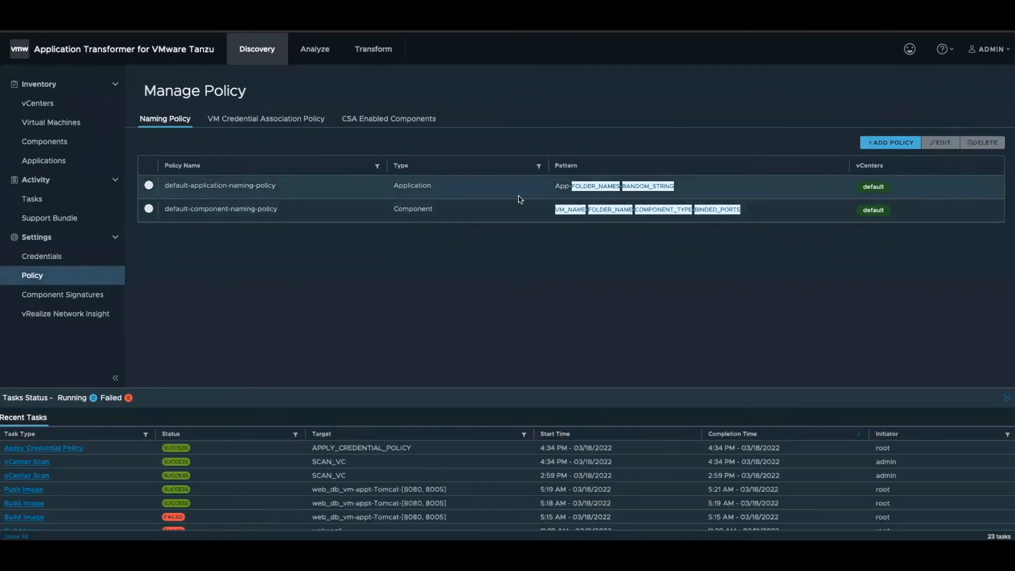
drag(568, 188, 621, 186)
drag(628, 187, 684, 190)
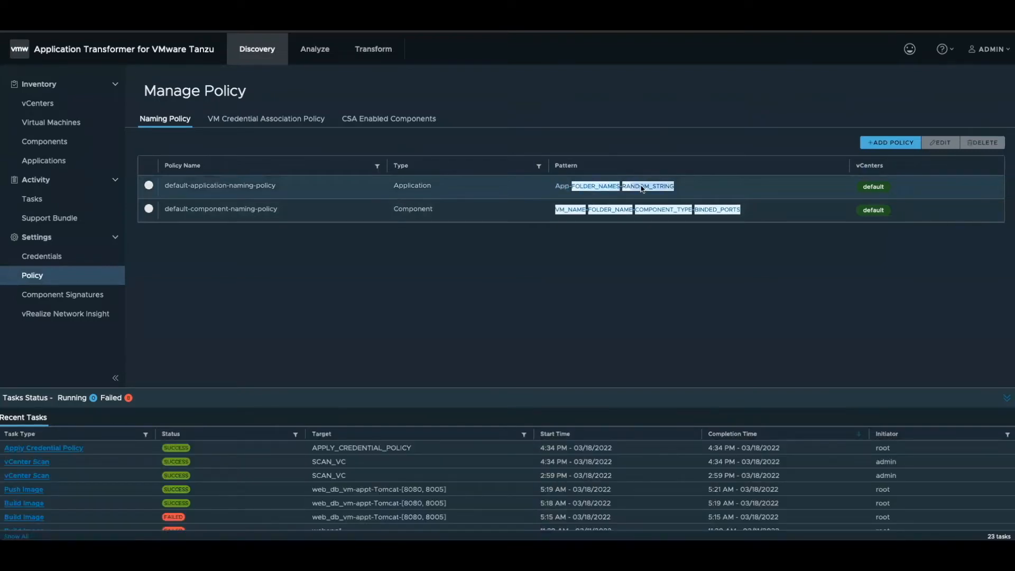
click(45, 161)
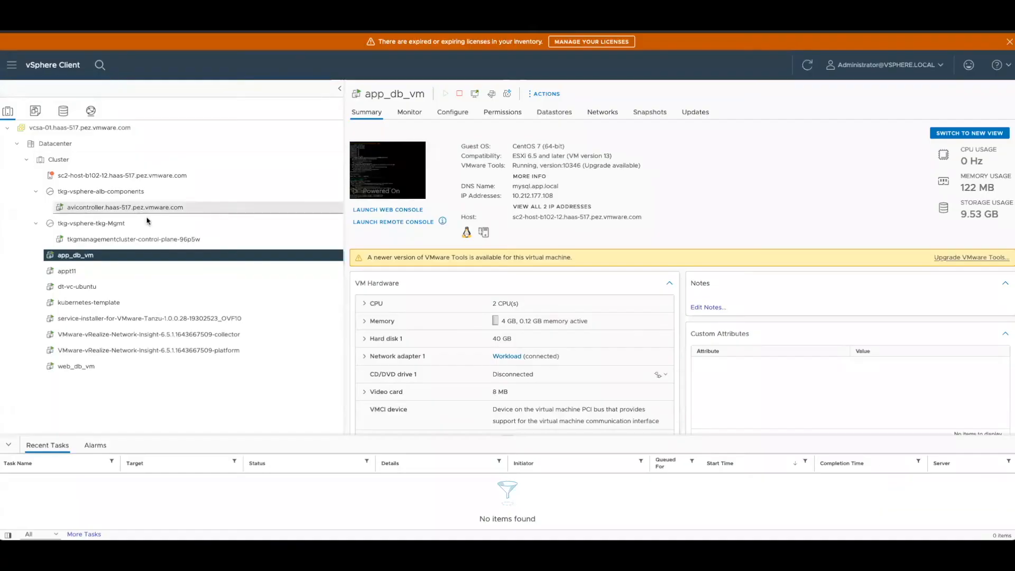
click(35, 110)
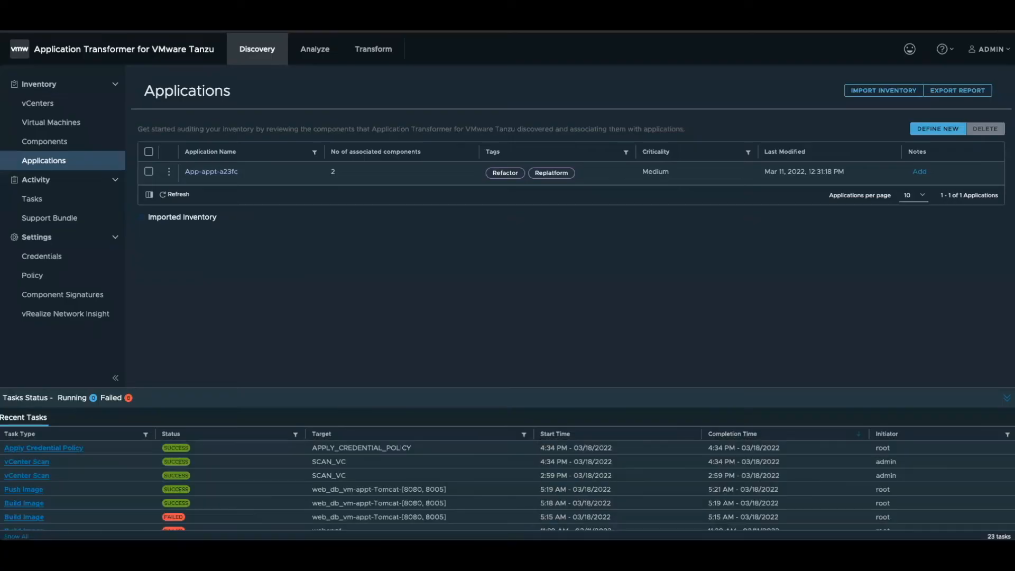
- Switch back to Application Transformer and open App-appt-a23fc to examine its associated components and topology
click(212, 172)
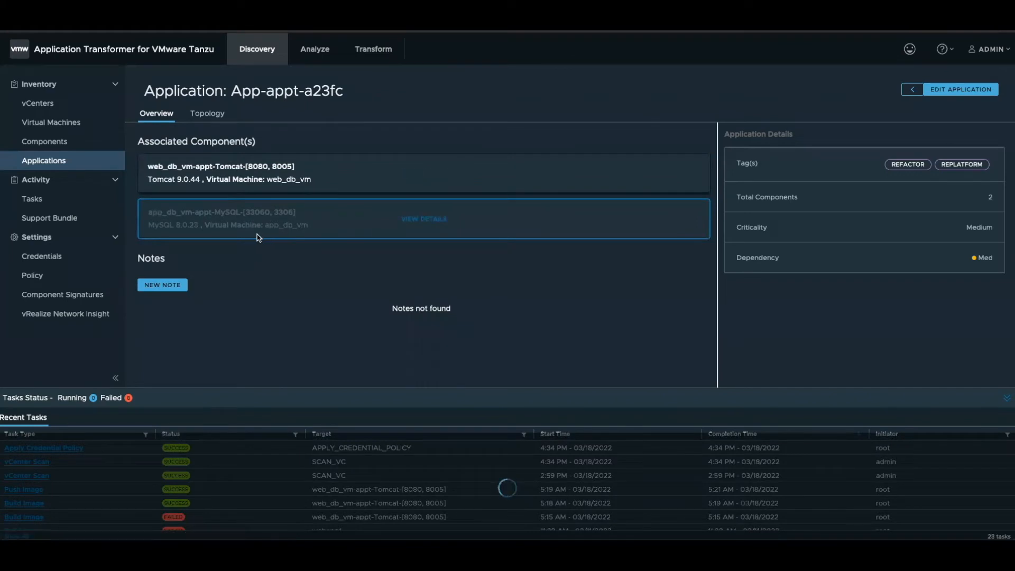
click(207, 113)
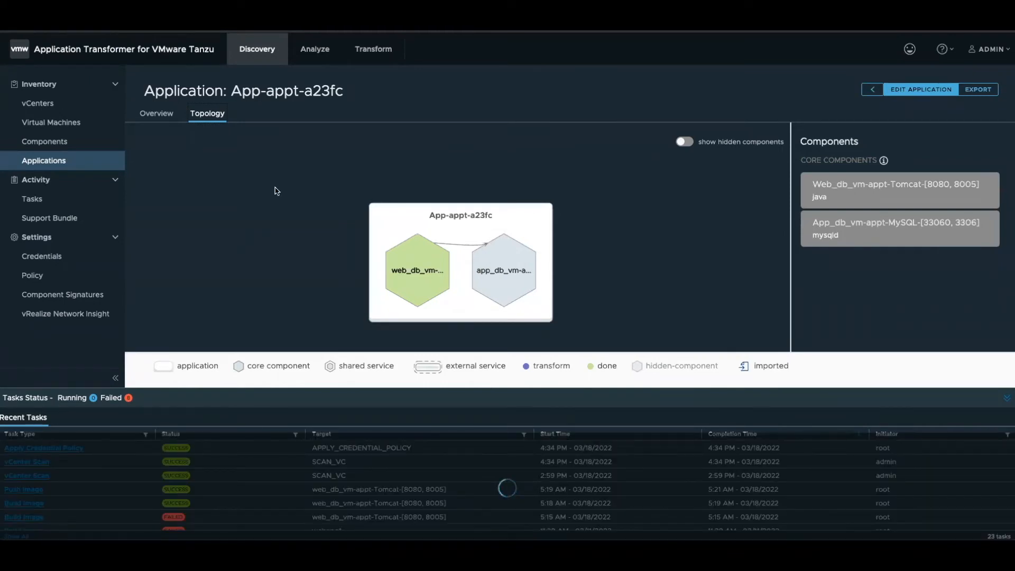
- Return to the applications list and inspect the component and tag choices for defining a new application, cancelling without saving
click(73, 163)
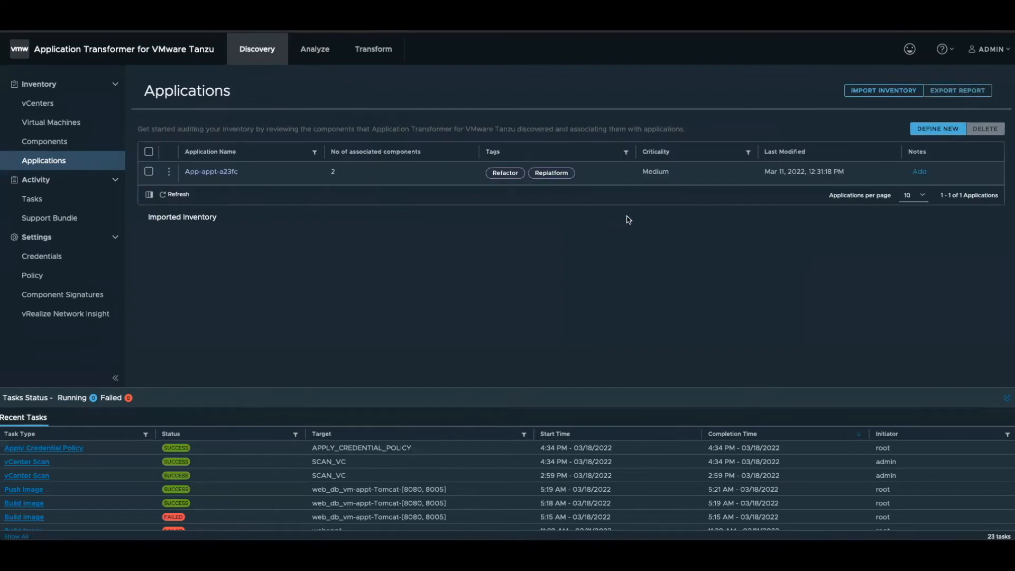
click(931, 132)
click(419, 235)
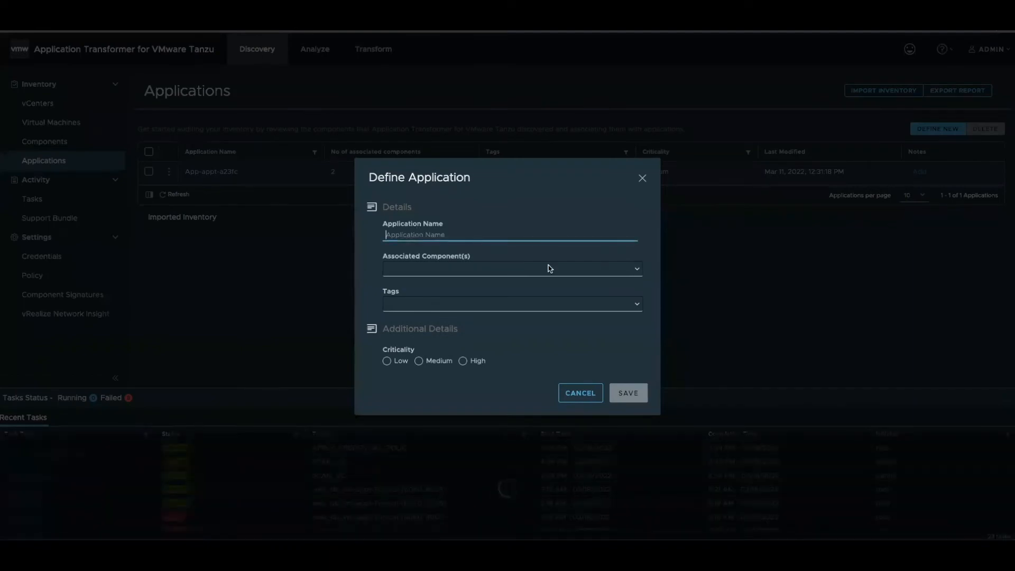
click(637, 273)
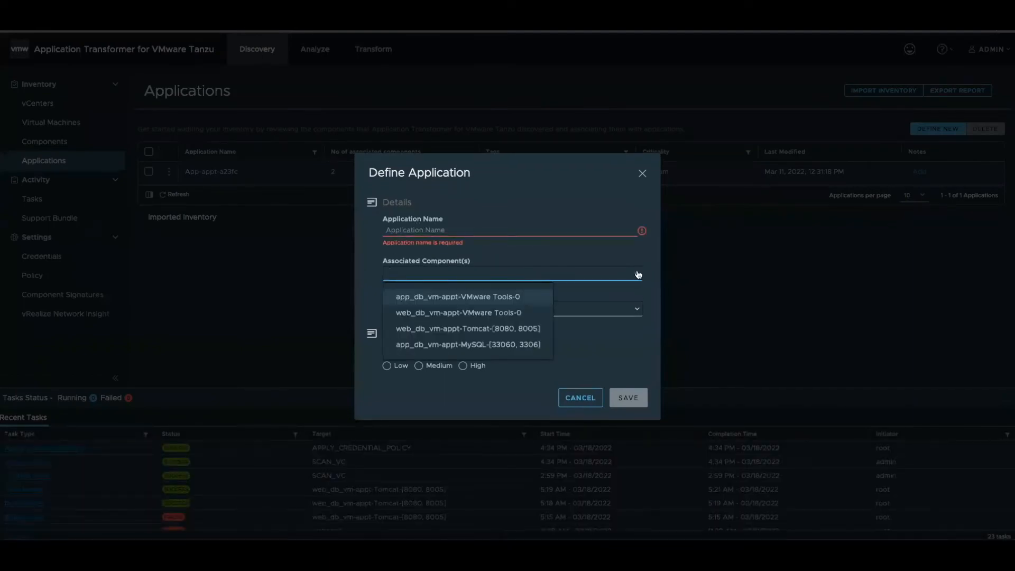
click(594, 279)
click(537, 311)
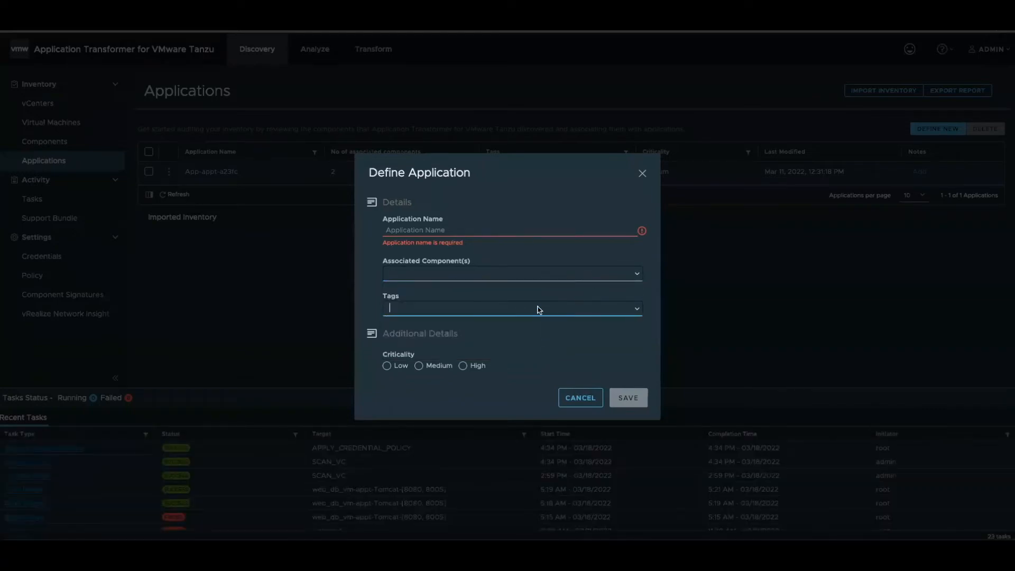
click(636, 311)
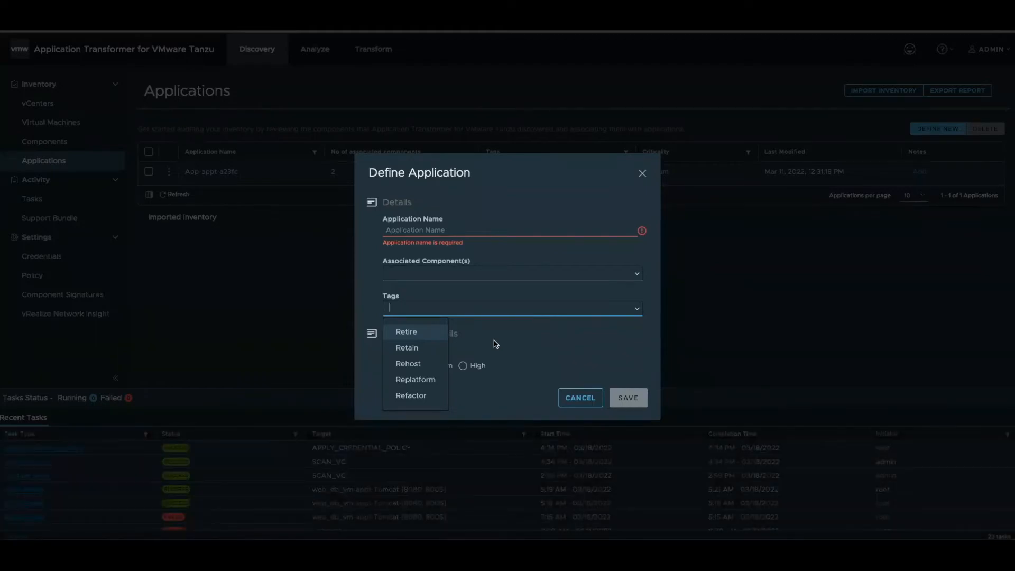
click(582, 401)
click(582, 401)
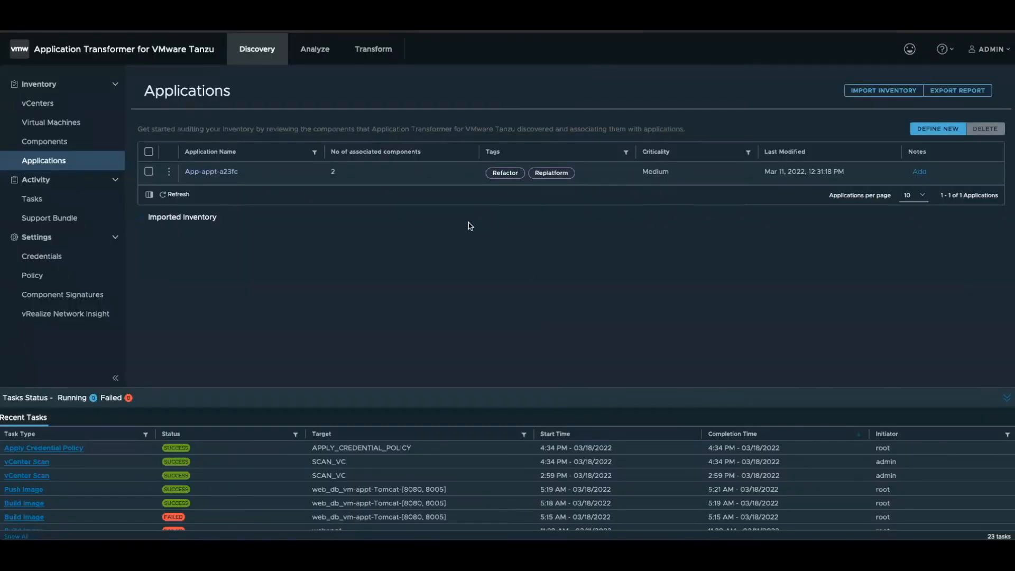
- Inspect the tags assigned to App-appt-a23fc in the tag assignment dialog, cancelling without changes
click(169, 172)
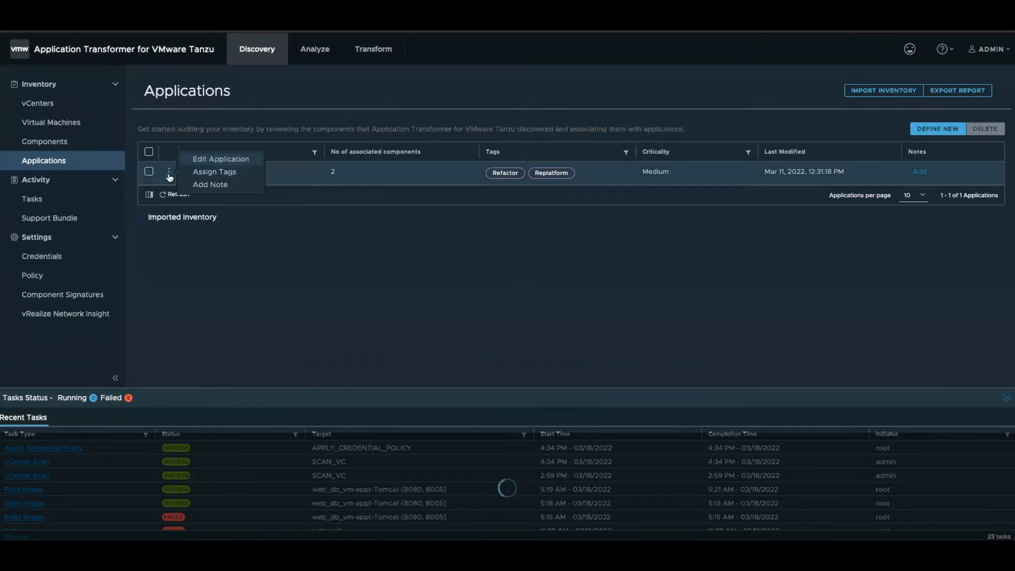
click(214, 172)
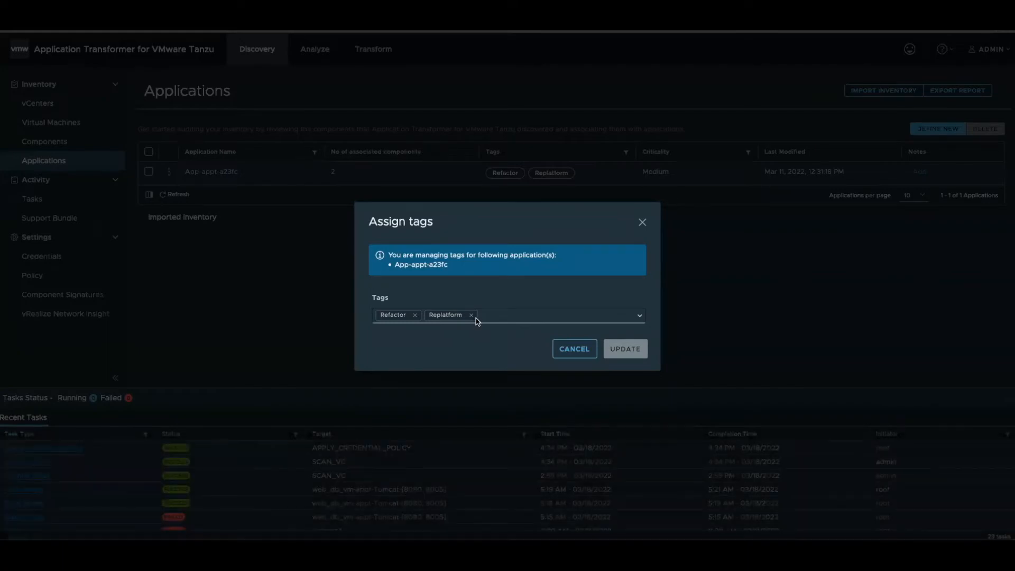
click(583, 348)
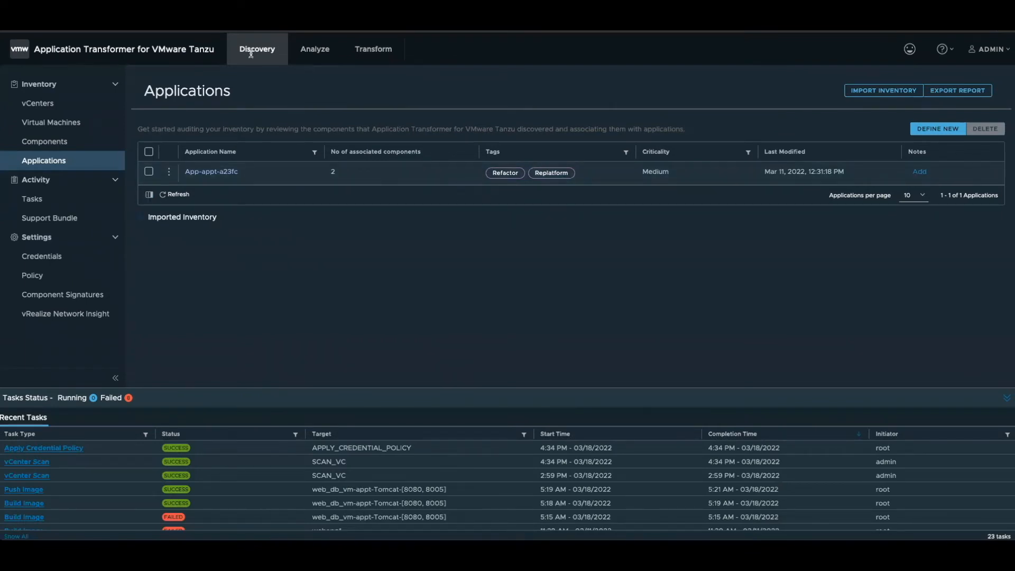
- Go to the applications available for analysis and examine the analyzable and non-analyzable components of App-appt-a23fc
click(320, 50)
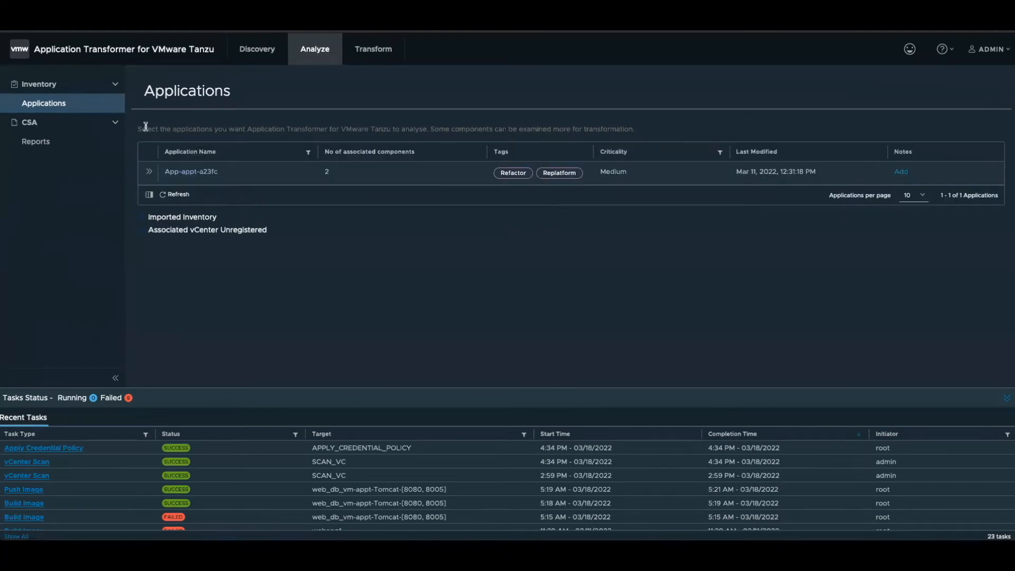
click(79, 110)
click(150, 172)
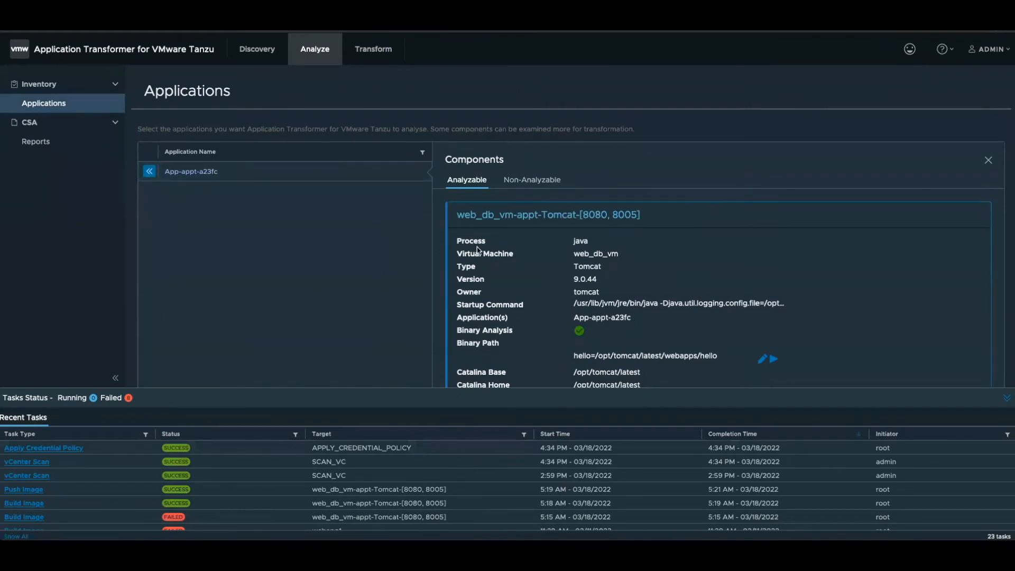
scroll(477, 246, down, 1)
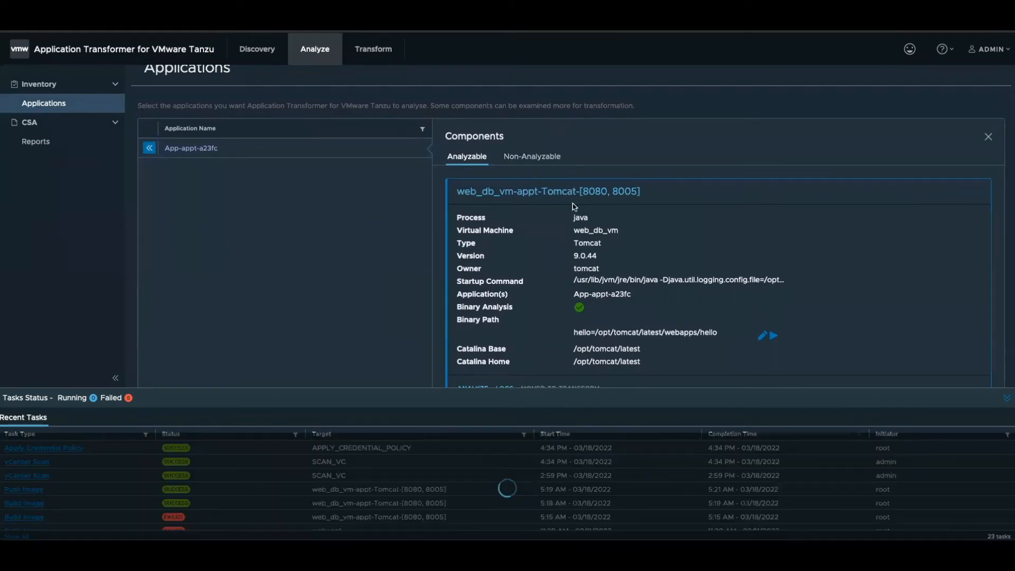
scroll(575, 206, down, 1)
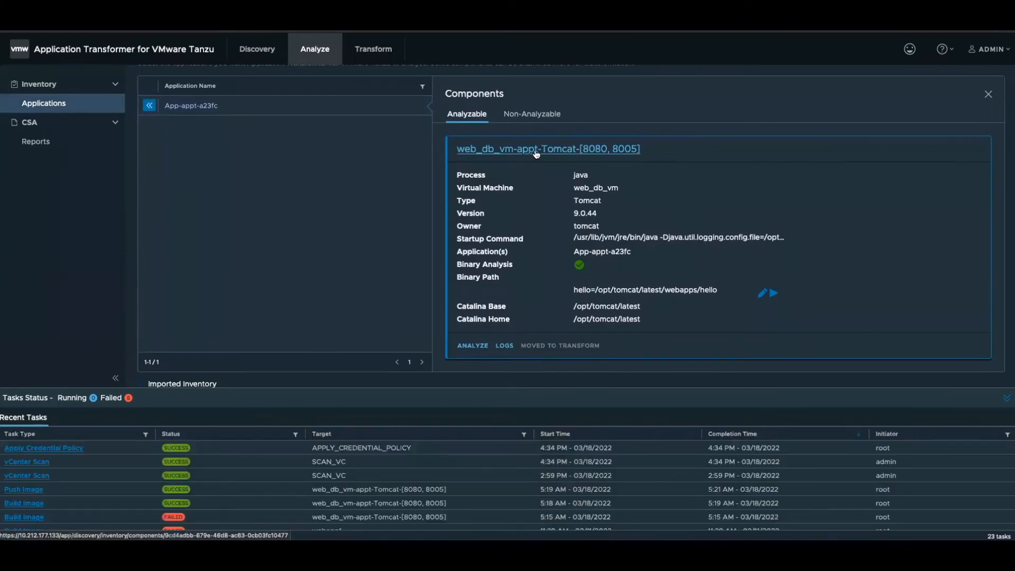
scroll(267, 198, down, 1)
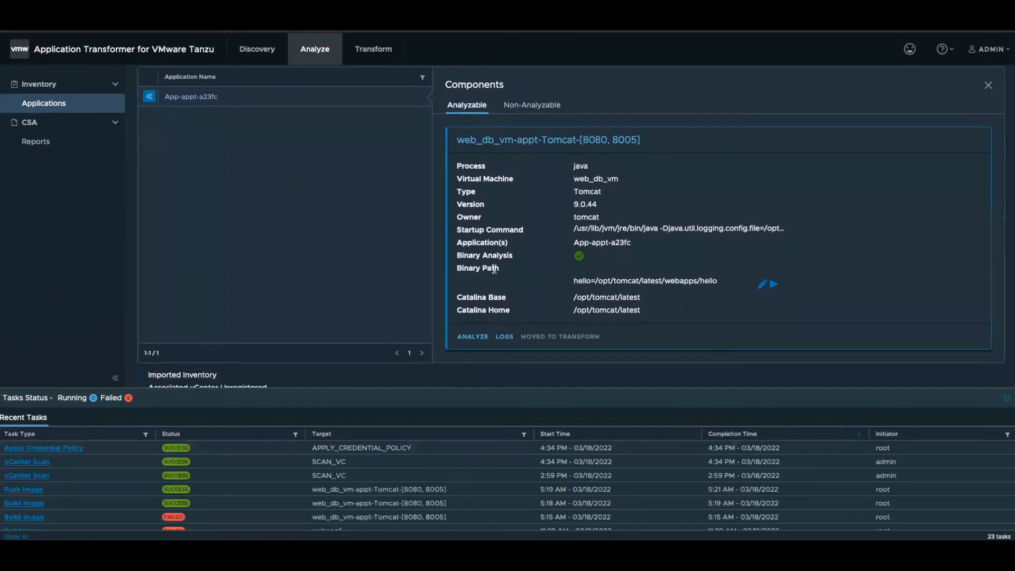
click(525, 105)
scroll(553, 279, down, 1)
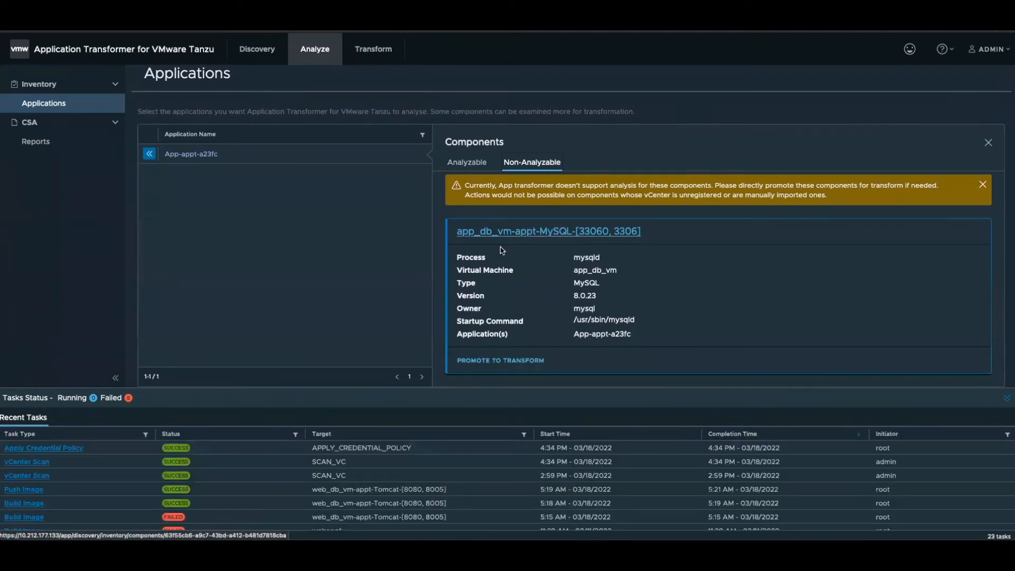
- Return to the analyzable components and run an analysis on web_db_vm-appt-Tomcat-[8080, 8005]
click(474, 166)
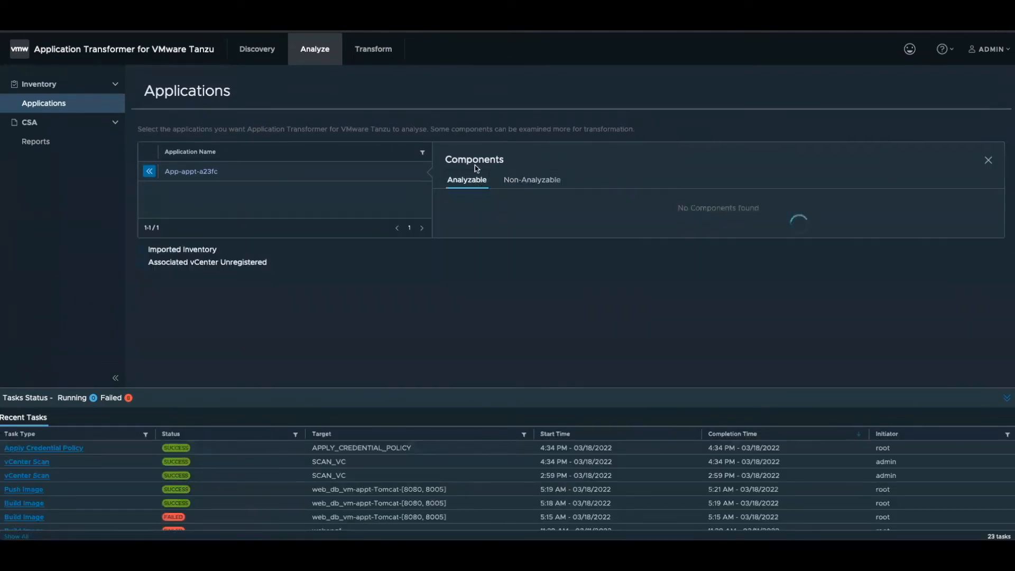
scroll(541, 303, down, 2)
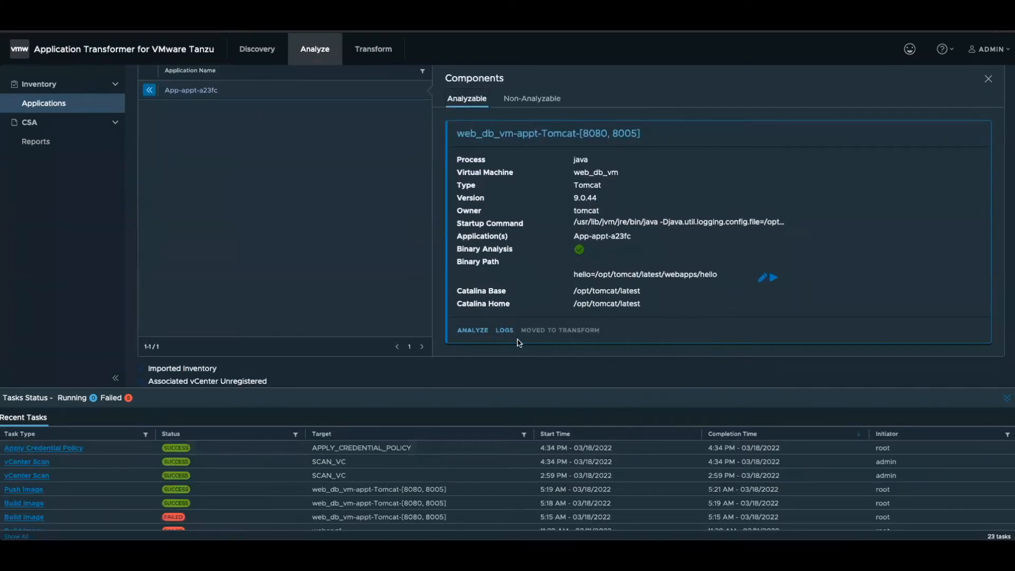
click(482, 333)
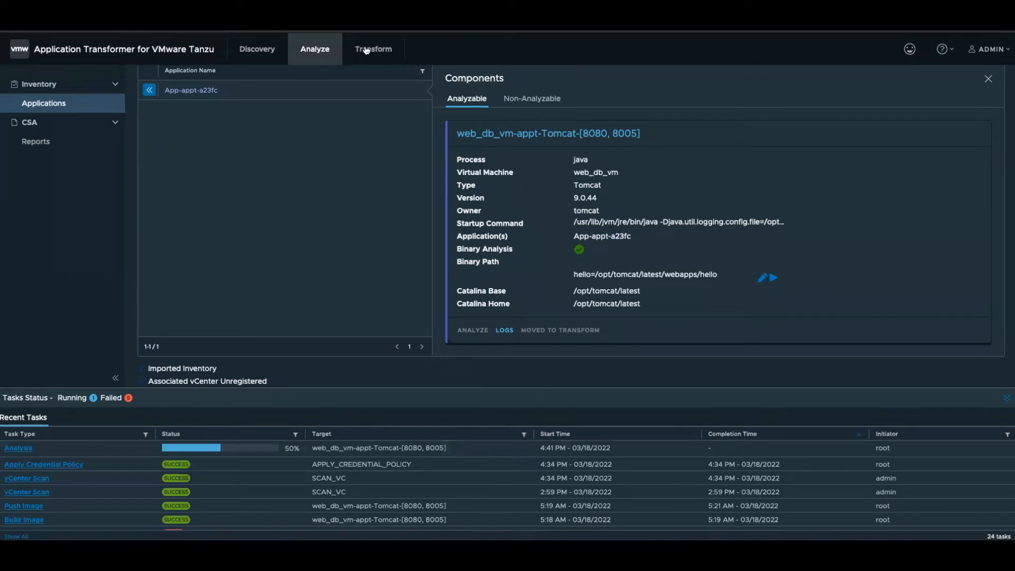
- Go to the applications available for transformation and examine the Tomcat component details of App-appt-a23fc, including its OCI image and image artifacts
click(366, 49)
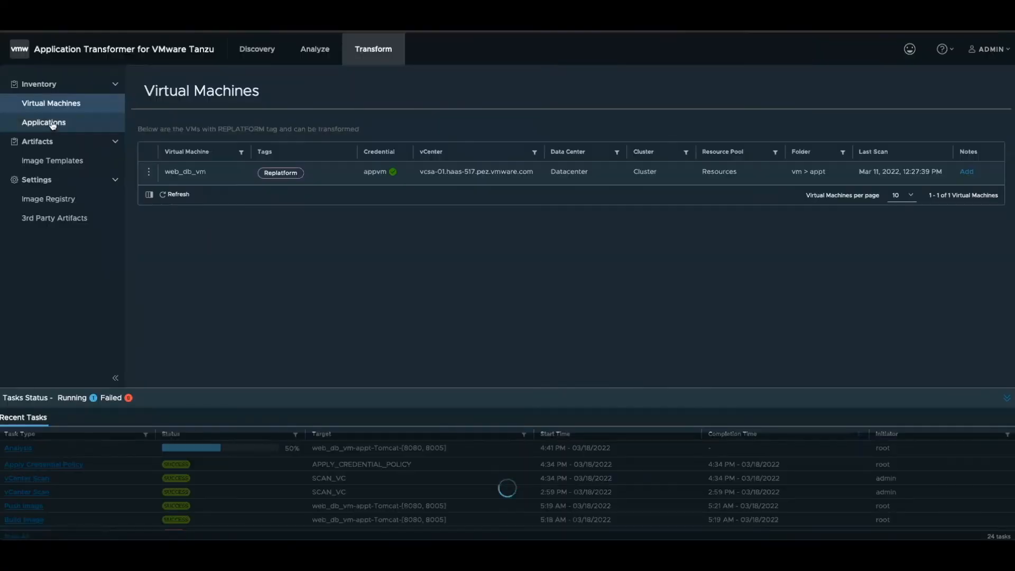
click(52, 124)
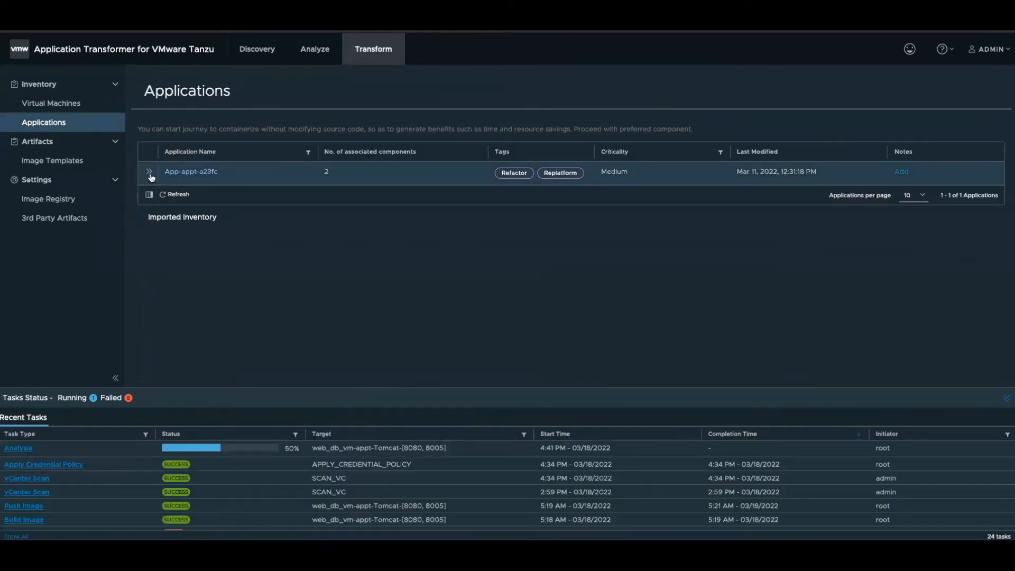
click(150, 173)
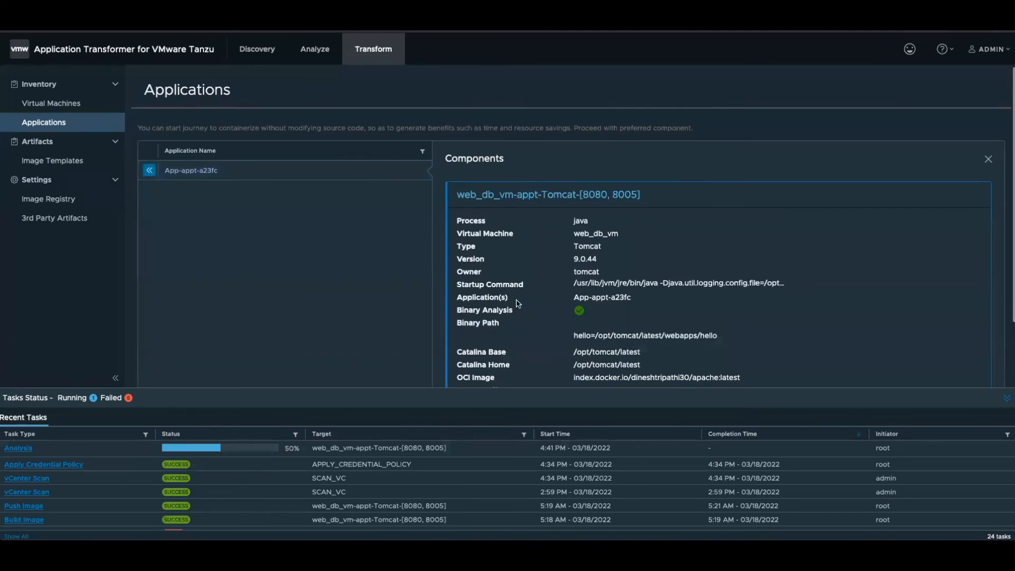
scroll(517, 303, down, 2)
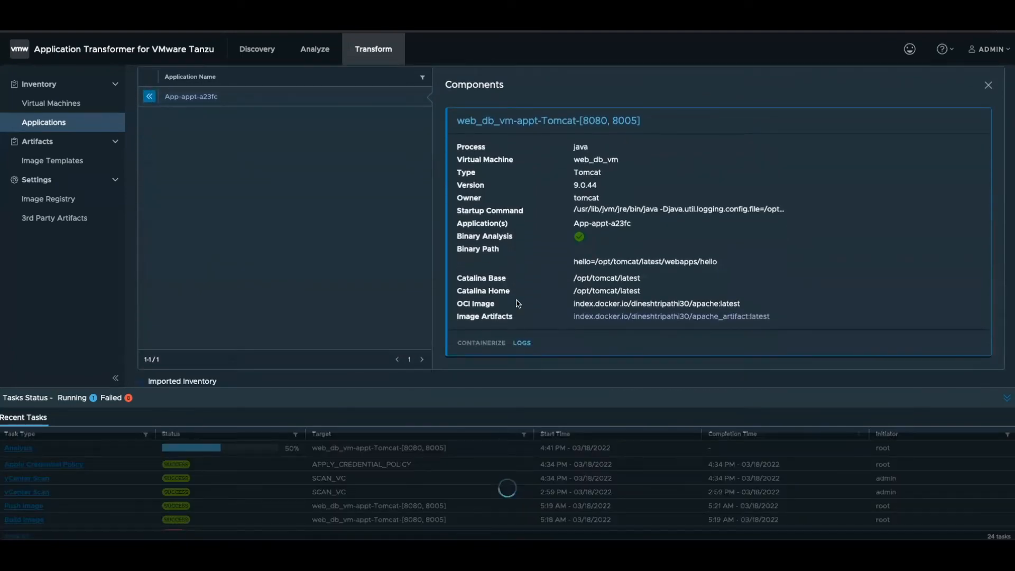
scroll(518, 304, up, 1)
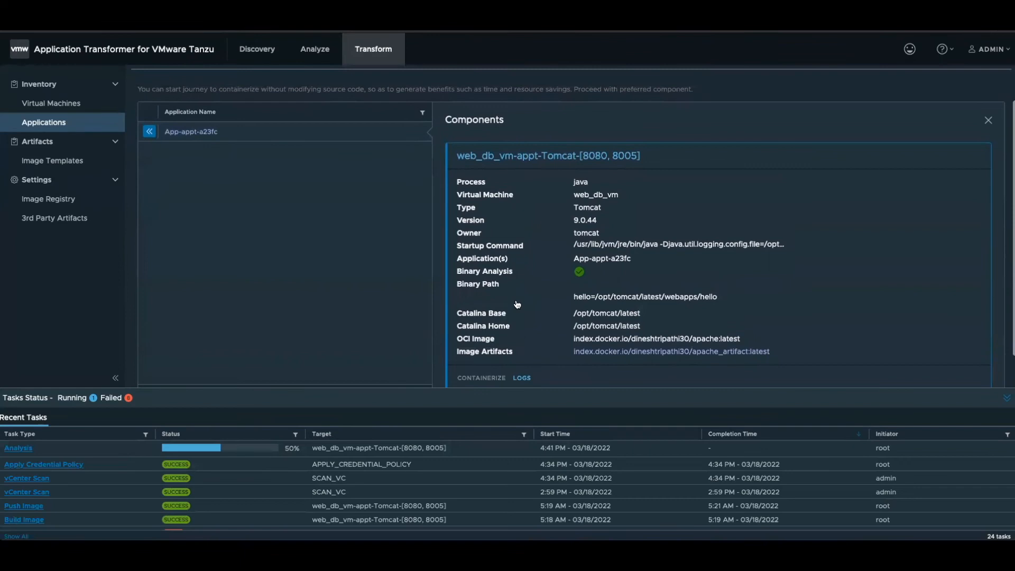
scroll(517, 305, down, 1)
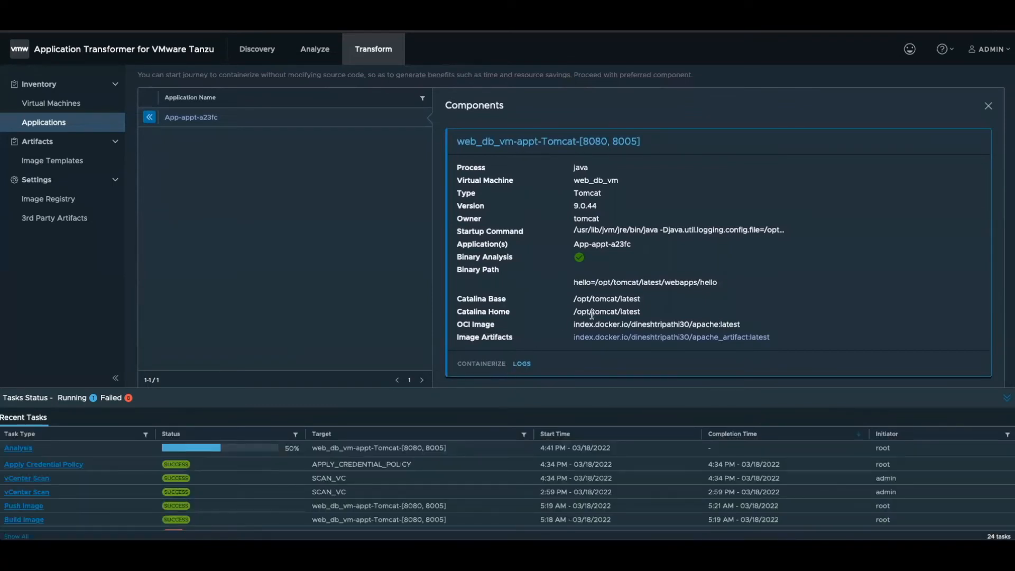
scroll(392, 311, up, 1)
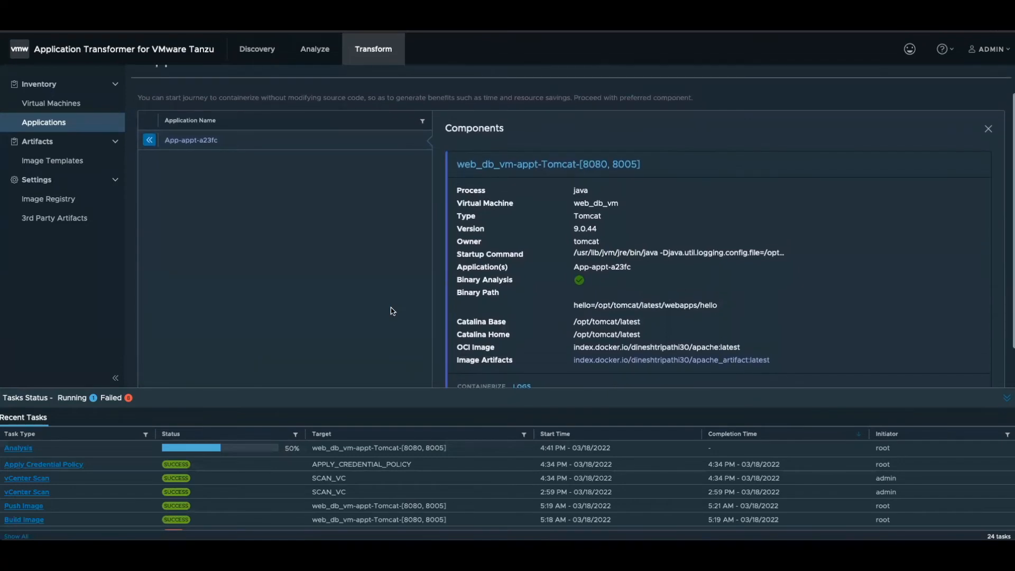
scroll(391, 311, up, 1)
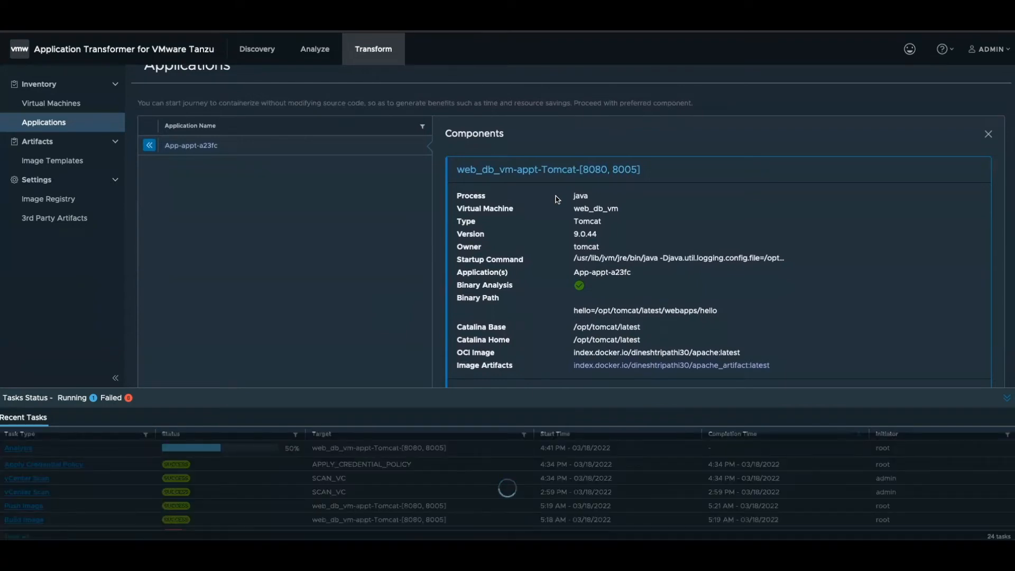
scroll(558, 200, down, 1)
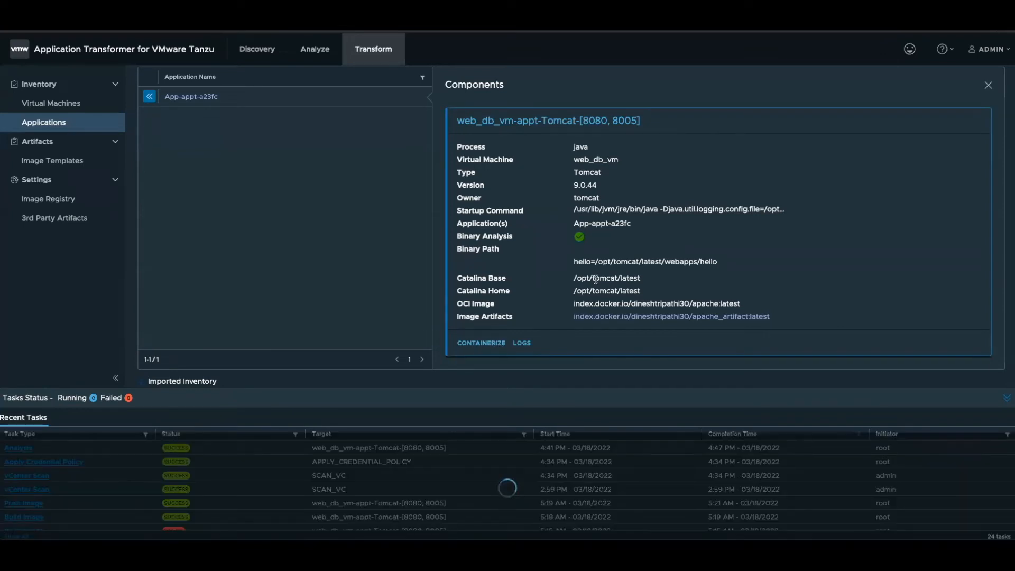
scroll(597, 282, up, 1)
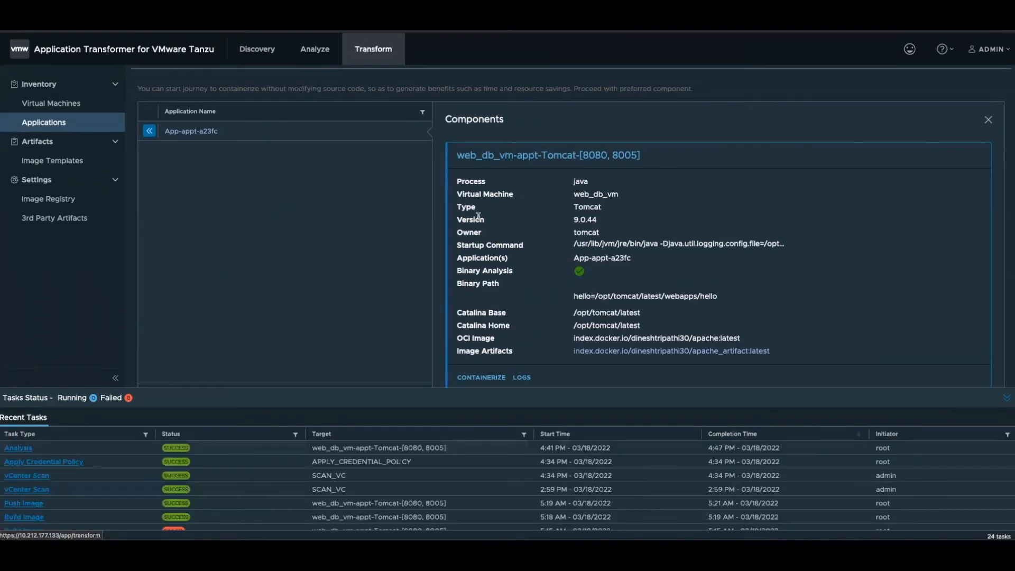
- Reopen the components of App-appt-a23fc for transformation and open the containerization wizard for web_db_vm-appt-Tomcat-[8080, 8005]
click(316, 53)
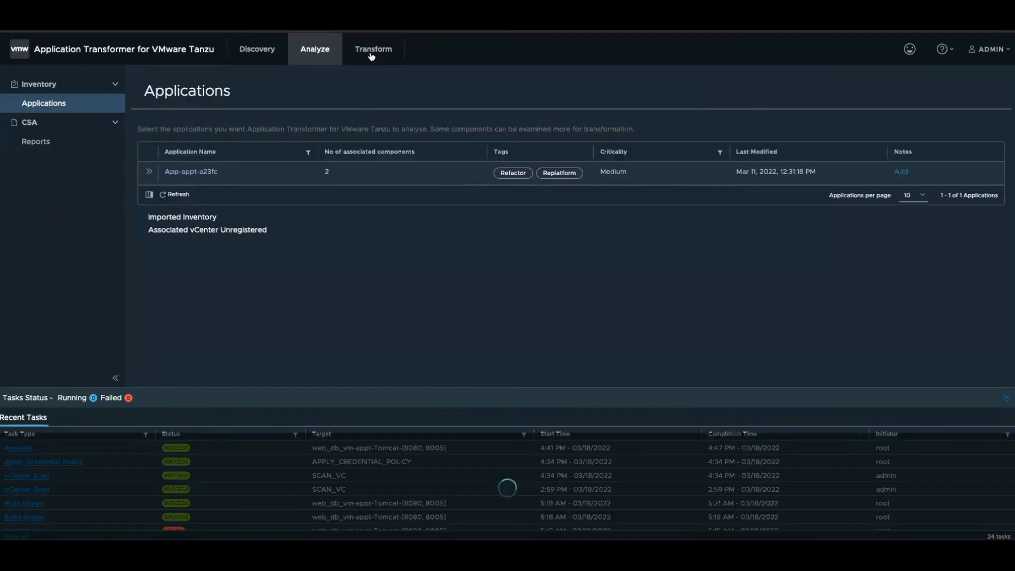
click(372, 53)
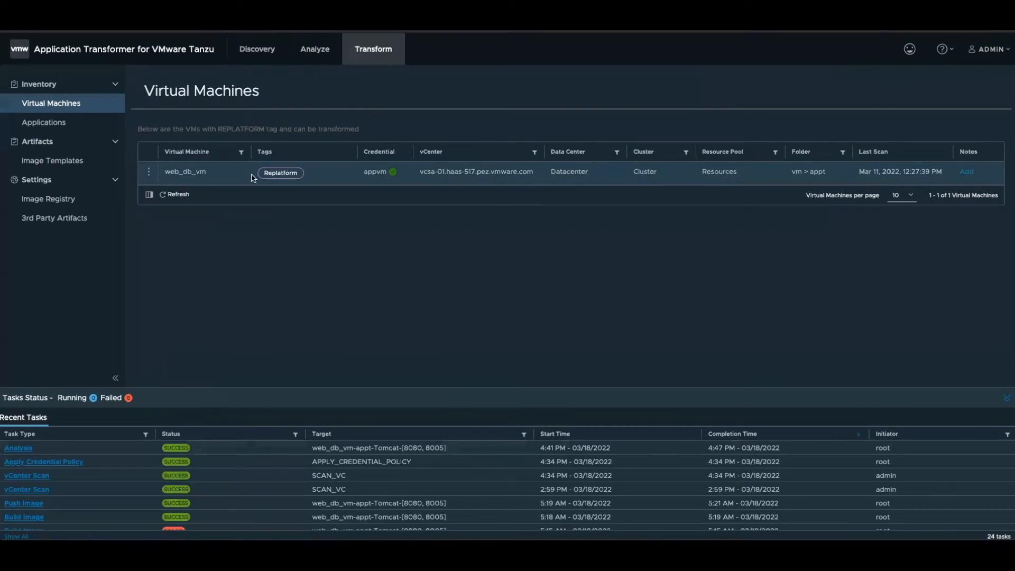
click(72, 123)
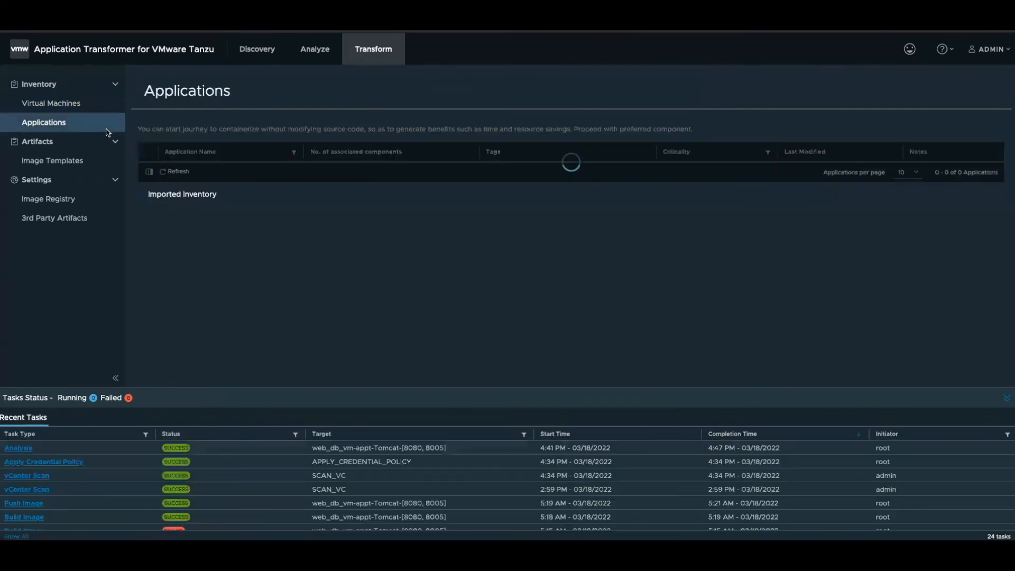
click(150, 173)
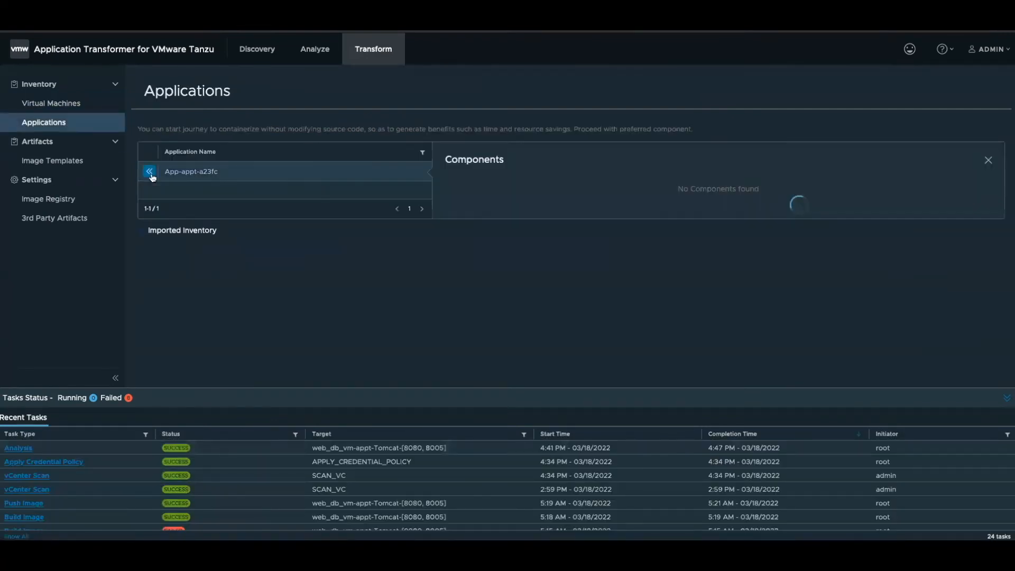
scroll(567, 312, down, 2)
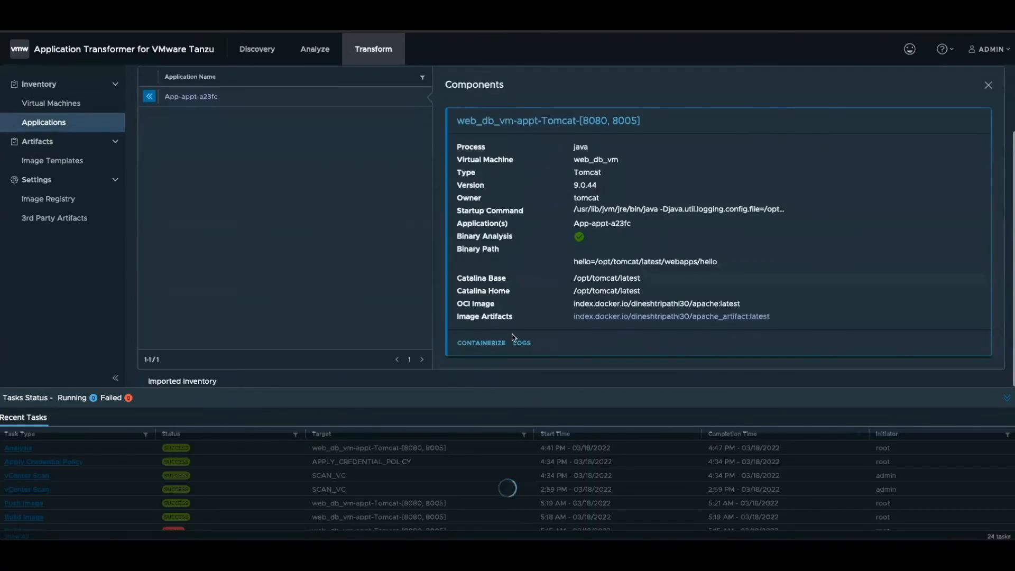
click(481, 343)
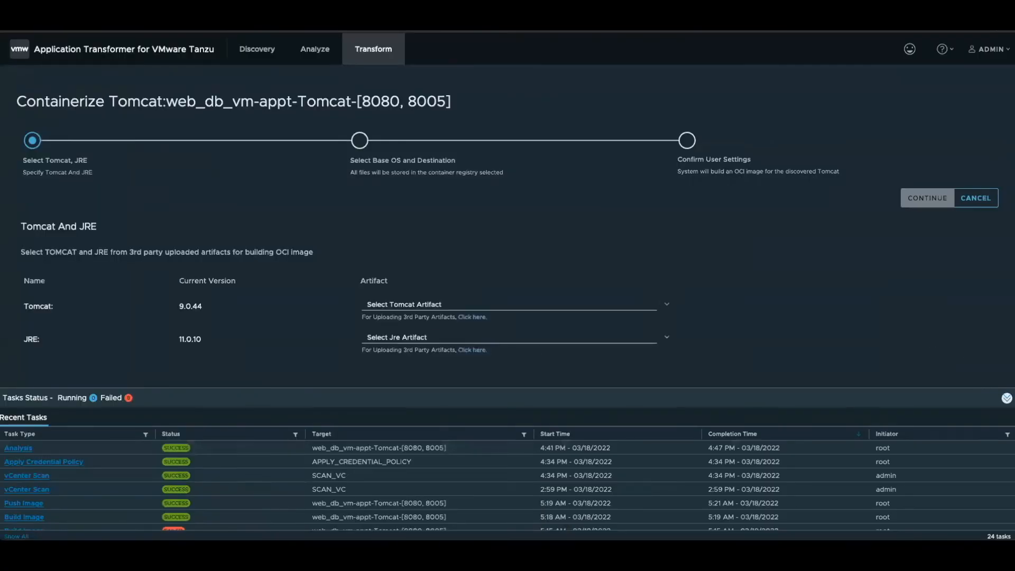
- Collapse the recent tasks list and check the Tomcat artifact choices for building the OCI image
click(1007, 398)
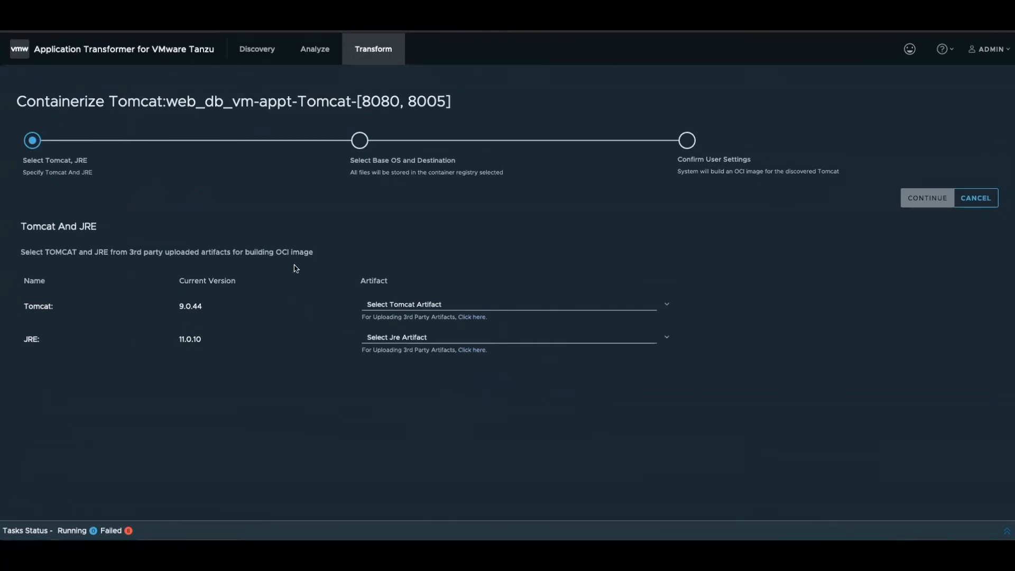
click(419, 305)
click(425, 253)
click(420, 303)
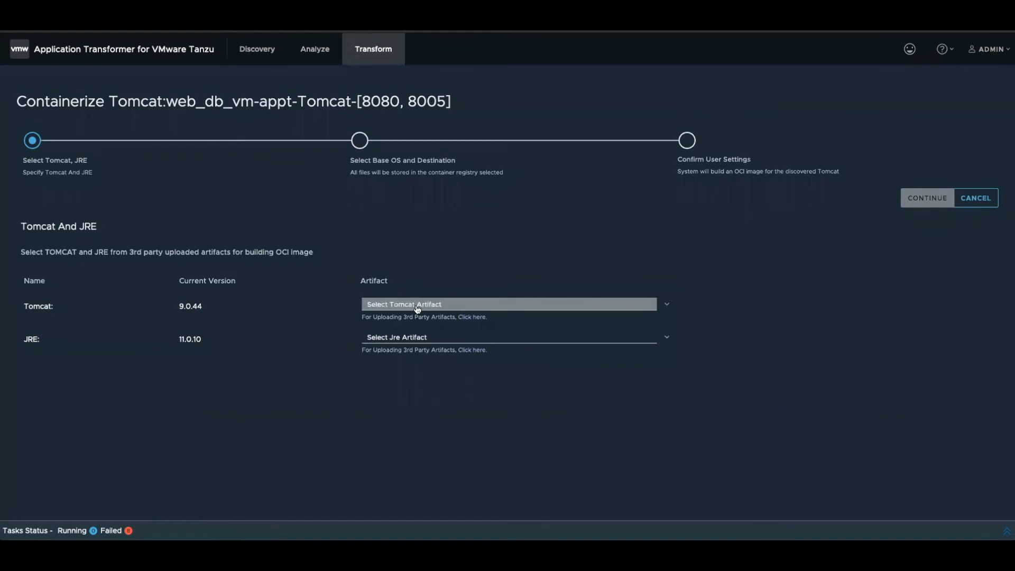
- Leave the containerization wizard and review the 3rd party artifacts summary and upload form in the transformation settings
click(55, 55)
click(54, 55)
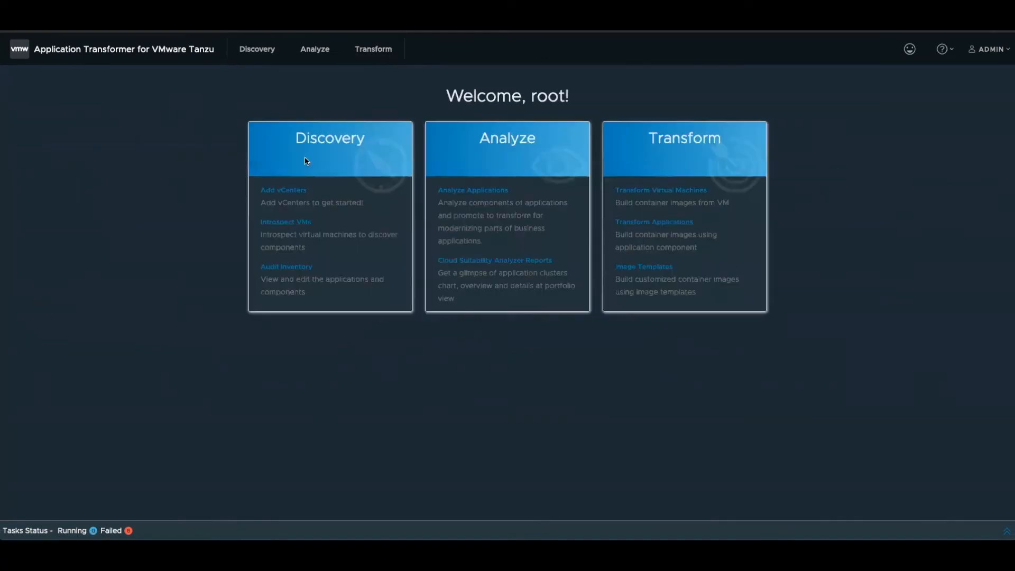
click(292, 190)
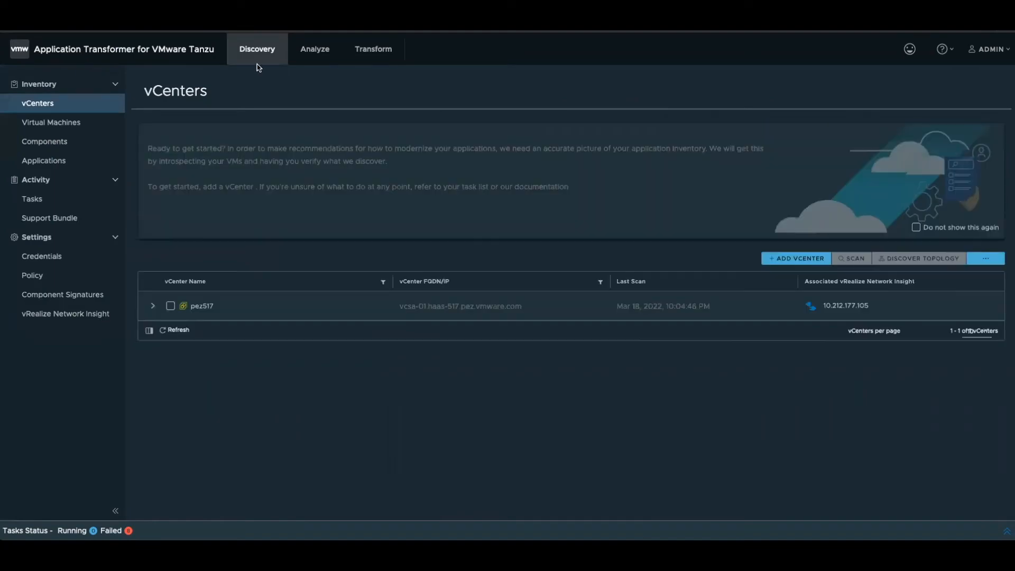
click(370, 57)
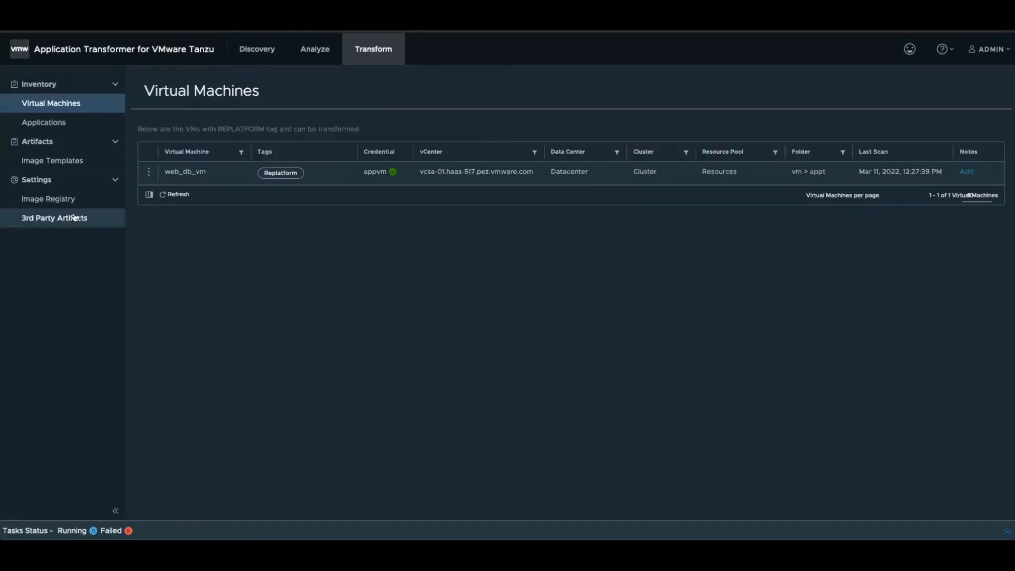
click(75, 218)
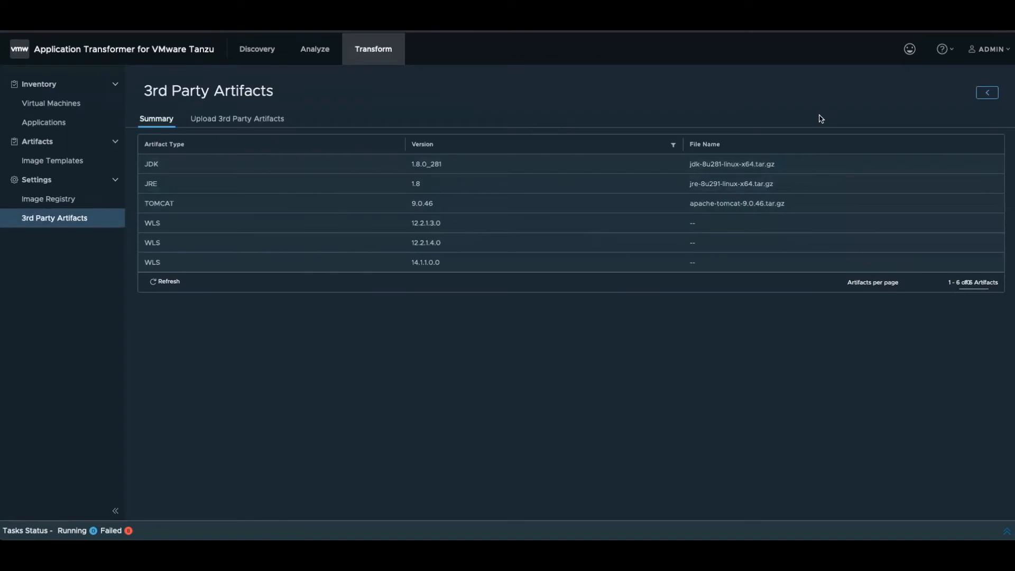
click(270, 120)
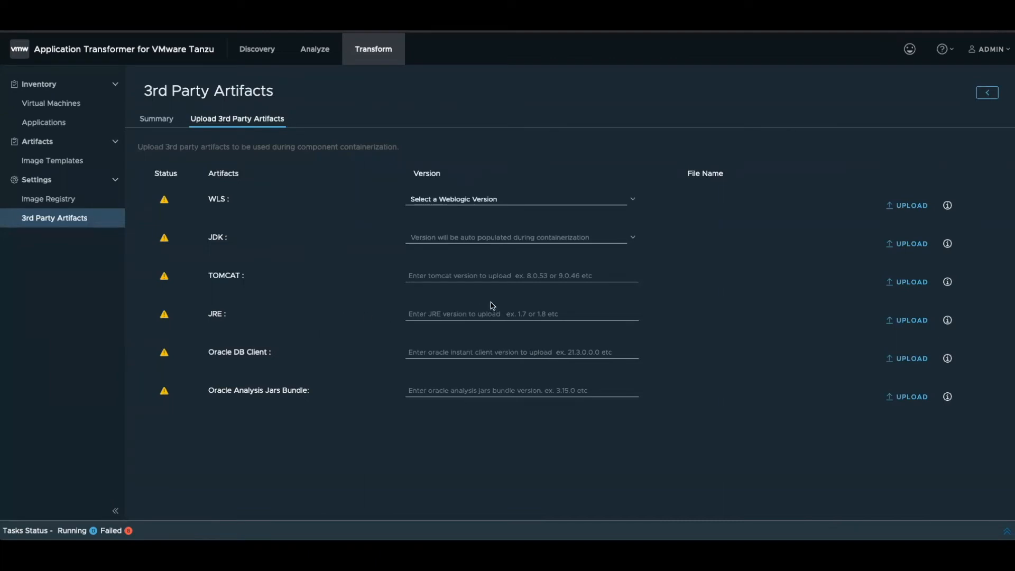
- Check the allowed file types for the JDK and WLS artifacts and the WebLogic version choices, and try a WLS upload without a version
click(949, 249)
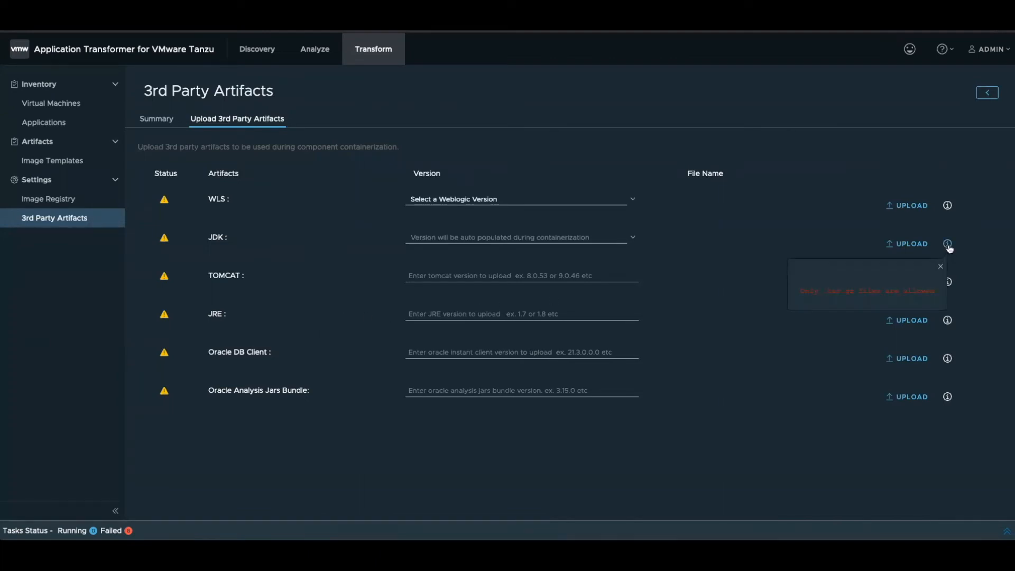
click(948, 206)
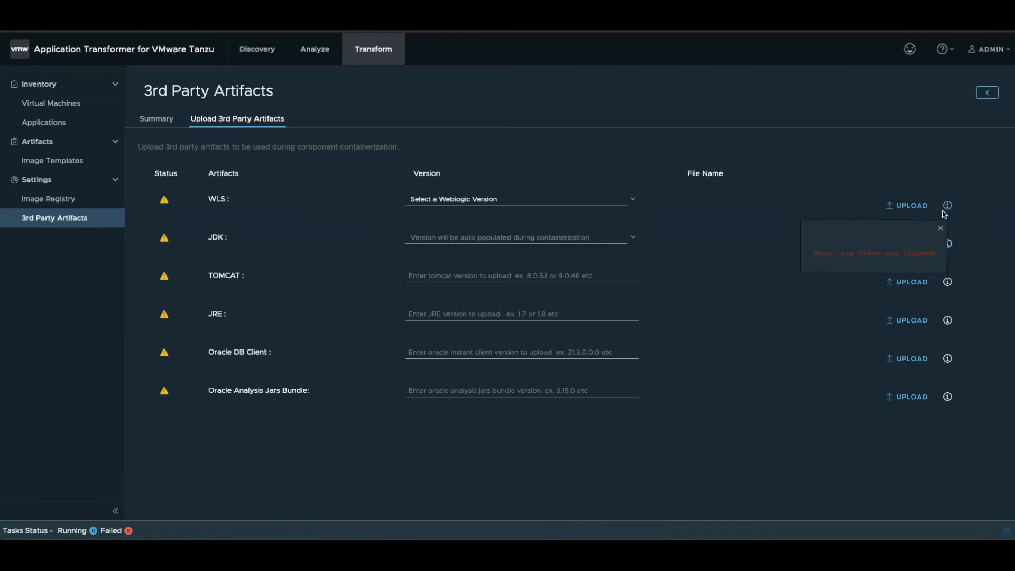
click(700, 250)
click(585, 203)
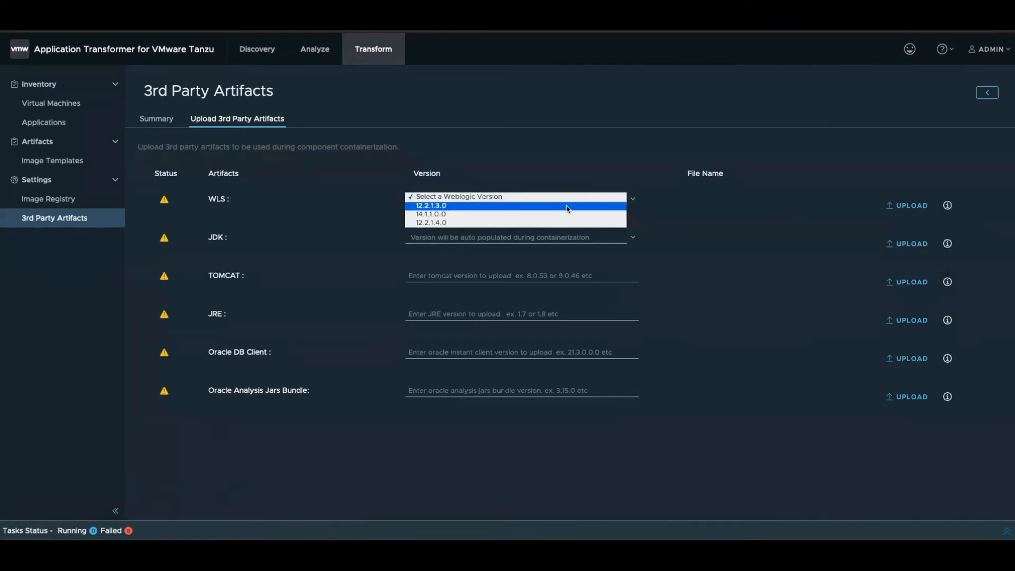
click(710, 253)
click(903, 211)
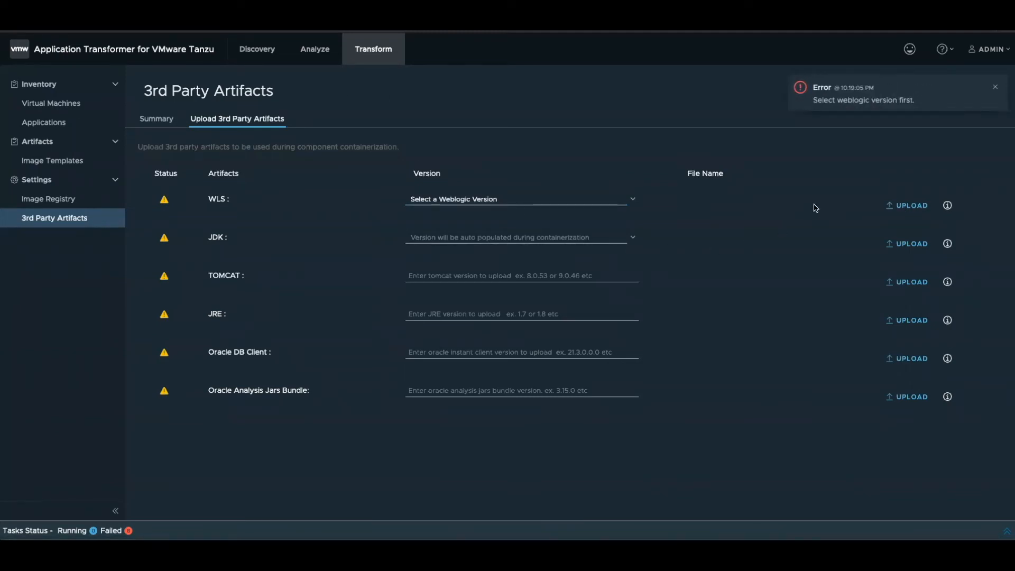
- Reopen the Tomcat containerization wizard for App-appt-a23fc and continue with the Tomcat 9.0.46 and JRE-1.8 artifacts
click(72, 122)
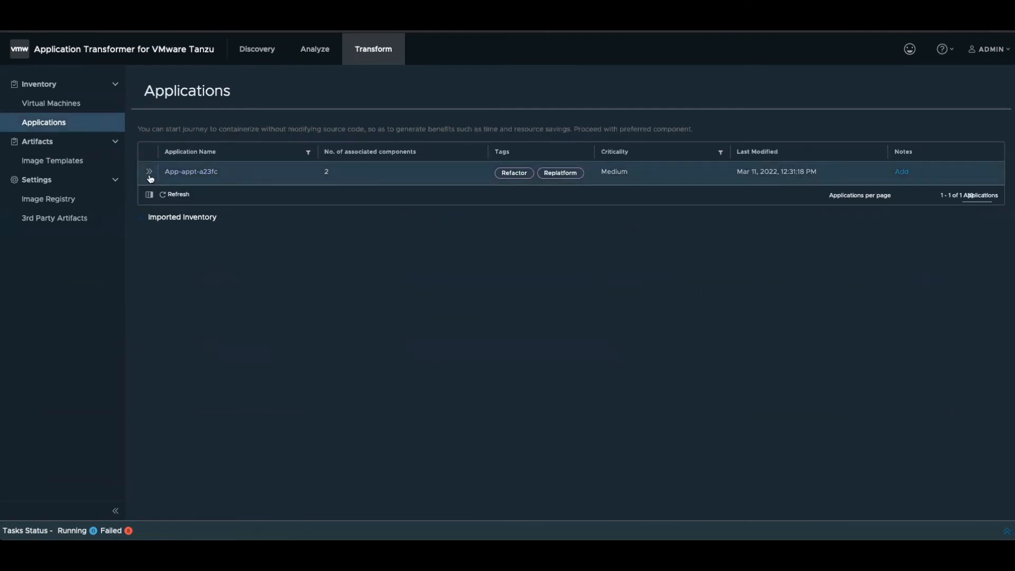
click(150, 173)
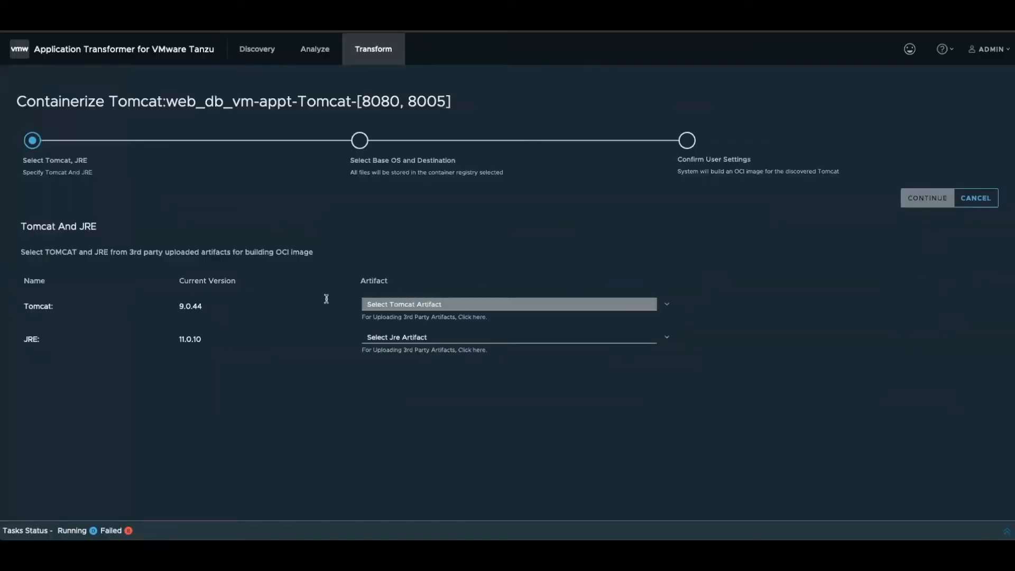
click(443, 311)
click(443, 312)
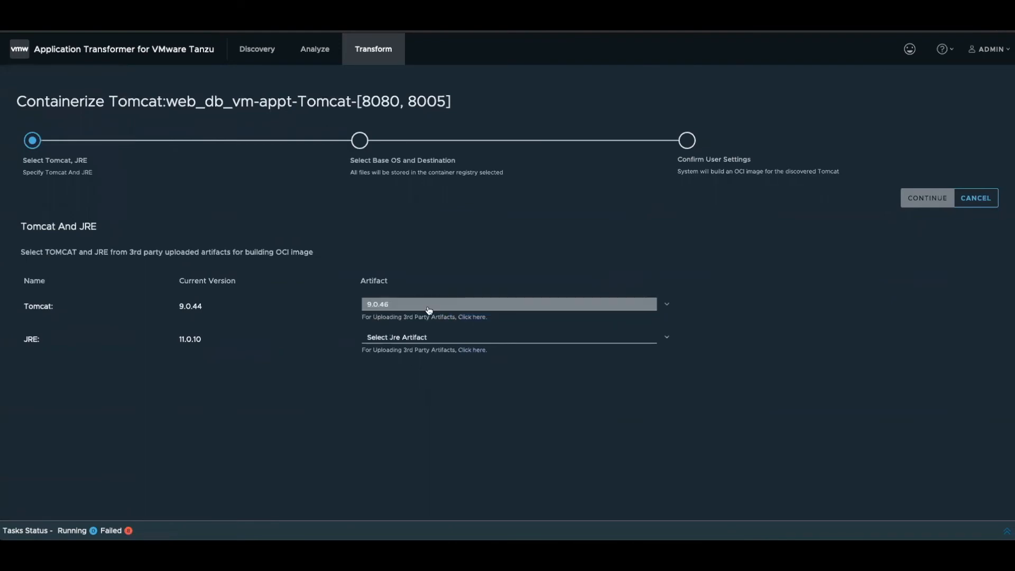
click(399, 341)
click(414, 341)
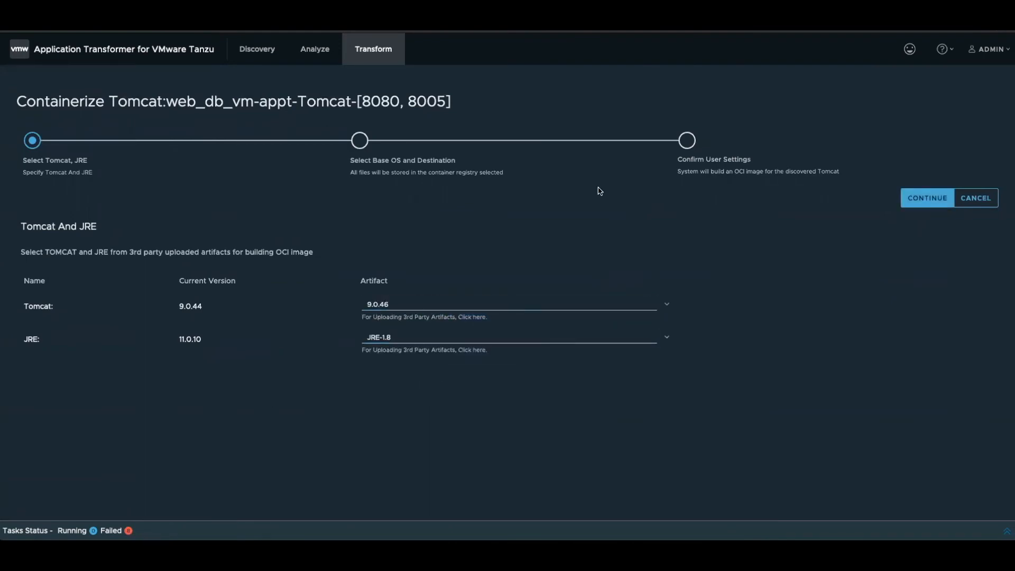
click(921, 202)
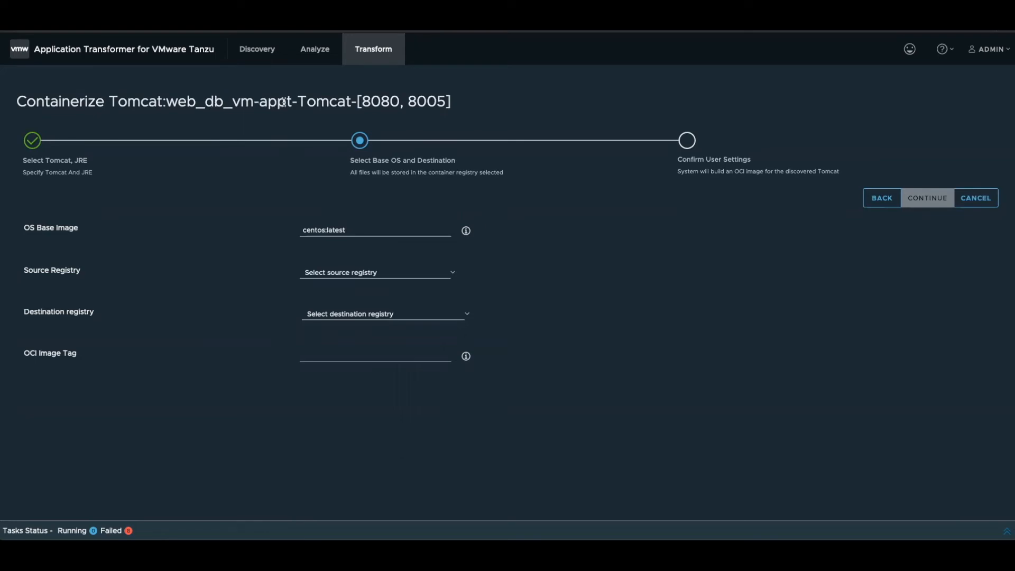
- Change the OS base image to tomcat:latest
click(354, 228)
drag(325, 230, 273, 230)
key(BackSpace)
text(tomcat)
- Choose dockerhub as both the source registry and the destination registry
click(346, 272)
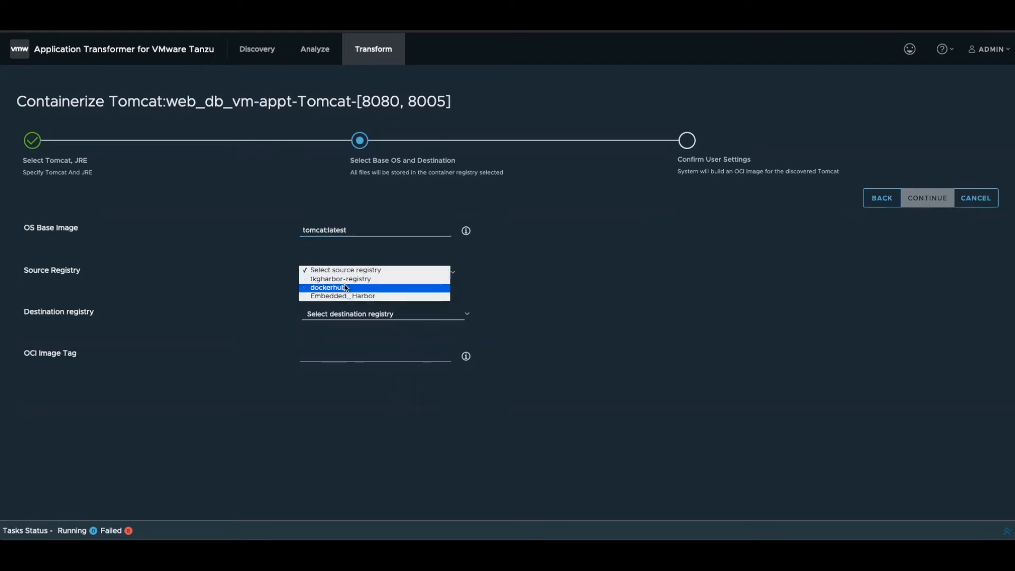
click(345, 284)
drag(42, 270, 84, 271)
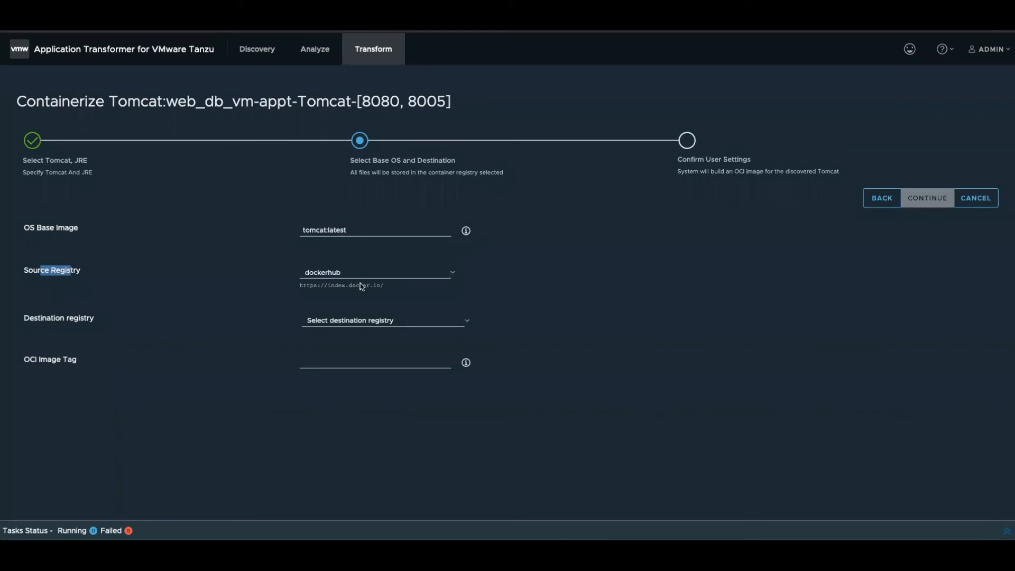
click(352, 326)
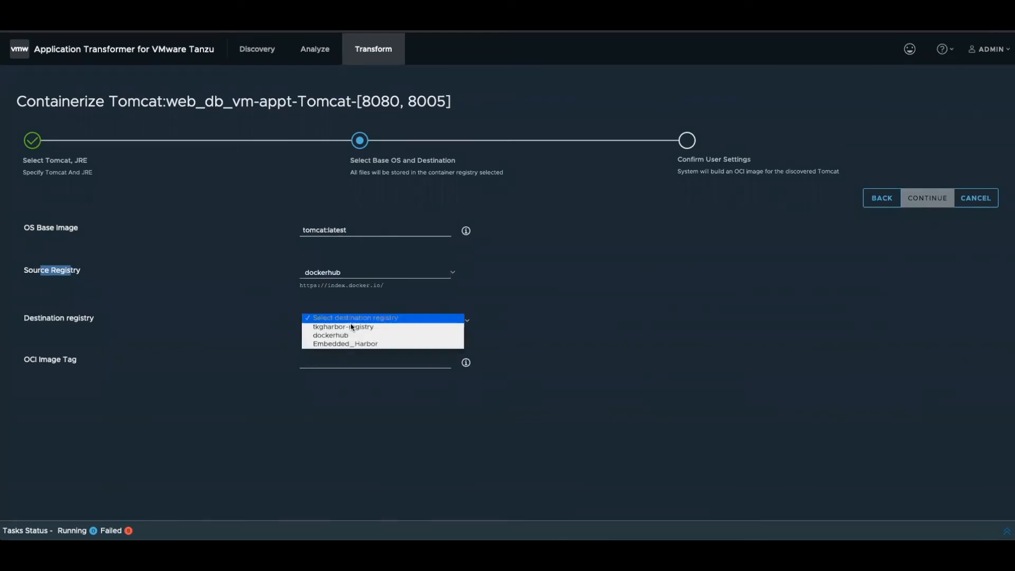
click(351, 336)
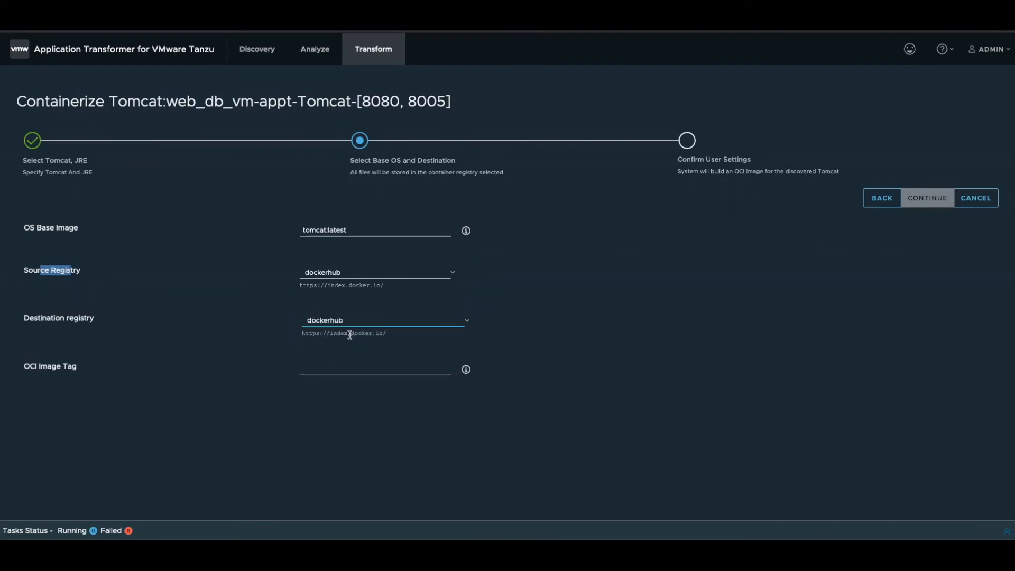
- Tag the OCI image with the registry account name followed by /apache:latest, and confirm the settings to start the Tomcat containerization
click(340, 368)
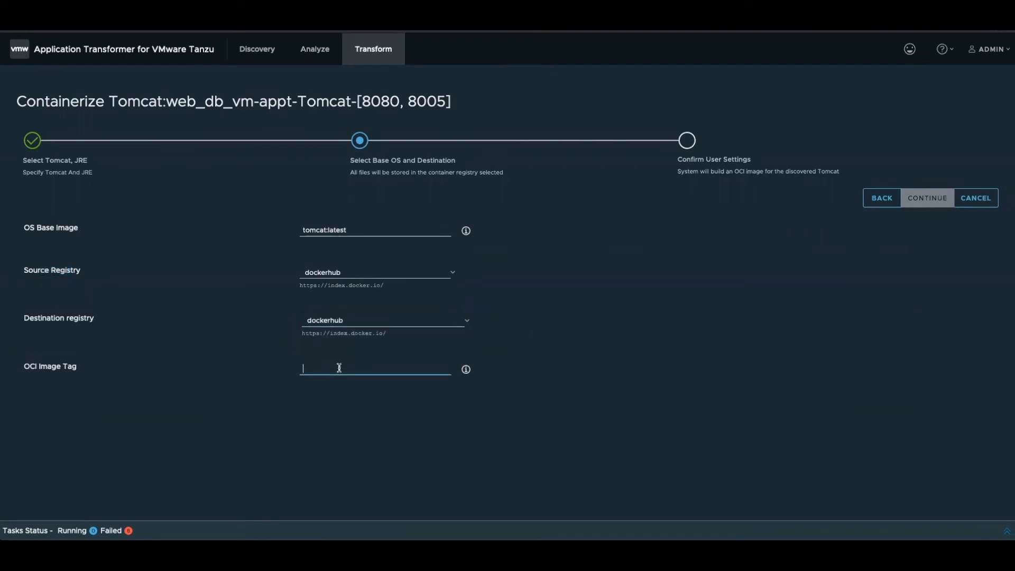
text(dinesh)
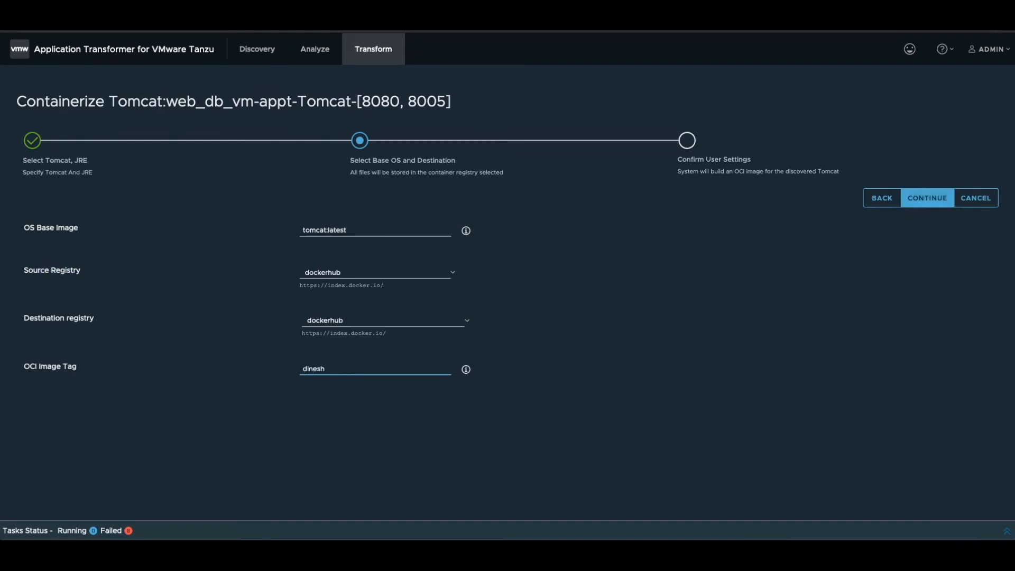
text(tripathi30/apache:latest)
click(940, 200)
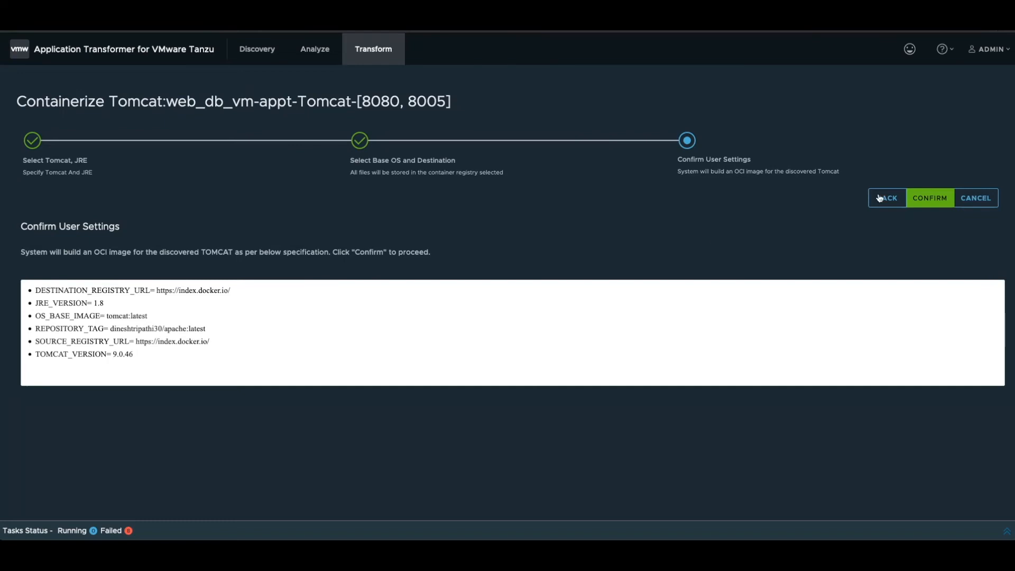
click(924, 199)
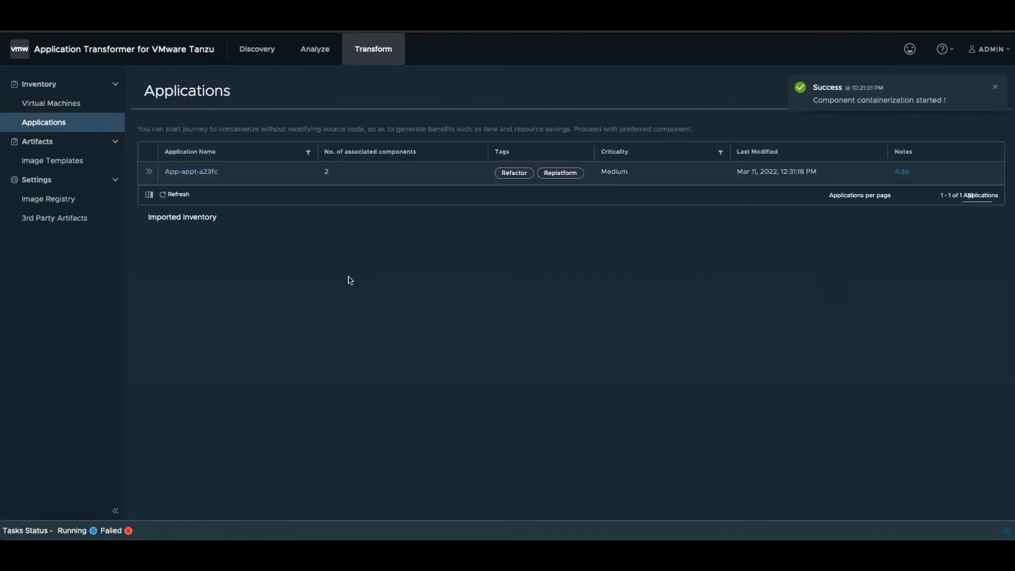
- Open the Build Image task for web_db_vm-appt-Tomcat-[8080, 8005] from the recent tasks and review its task events
click(92, 531)
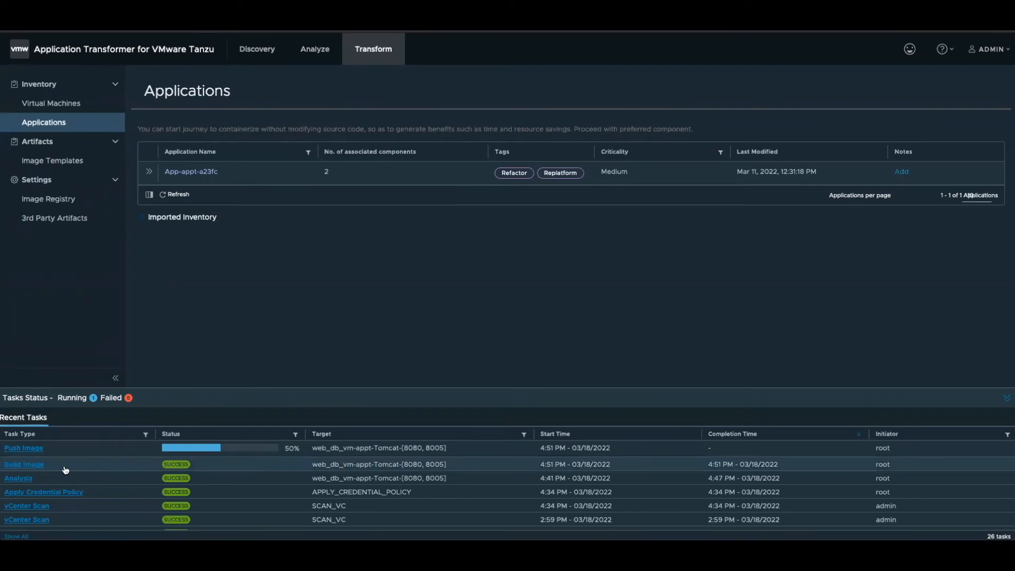
click(22, 465)
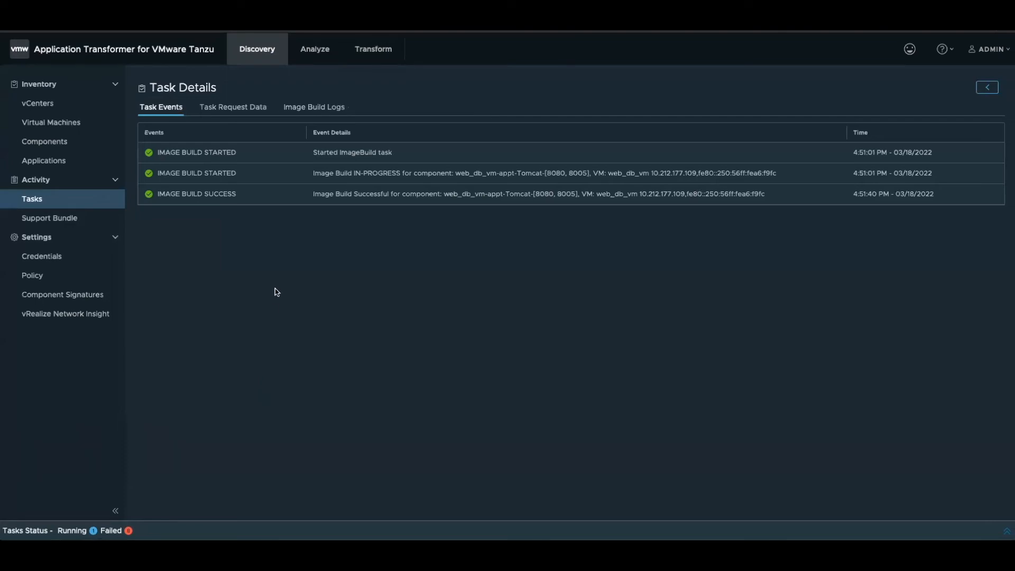
drag(336, 152, 406, 157)
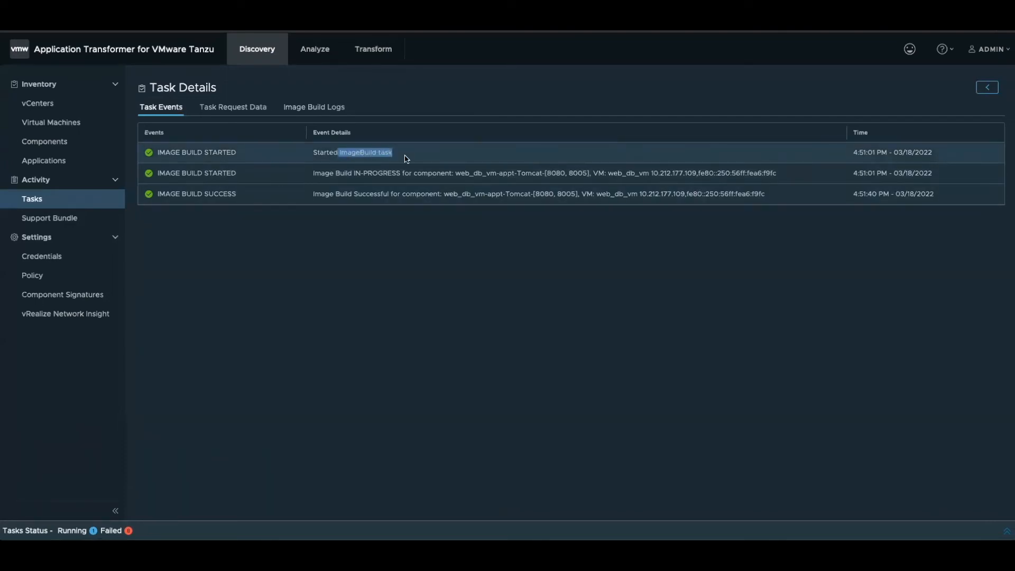
drag(347, 173, 416, 194)
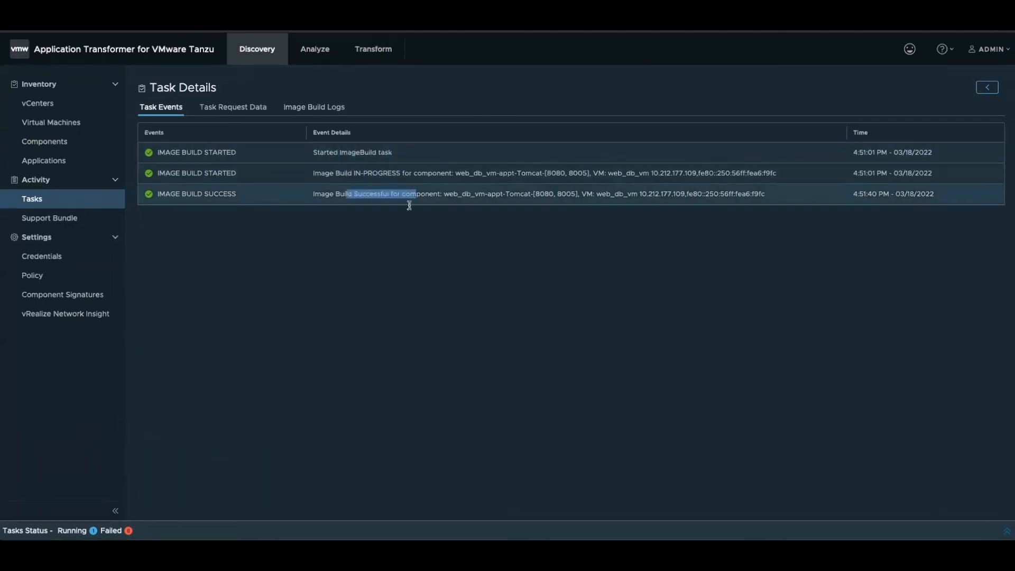
- Read through the image build logs of web_db_vm, from the first Docker build step to the final tagging
click(306, 109)
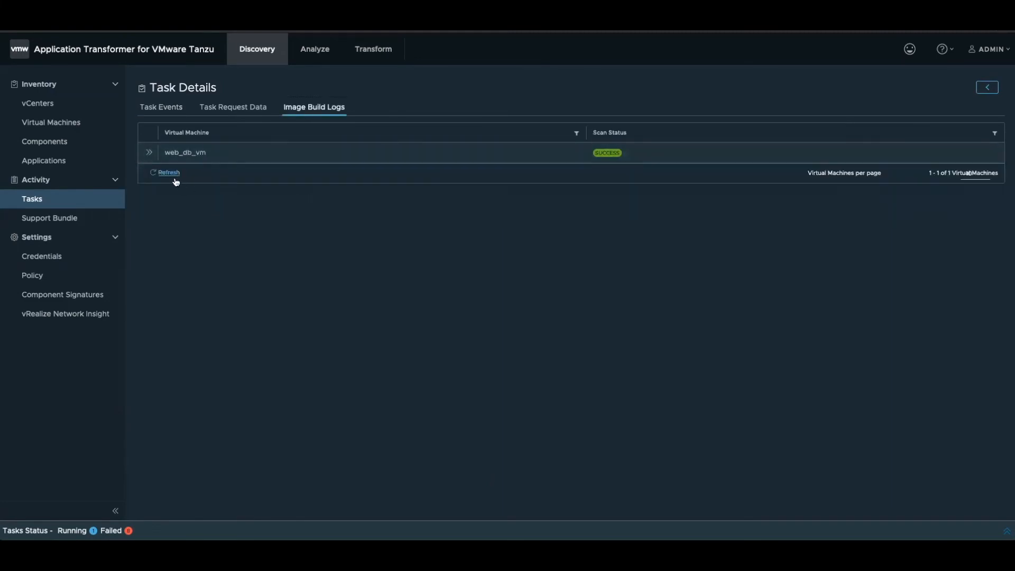
click(150, 153)
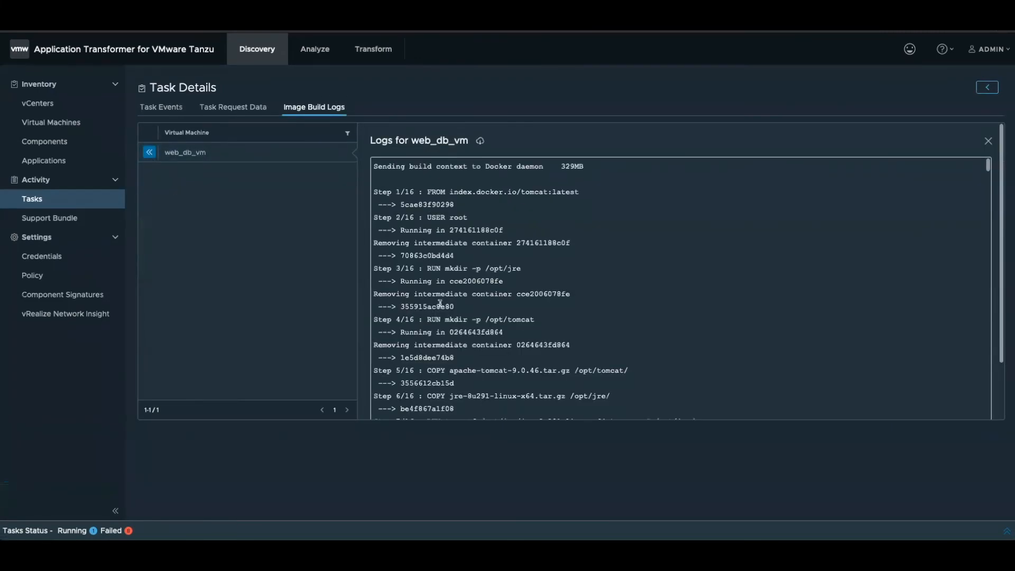
scroll(440, 305, down, 3)
scroll(440, 304, down, 1)
scroll(440, 305, up, 2)
scroll(441, 306, down, 3)
scroll(440, 307, down, 10)
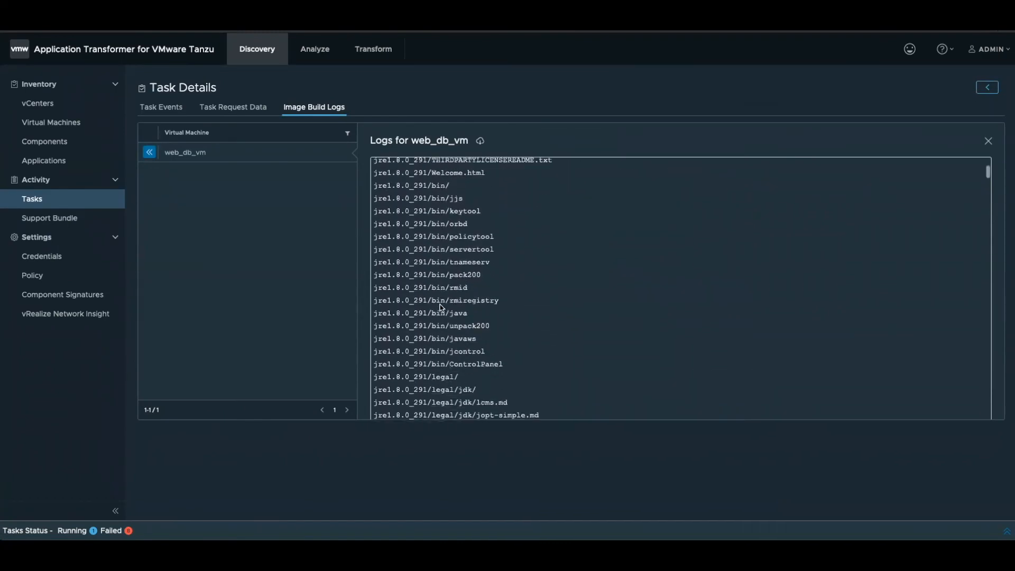
scroll(440, 307, down, 15)
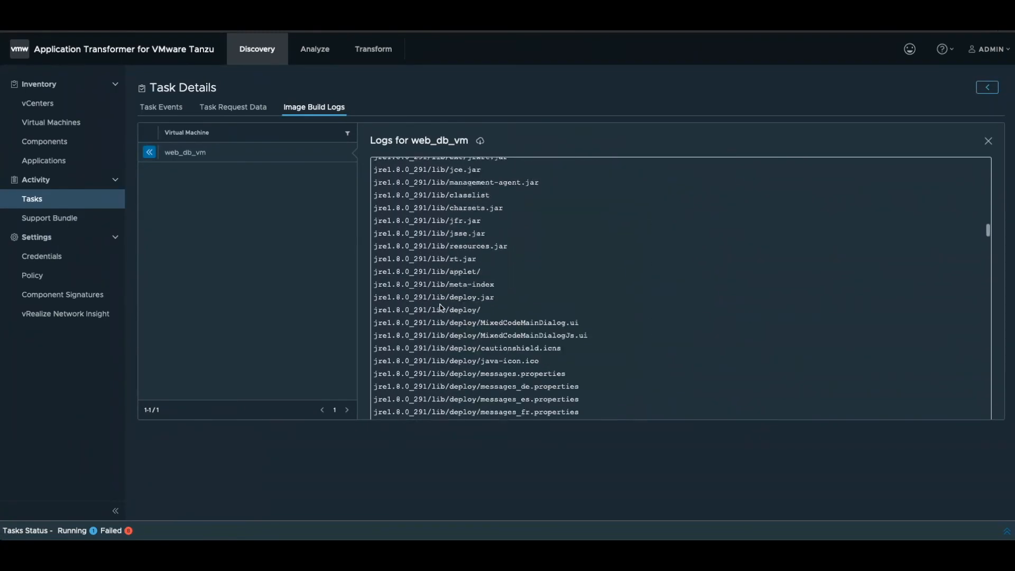
scroll(440, 304, down, 20)
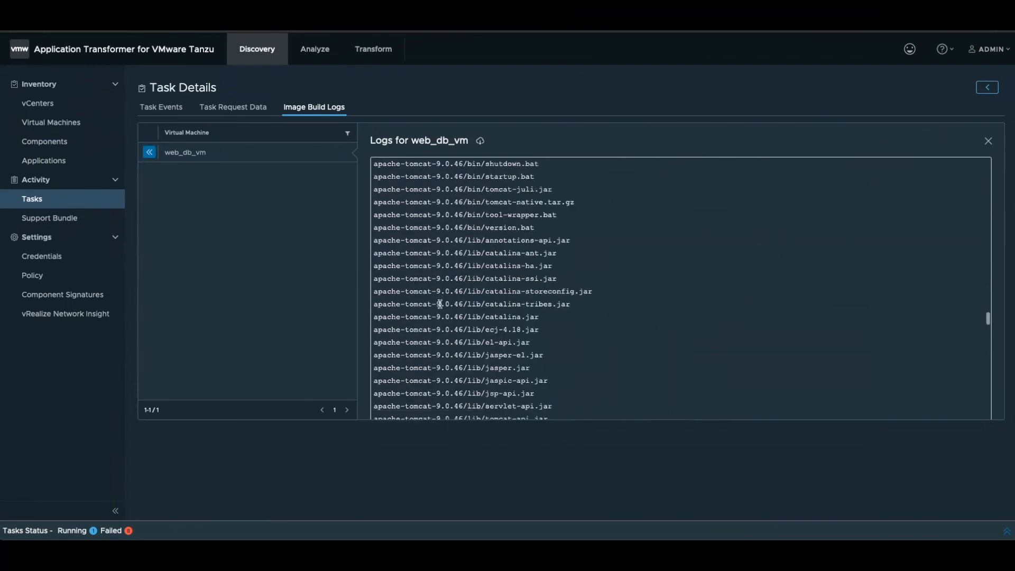
scroll(440, 305, down, 20)
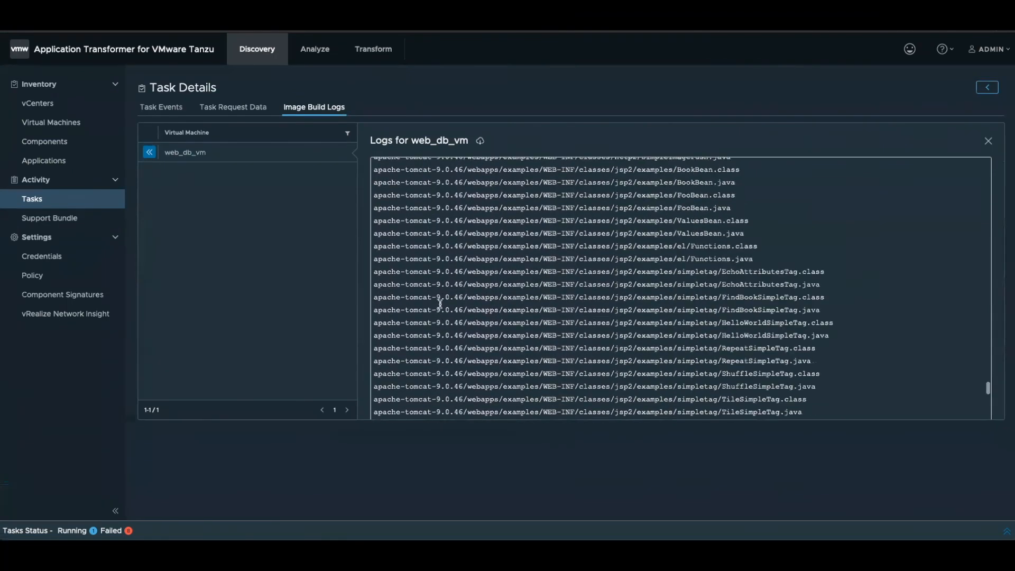
scroll(441, 305, down, 20)
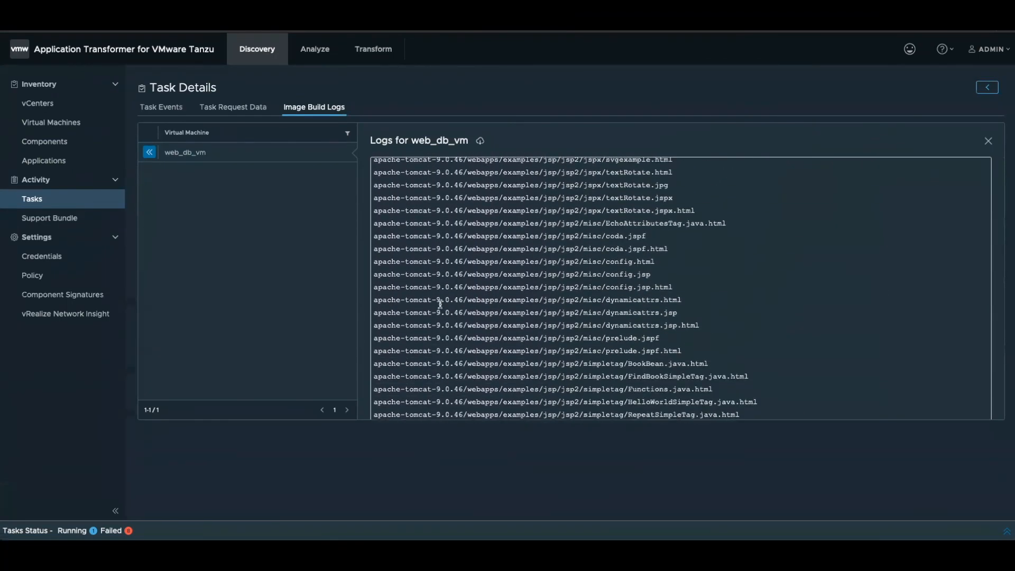
scroll(440, 305, down, 15)
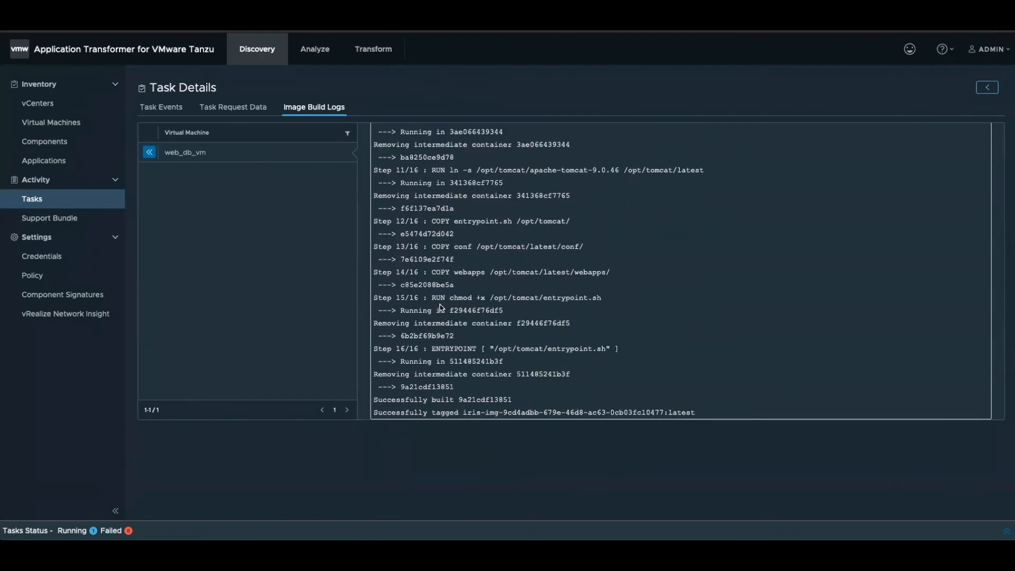
scroll(476, 344, up, 1)
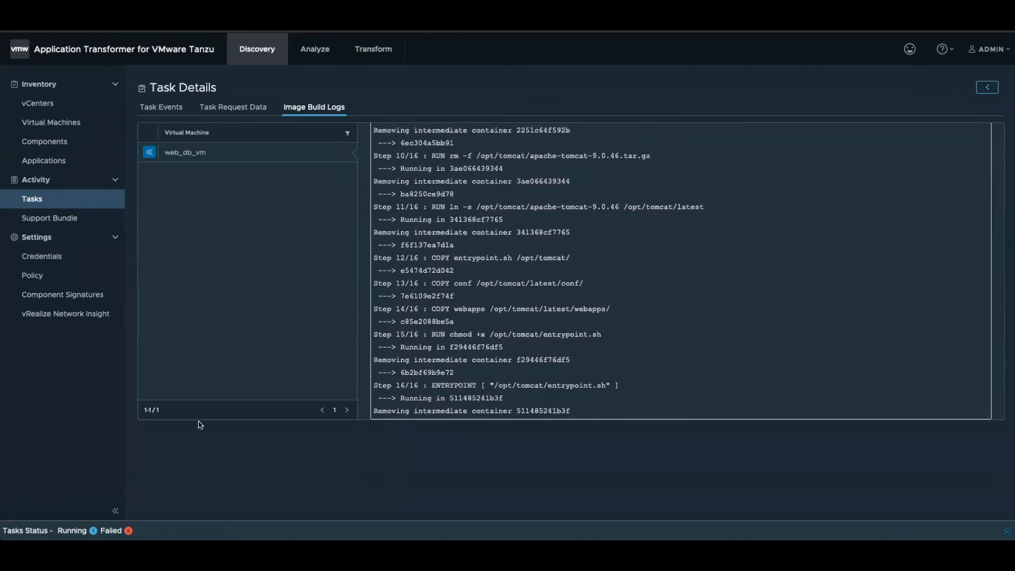
- Check the recent tasks, and return to the transformable applications to inspect the OCI image and image artifacts of App-appt-a23fc's Tomcat component
click(73, 531)
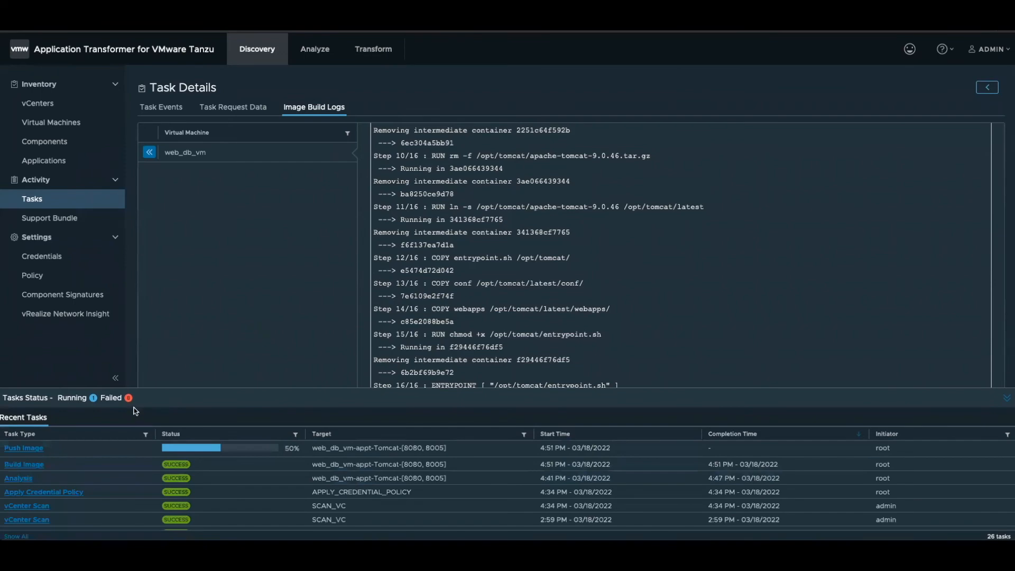
click(381, 53)
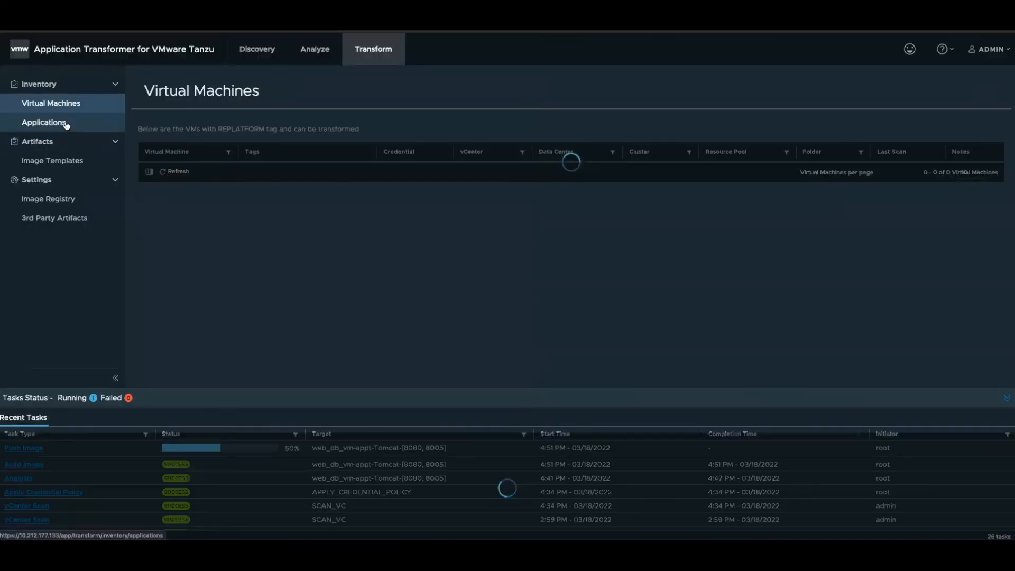
click(44, 122)
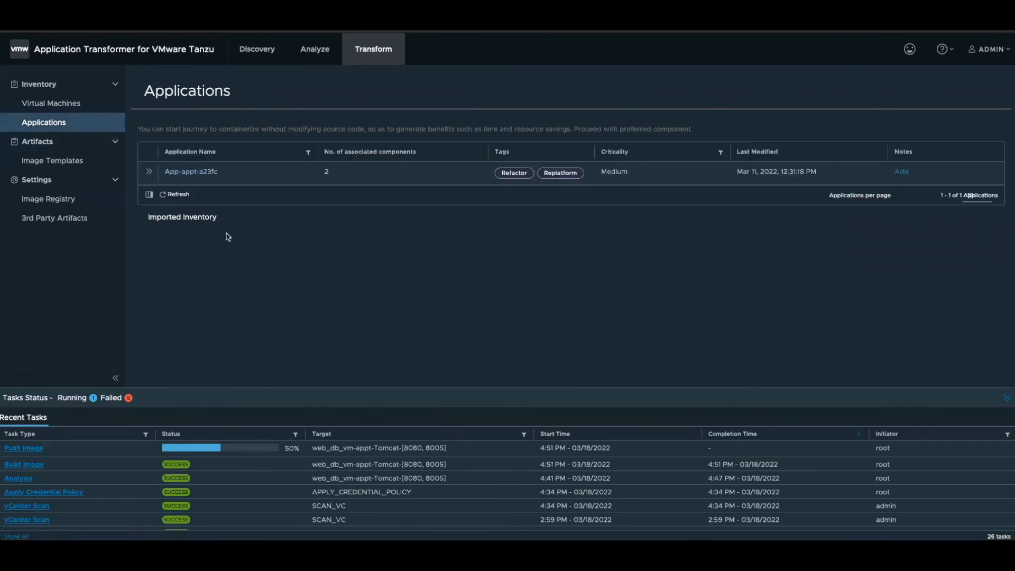
click(150, 171)
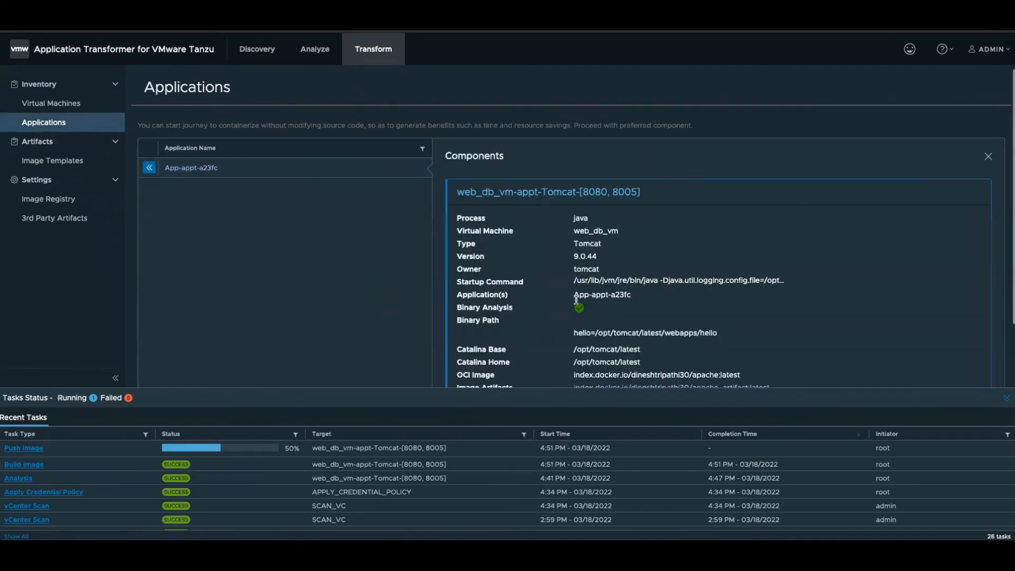
scroll(577, 301, down, 2)
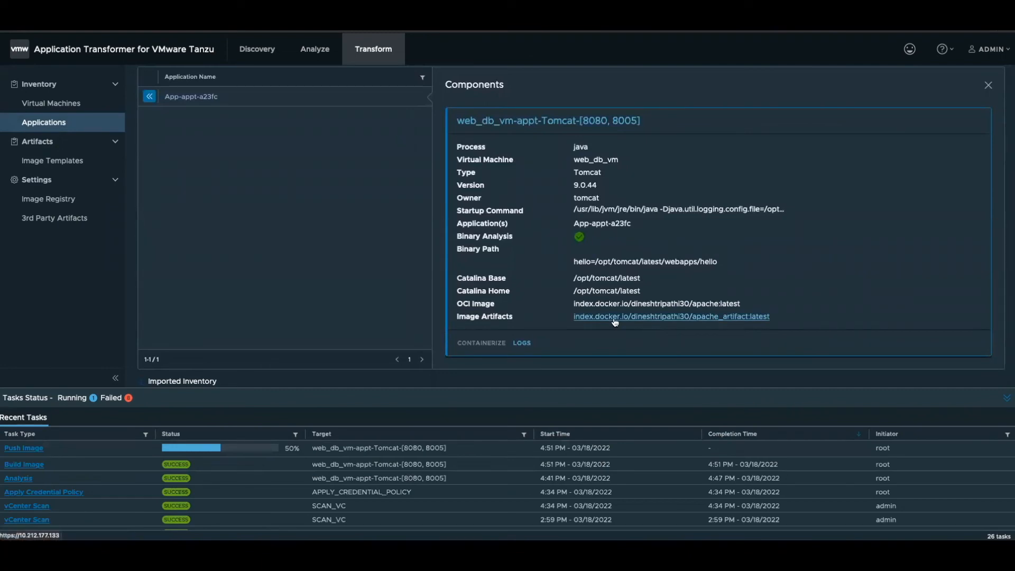
- Highlight the Tomcat component's OCI image entry and Image Artifacts label, and open the image artifacts link to get the files
drag(497, 304, 454, 303)
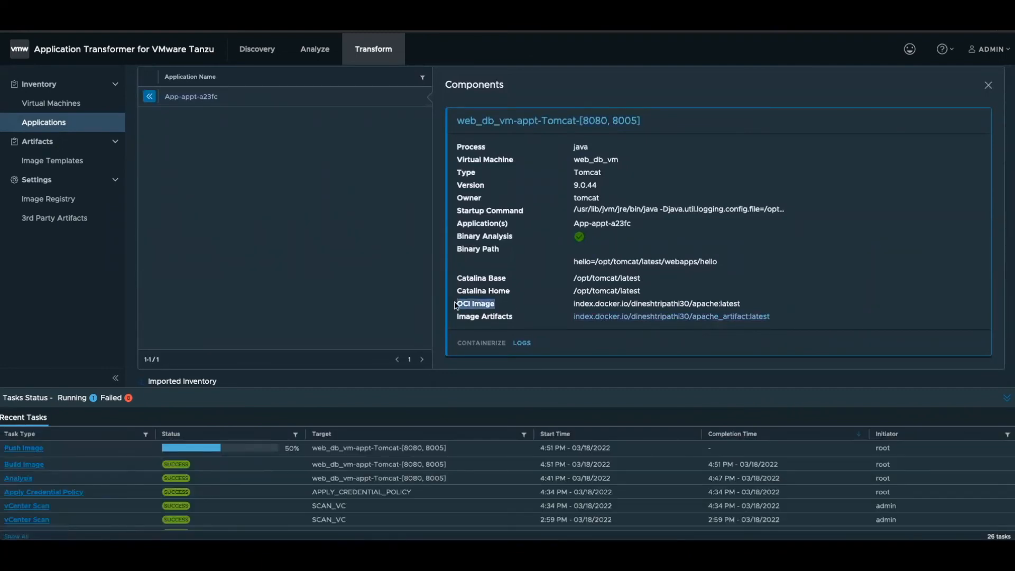
drag(573, 305, 755, 308)
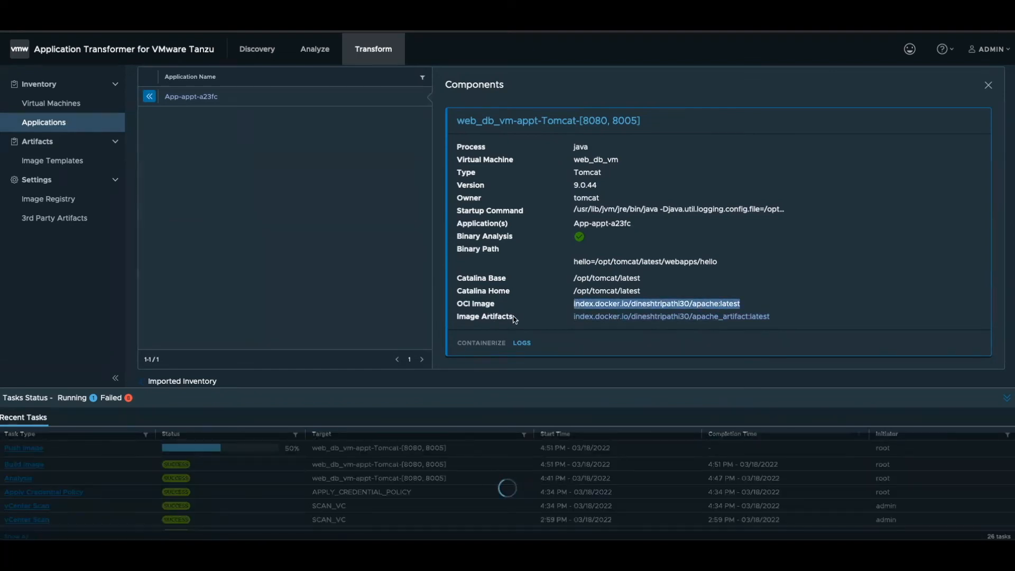
drag(513, 317, 456, 316)
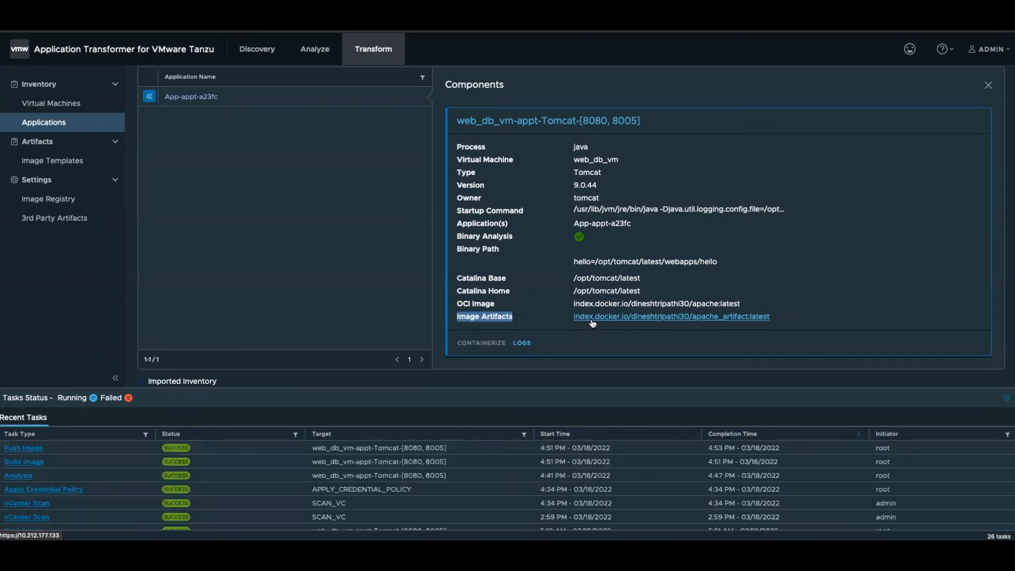
click(592, 317)
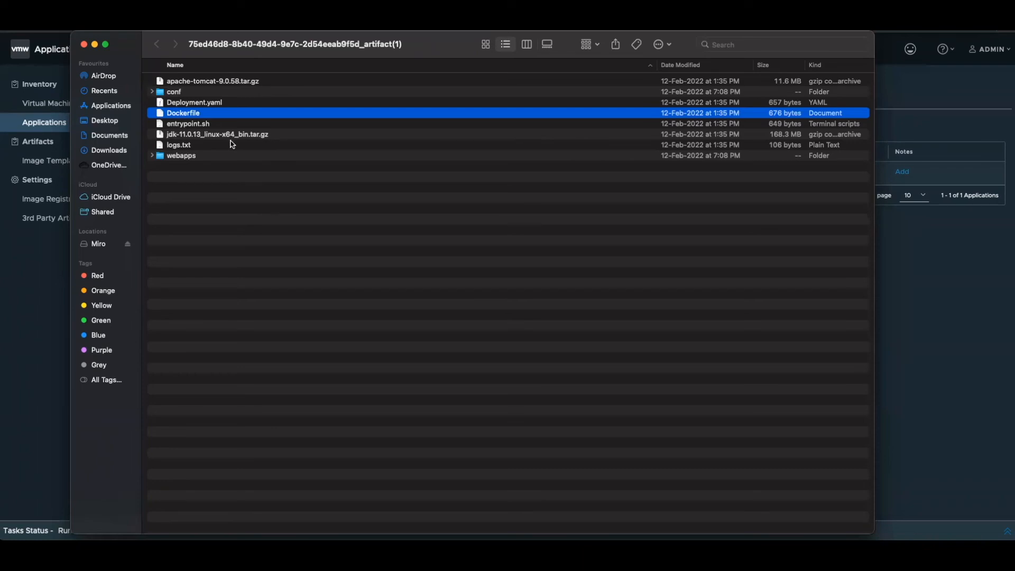
- Open Deployment.yaml from the artifact folder in TextEdit, enlarge the window and its text, and review the deployment specification
click(189, 105)
right_click(189, 104)
mouse_move(233, 122)
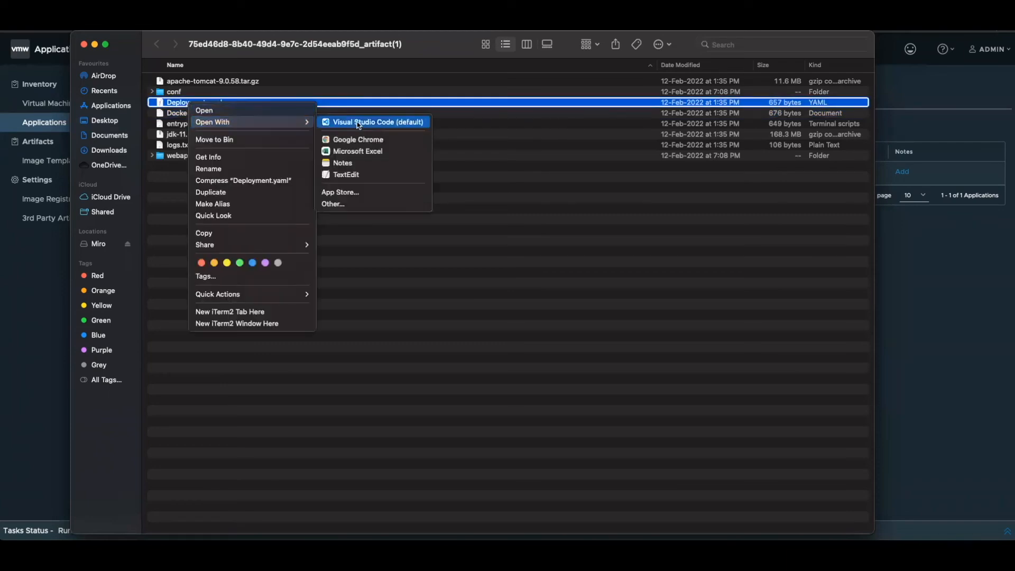
click(352, 175)
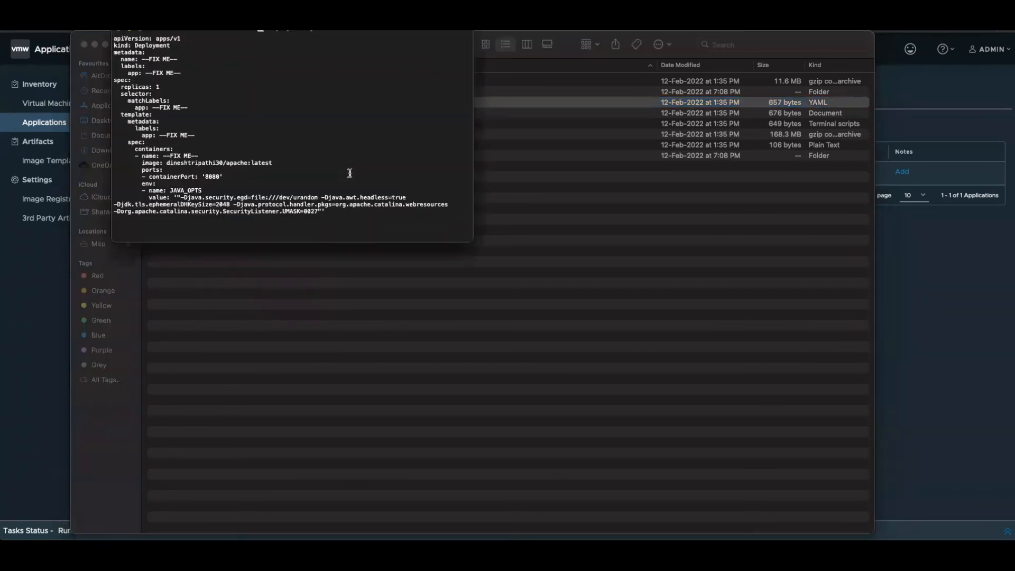
drag(470, 240, 637, 428)
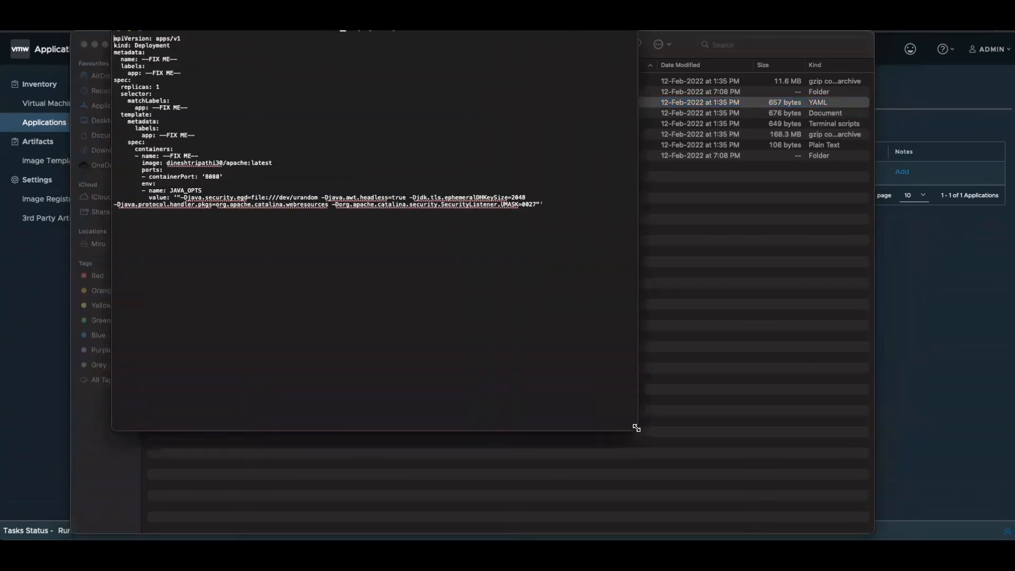
scroll(361, 166, up, 5)
scroll(361, 166, left, 4)
scroll(361, 166, up, 5)
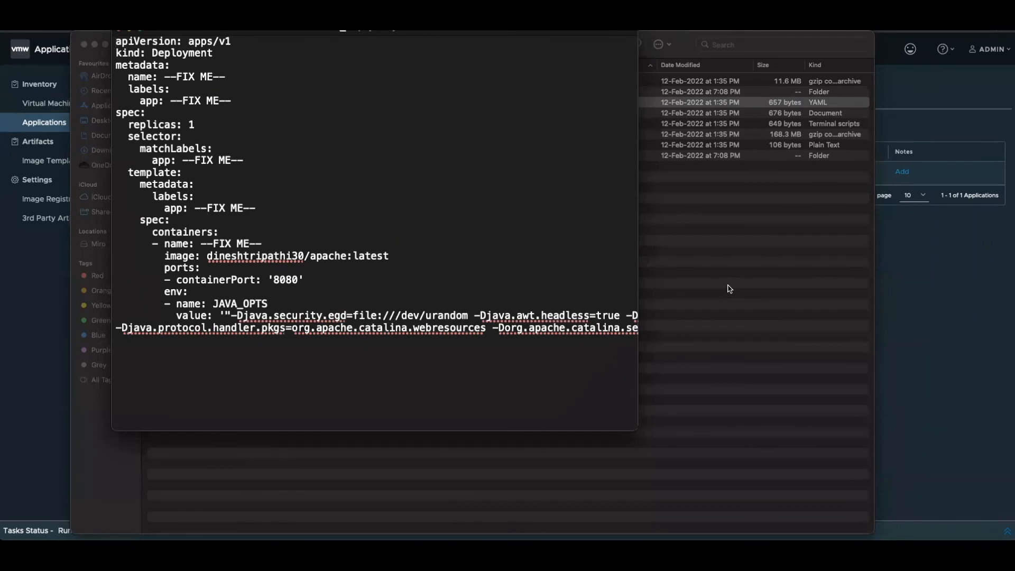
key(space)
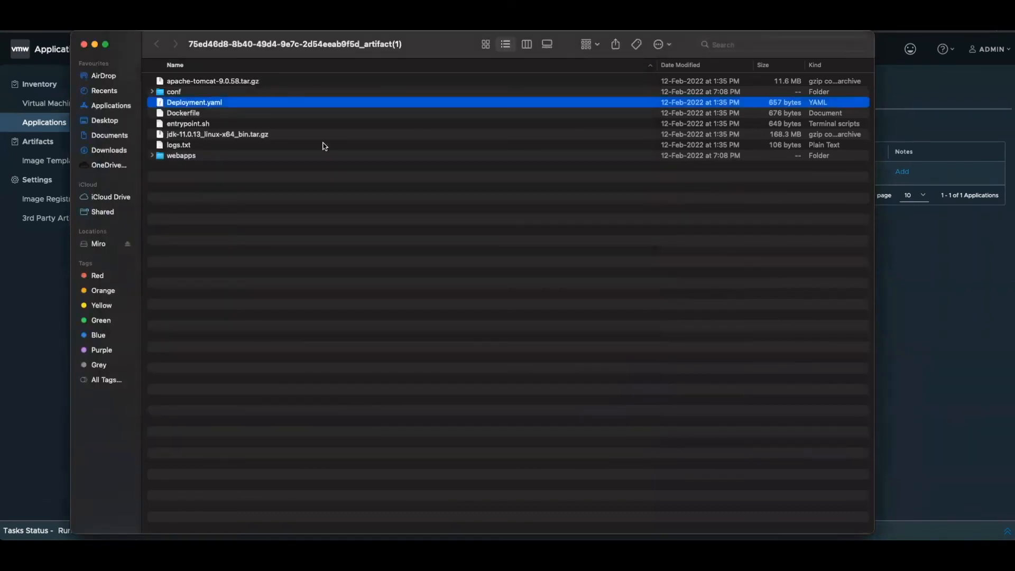
- Open the Dockerfile from the artifact folder in TextEdit, read its build instructions, and close both open files
click(192, 114)
right_click(192, 114)
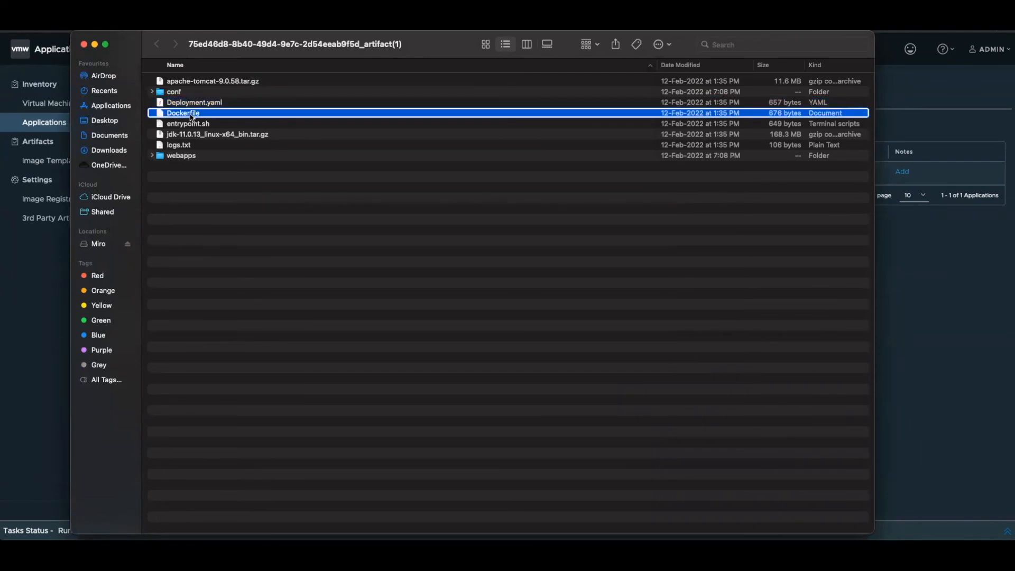
mouse_move(228, 139)
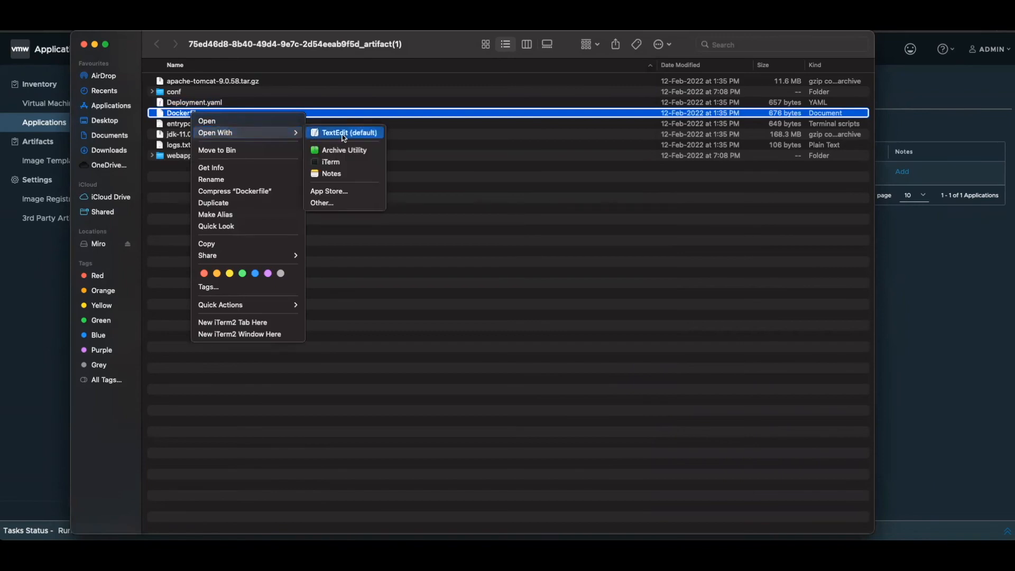
click(341, 134)
drag(487, 257, 735, 452)
scroll(527, 319, up, 4)
scroll(526, 319, up, 4)
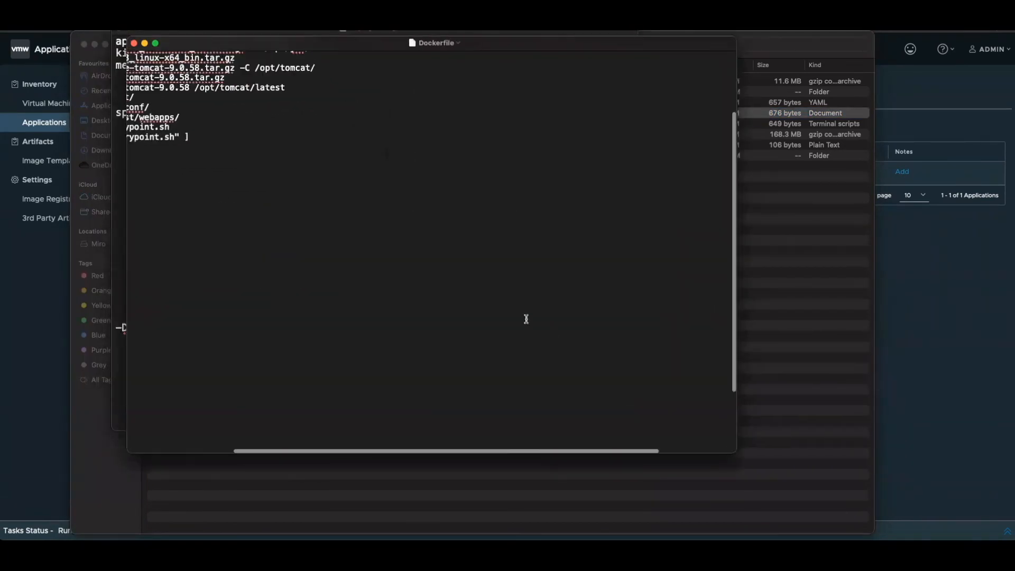
scroll(526, 319, left, 4)
scroll(526, 319, right, 1)
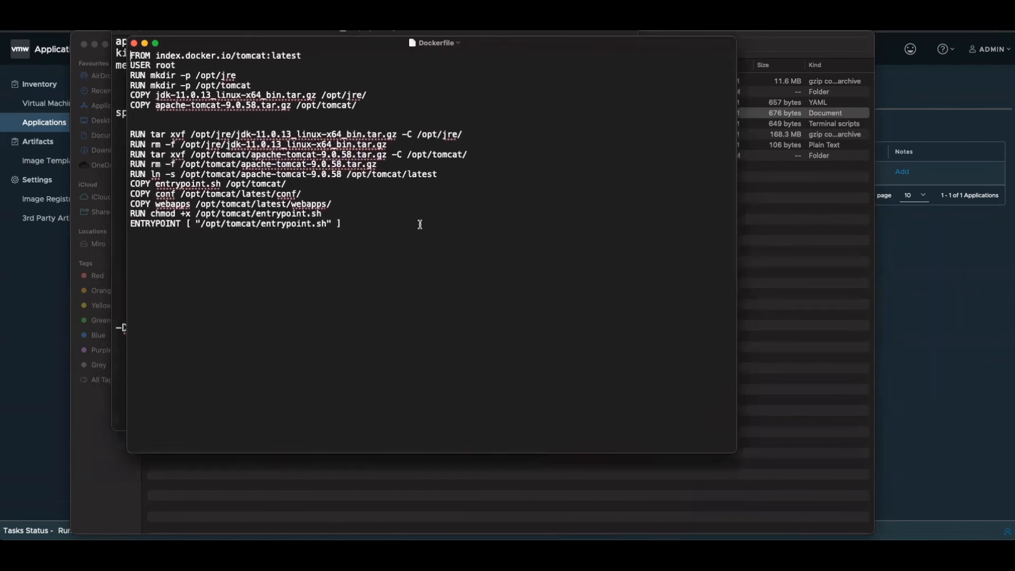
click(134, 44)
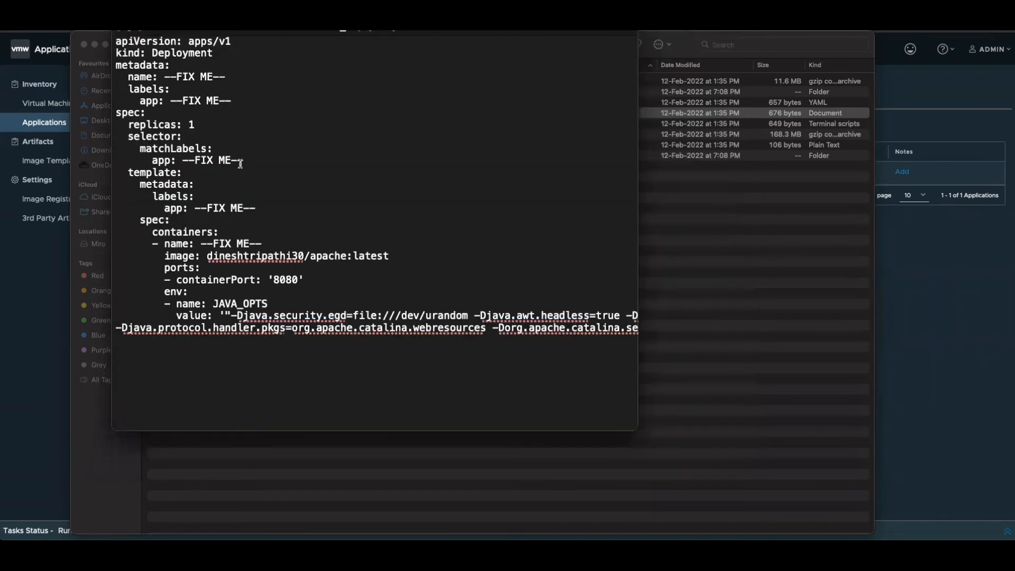
click(118, 36)
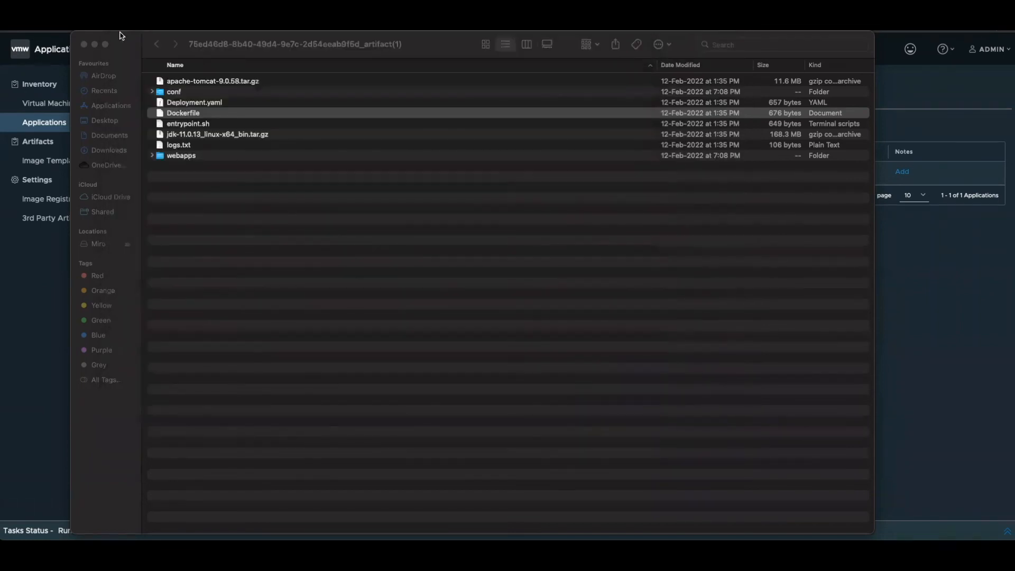
- Switch back to Application Transformer and revisit the Discovery vCenters page and the Transform area
click(948, 318)
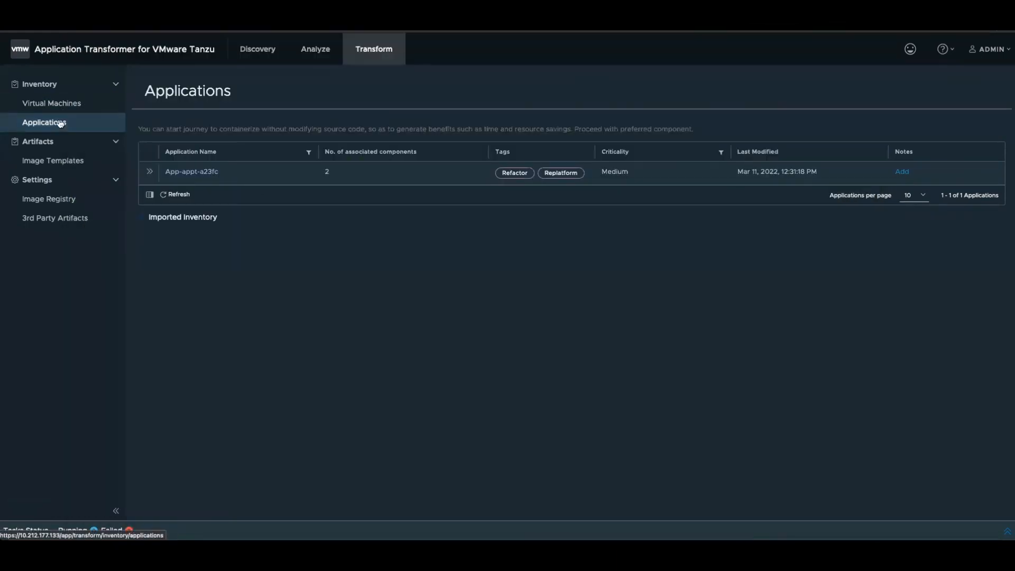
click(270, 50)
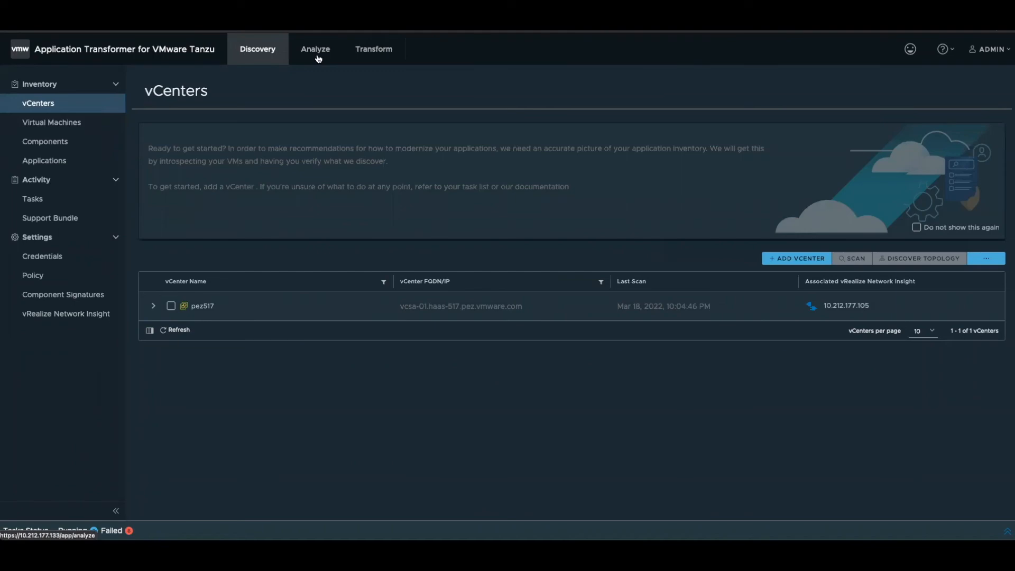
click(372, 56)
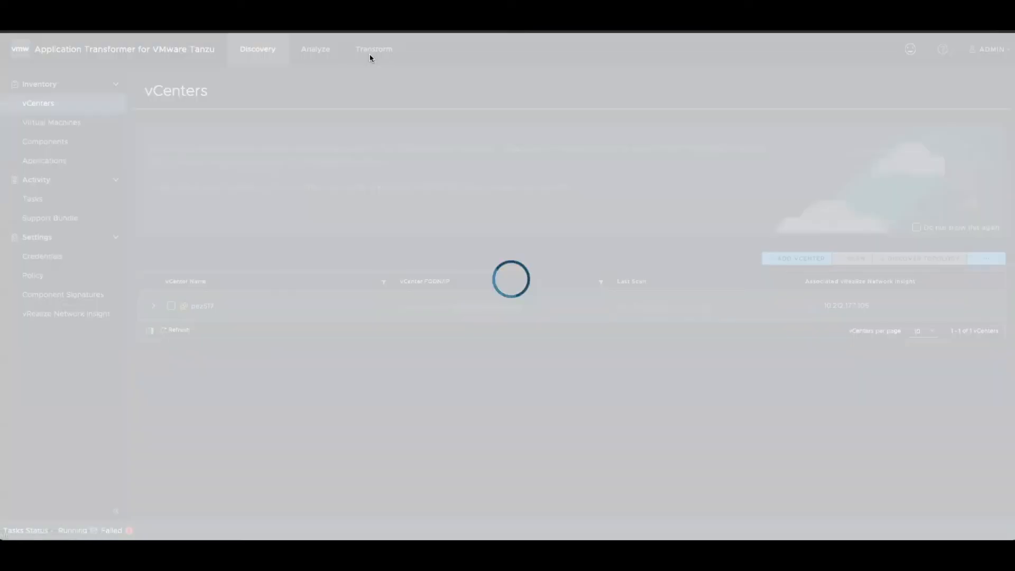
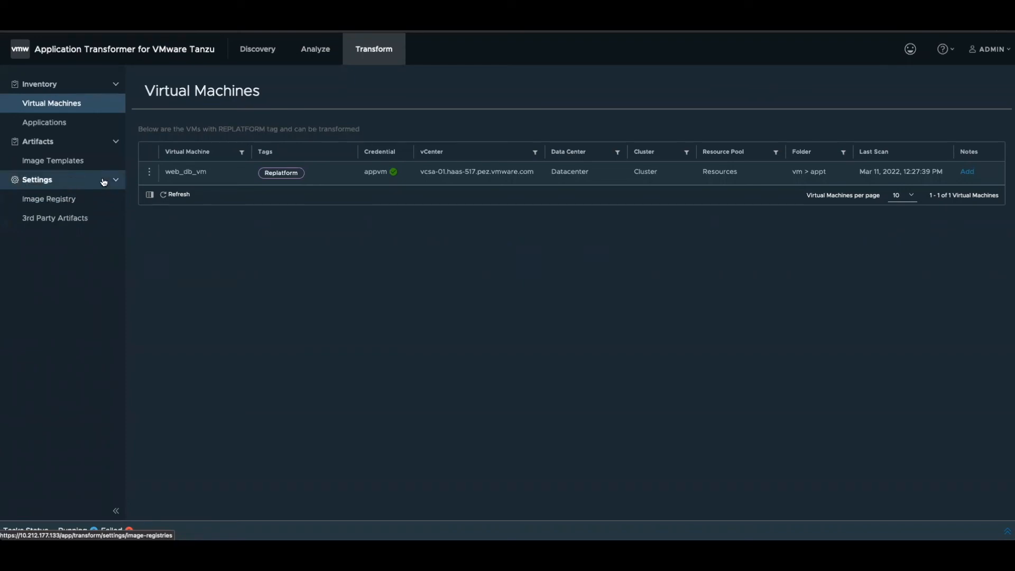
- Check the transform actions offered for web_db_vm, and review the virtual machines listed in the Discovery inventory
click(149, 173)
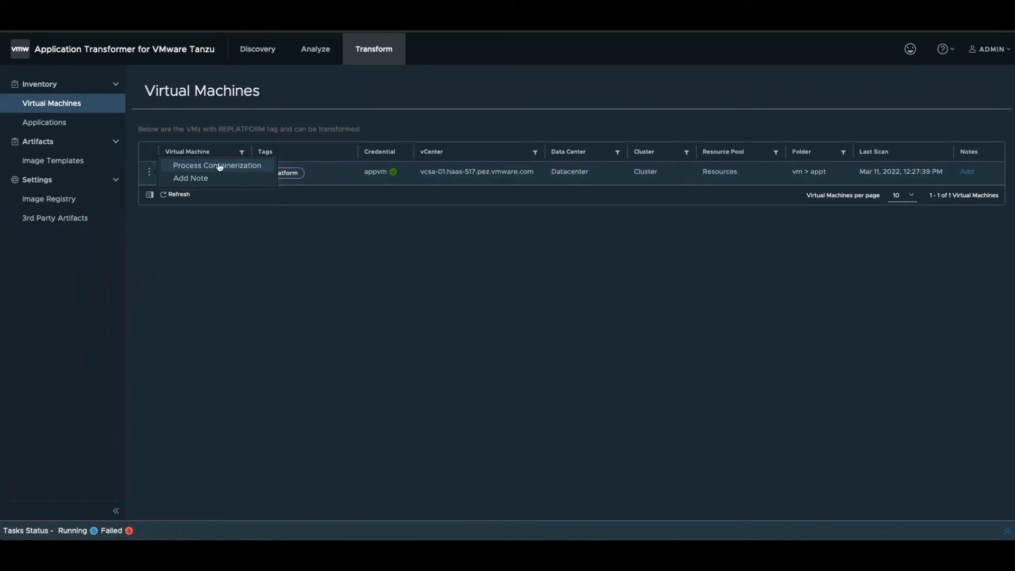
click(331, 249)
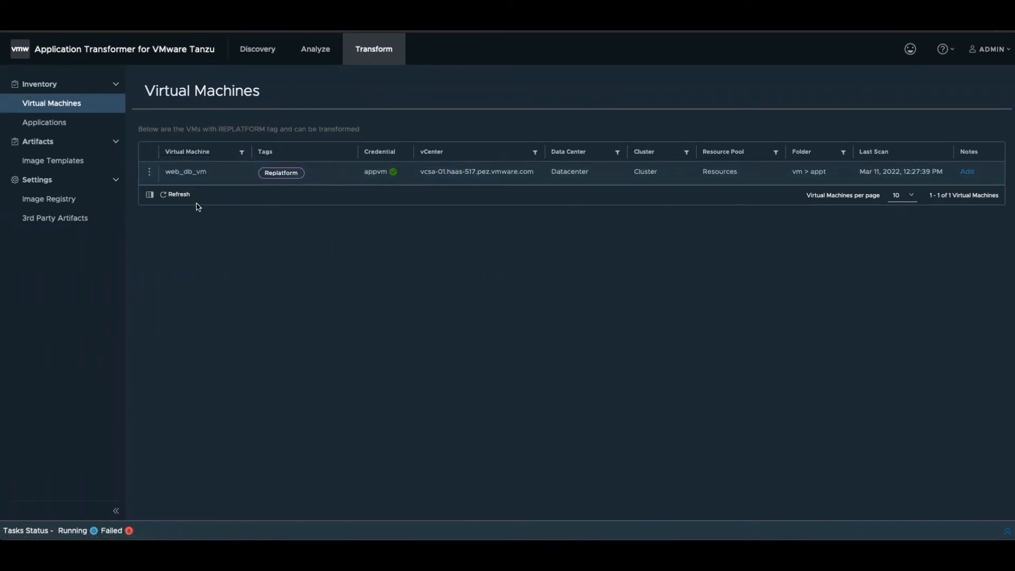
click(275, 48)
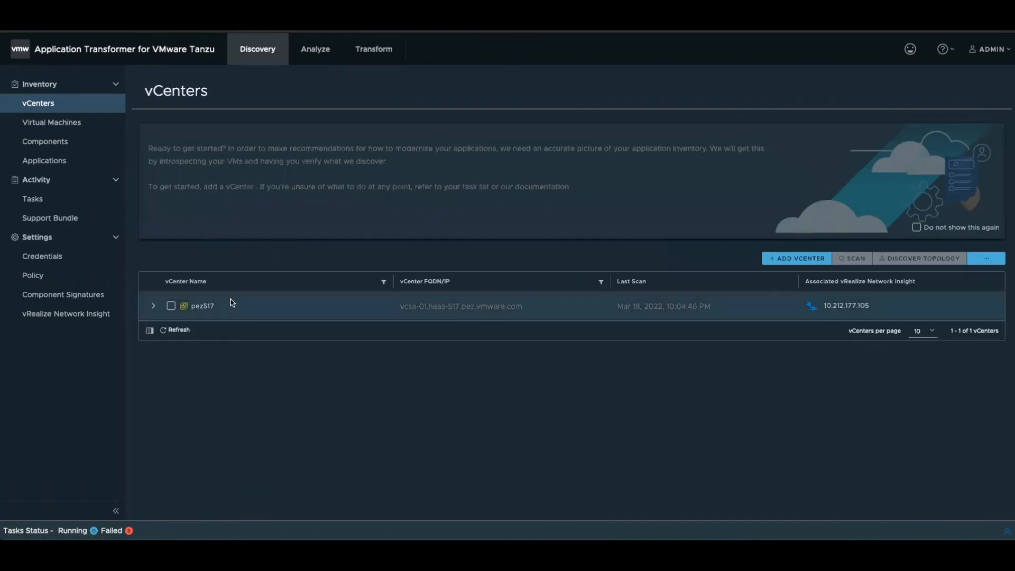
click(57, 124)
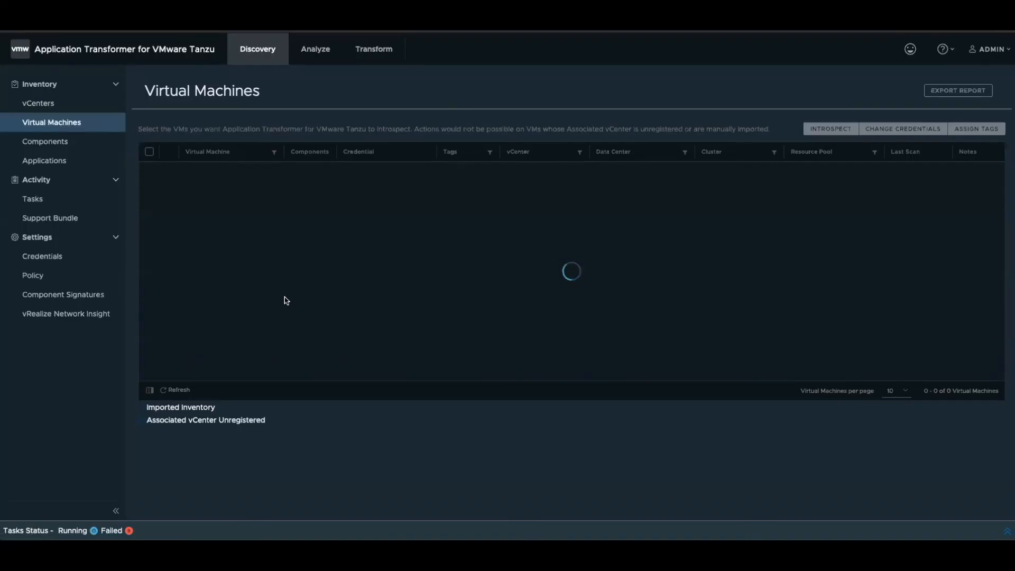
scroll(312, 299, down, 2)
scroll(312, 299, down, 2)
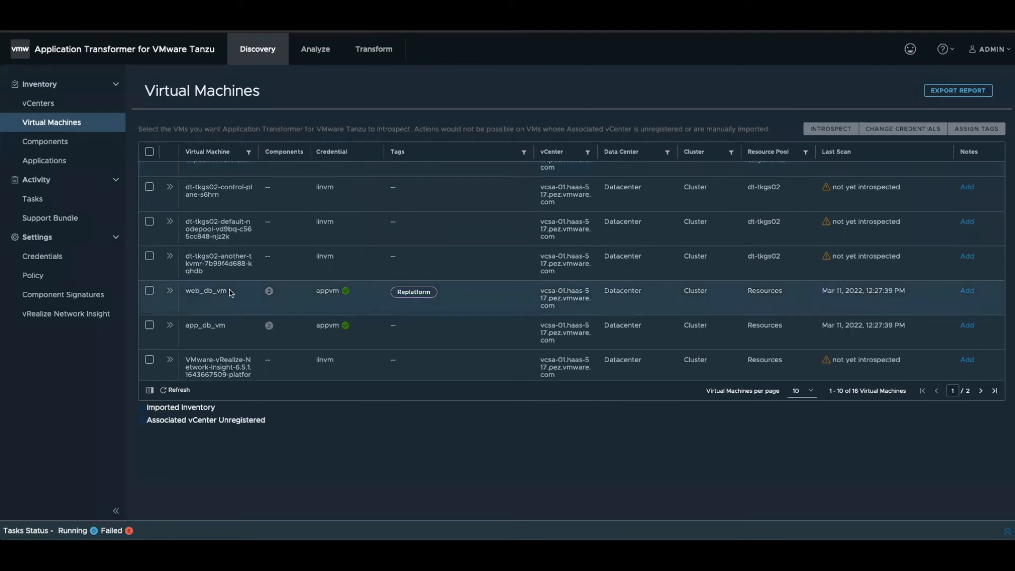
- Return to the Transform virtual machines and start Process Containerization for web_db_vm
click(383, 51)
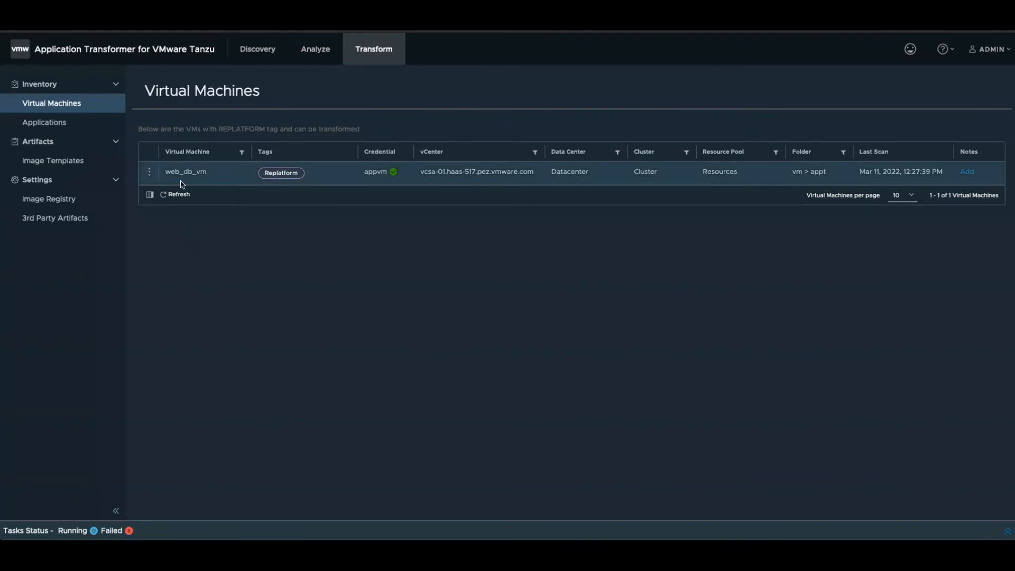
click(150, 174)
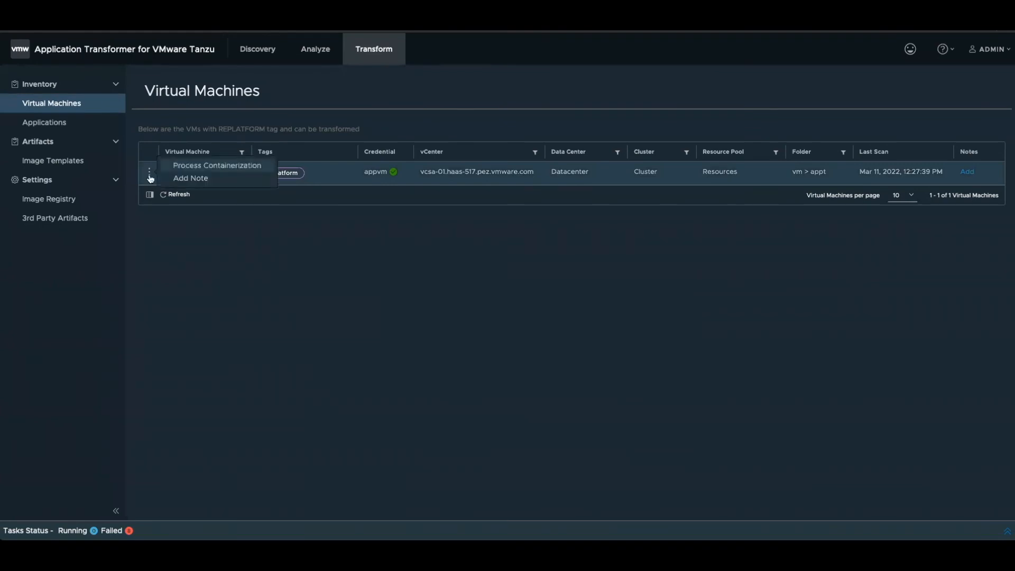
click(264, 246)
click(149, 172)
click(177, 165)
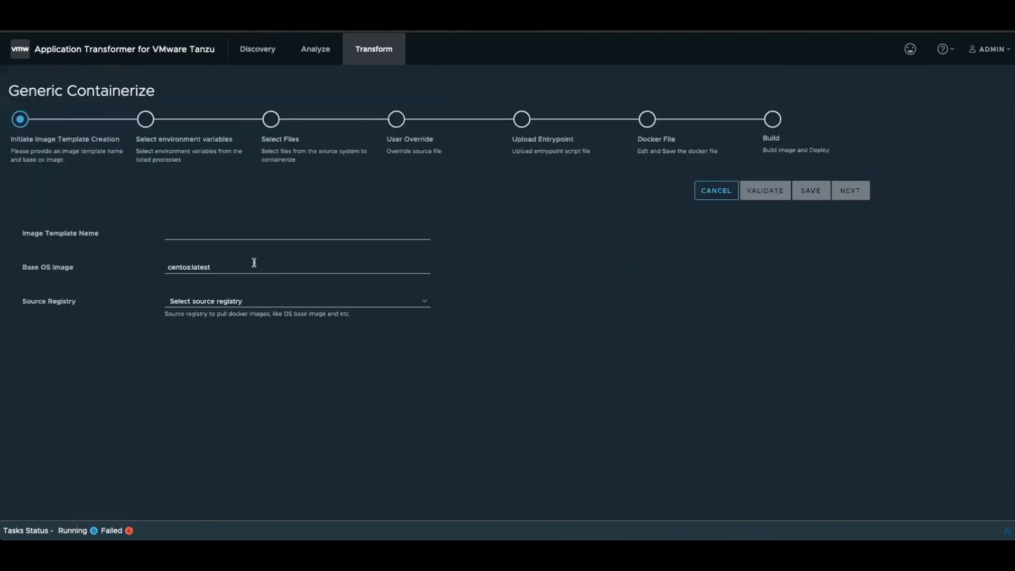
- Name the image template demotemplate and choose dockerhub as its source registry
click(237, 233)
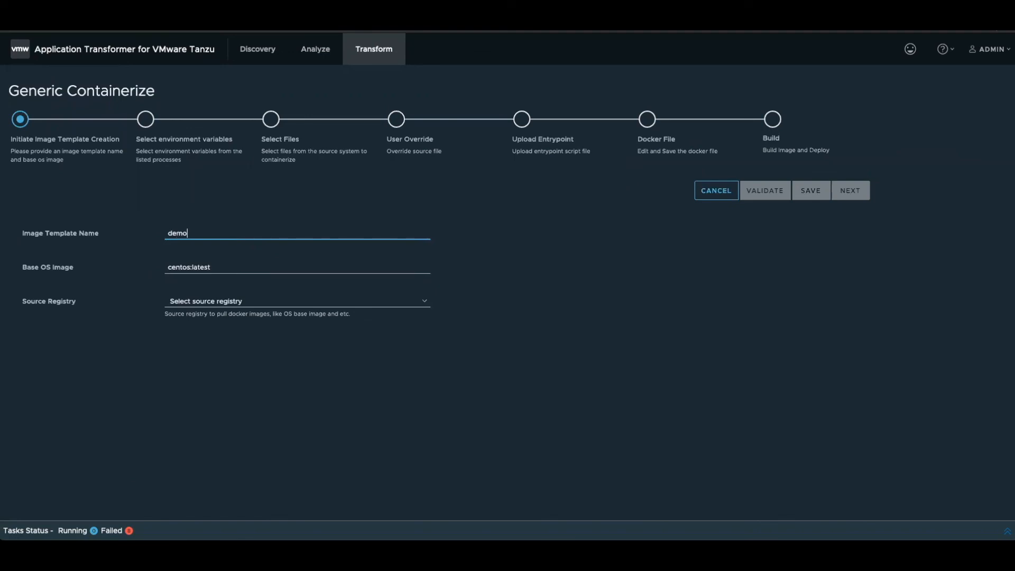
click(261, 300)
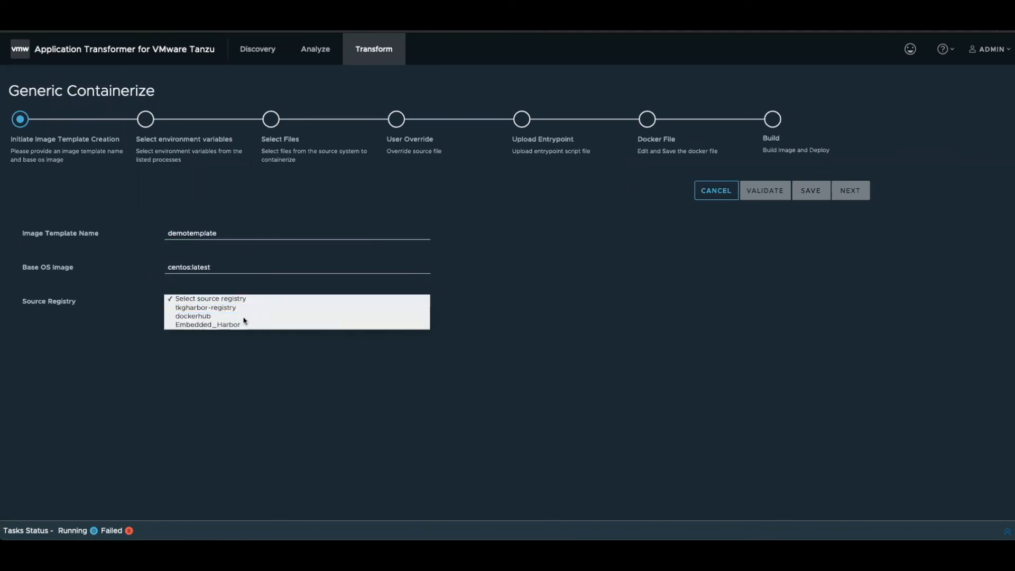
click(246, 317)
- Try to validate apache:latest as the template's base OS image
drag(192, 268, 76, 270)
text(t)
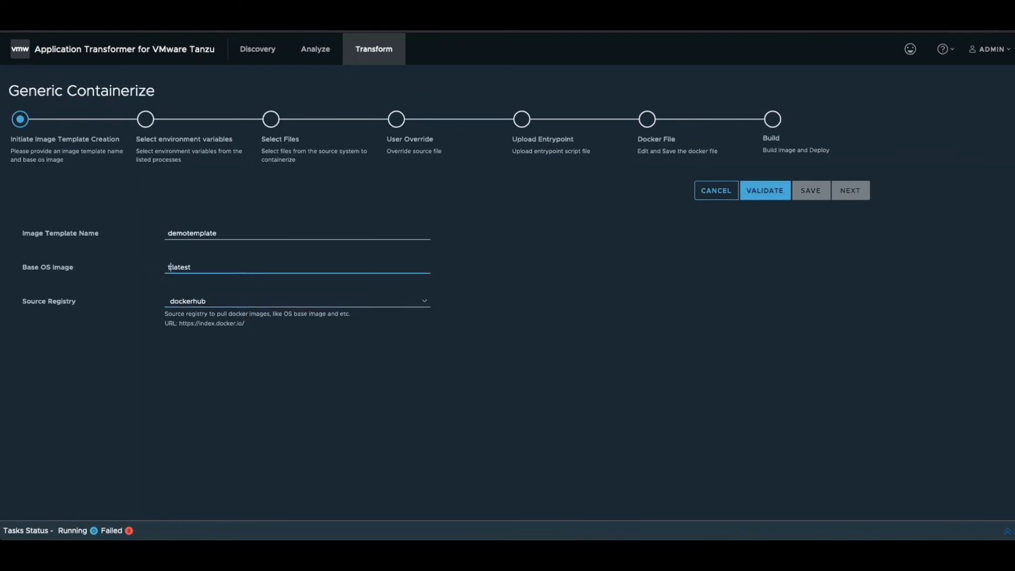
key(BackSpace)
text(apache)
click(770, 192)
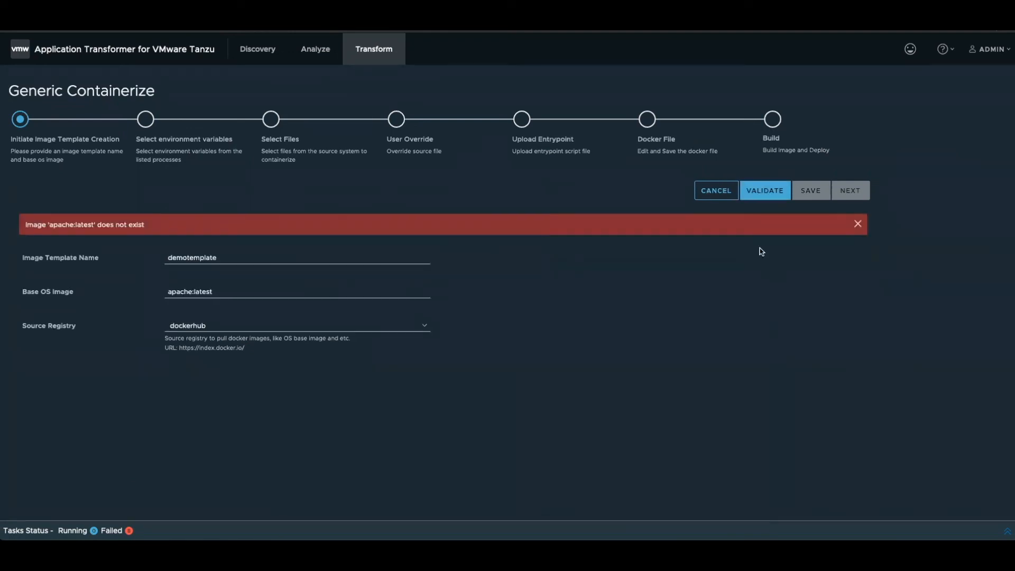
- Set the base OS image to tomcat:latest, validate and save the template, and continue to environment variable selection
double_click(192, 292)
text(tomcat)
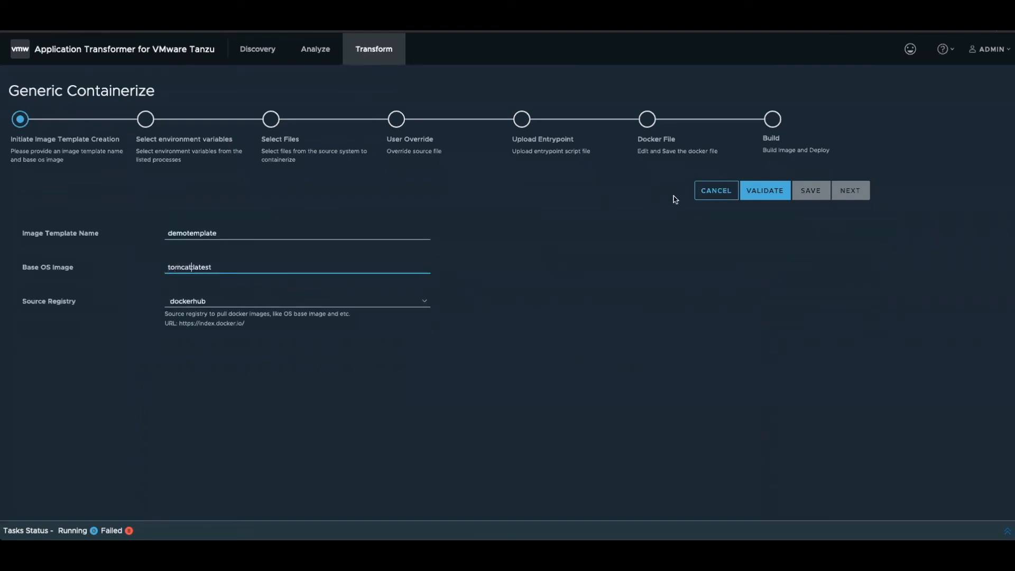
click(762, 191)
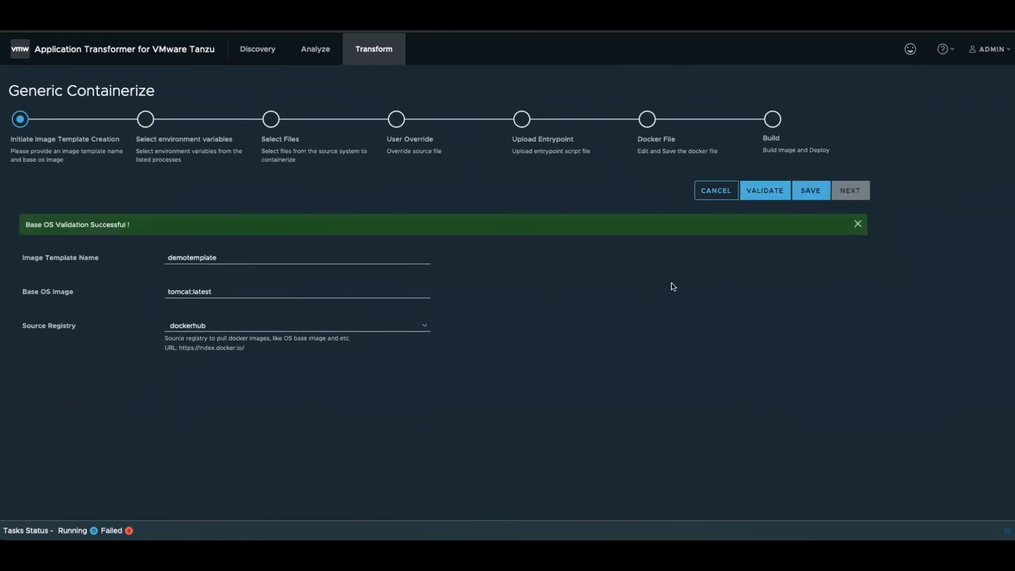
click(811, 196)
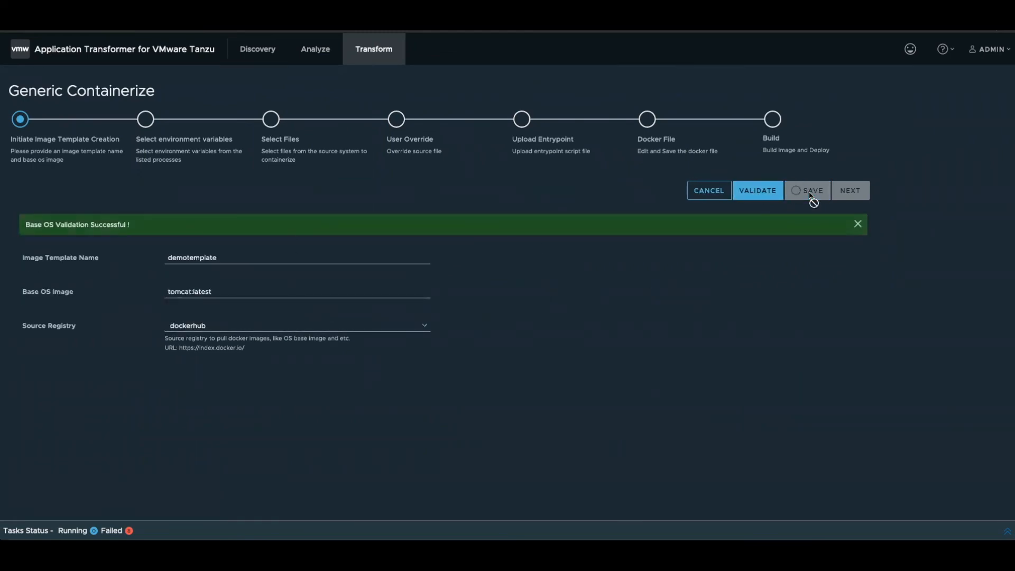
click(852, 198)
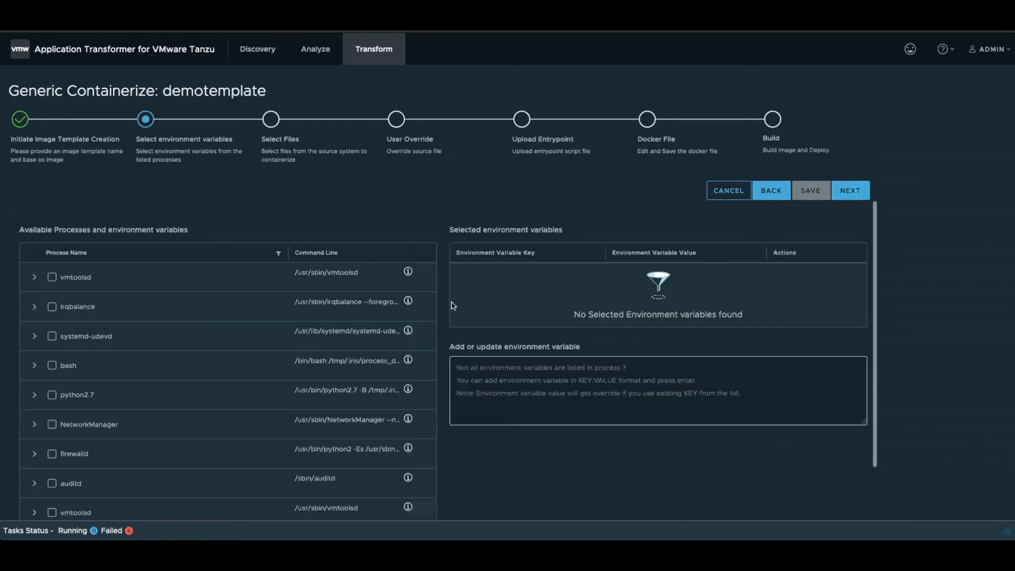
- Look through the available processes and select all environment variables of the python2.7 process
scroll(361, 385, down, 2)
scroll(362, 384, down, 1)
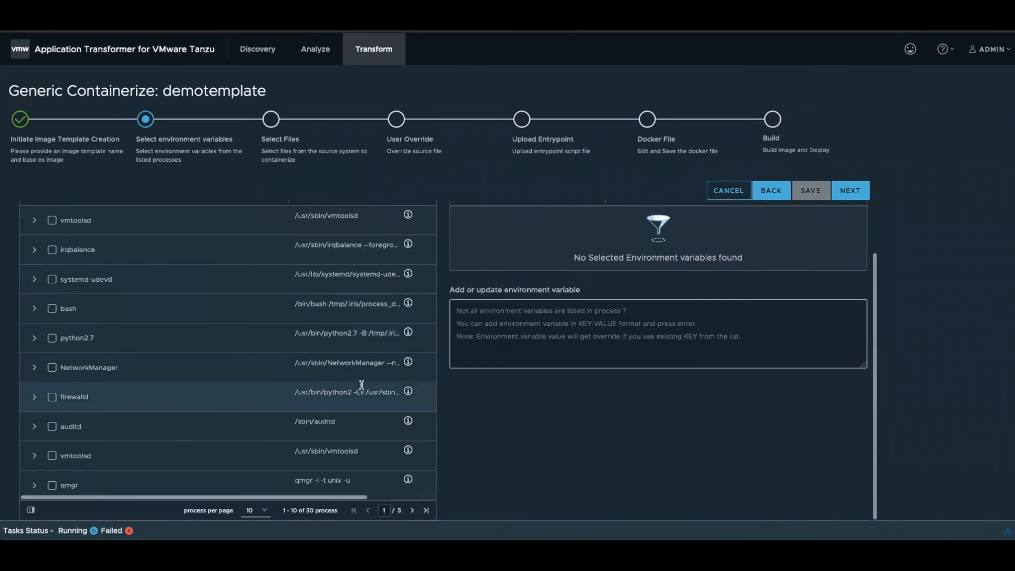
scroll(360, 389, up, 2)
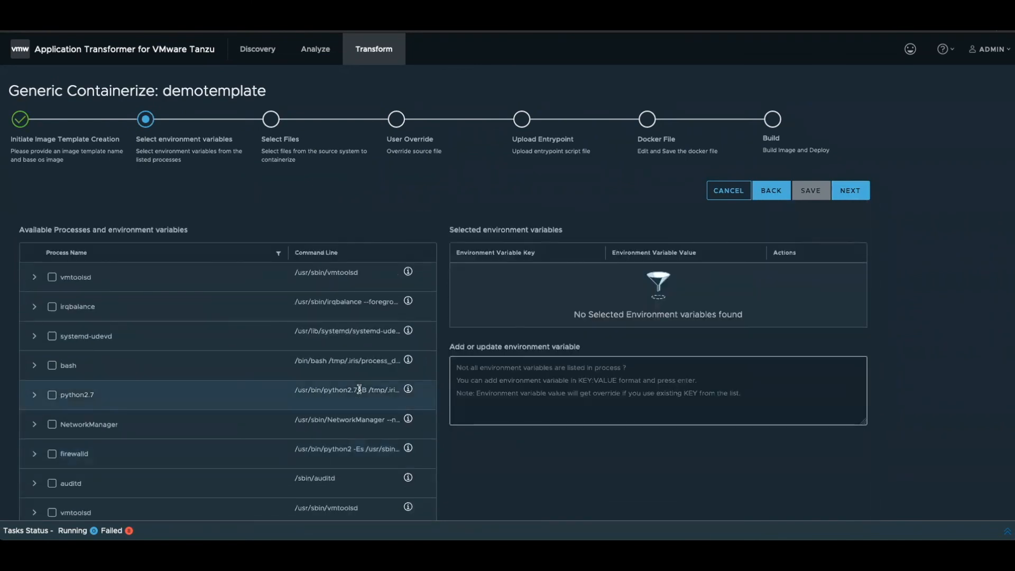
click(53, 396)
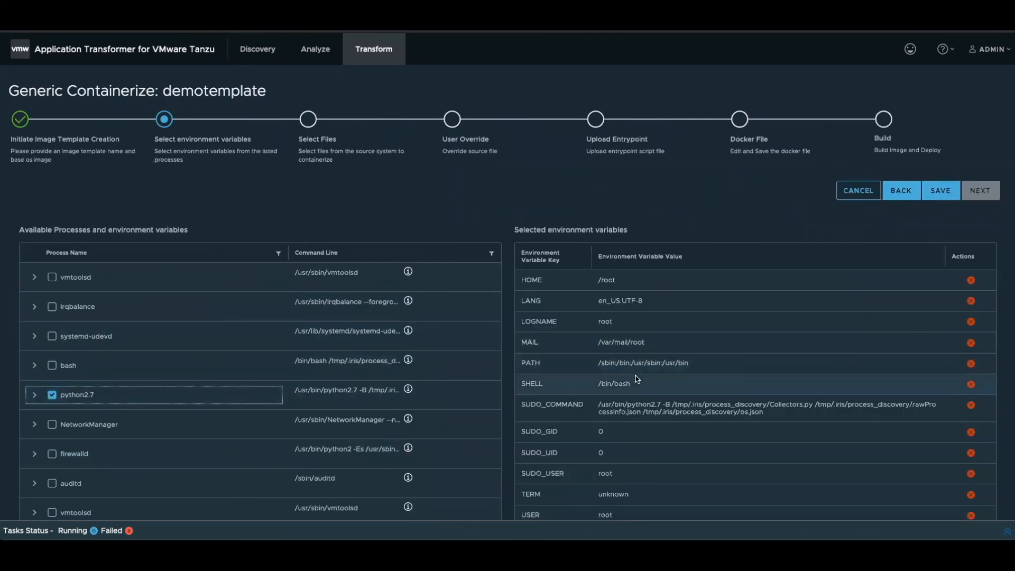
- Review the selected environment variables and the field for adding custom ones, and save the selection to continue to file selection
scroll(640, 380, down, 4)
scroll(641, 380, down, 2)
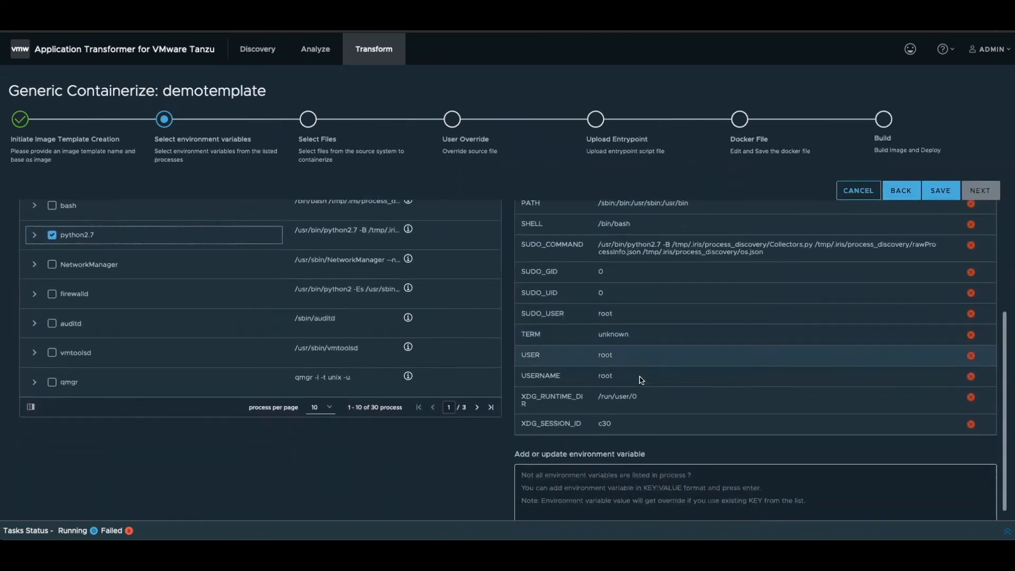
scroll(641, 380, up, 4)
scroll(641, 379, up, 2)
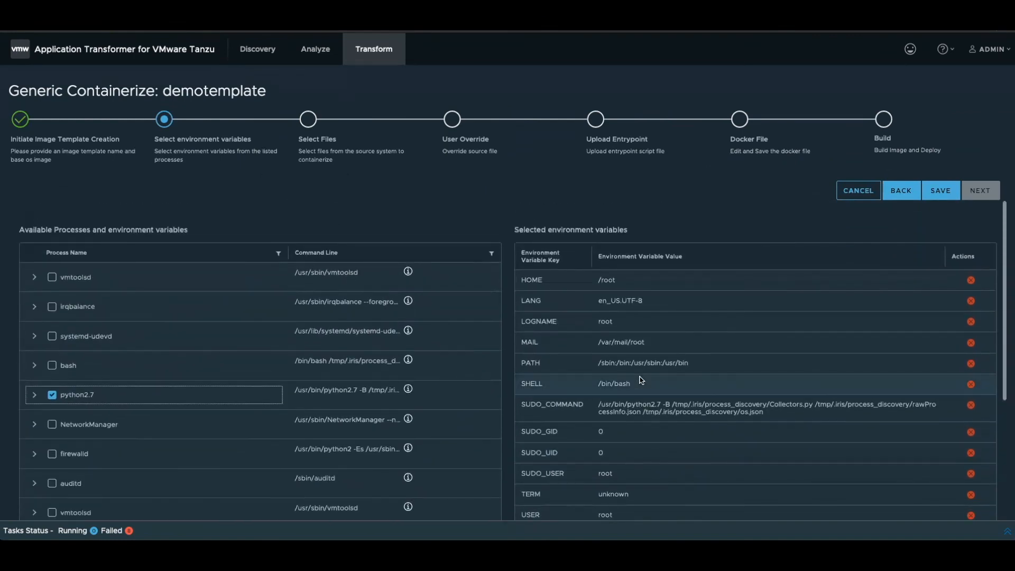
scroll(641, 380, down, 4)
scroll(641, 379, down, 3)
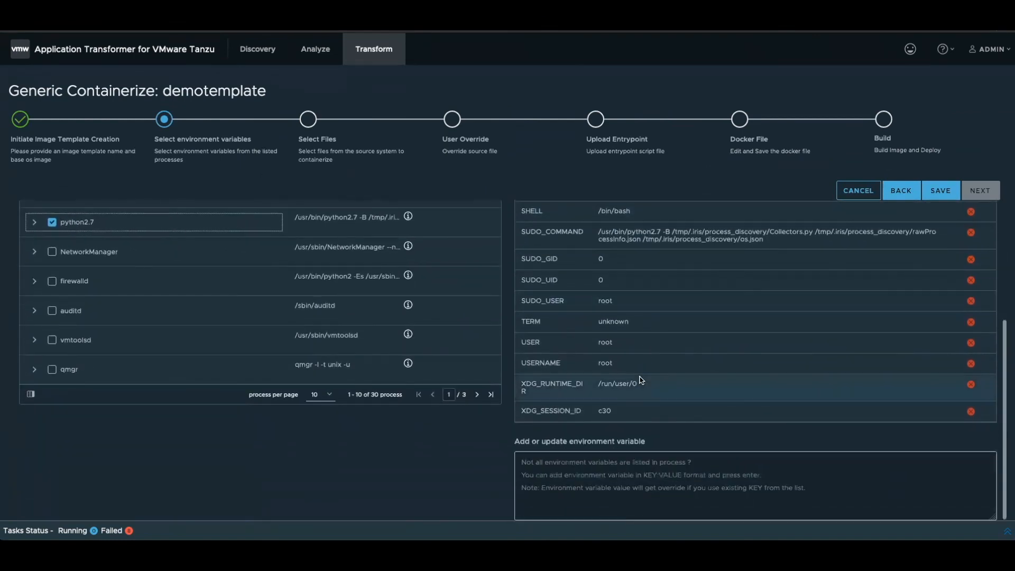
click(585, 471)
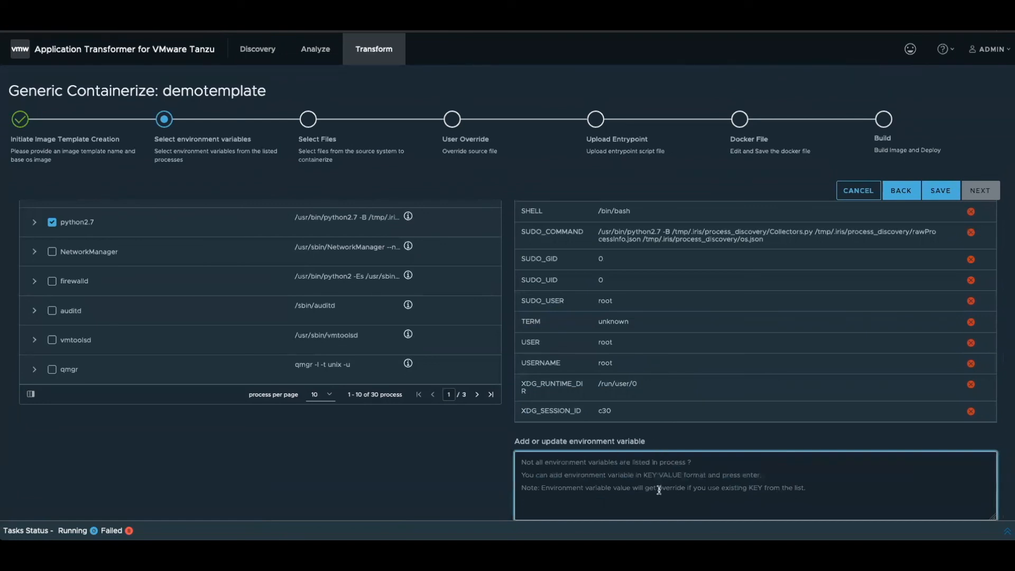
scroll(659, 484, up, 6)
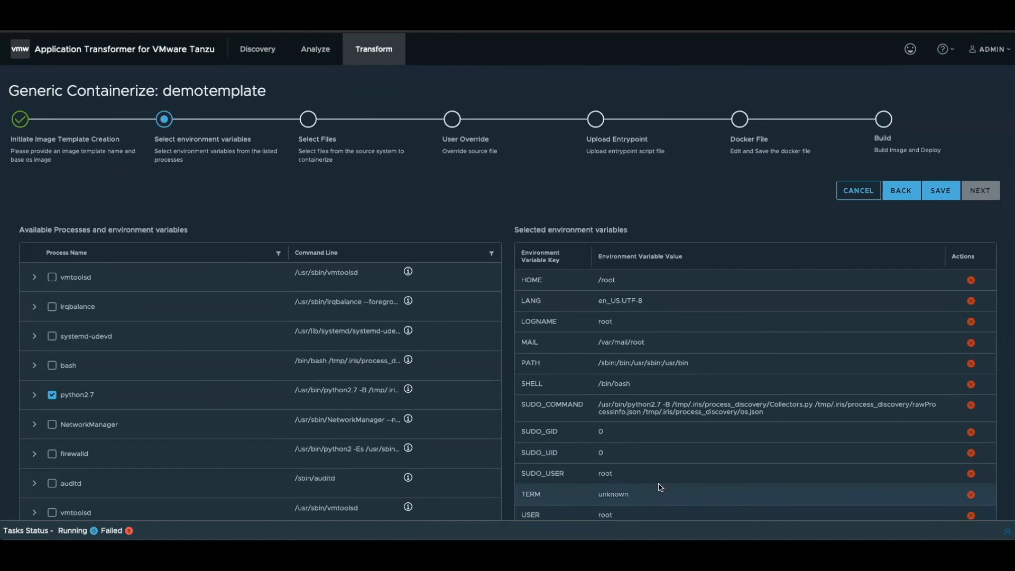
click(940, 192)
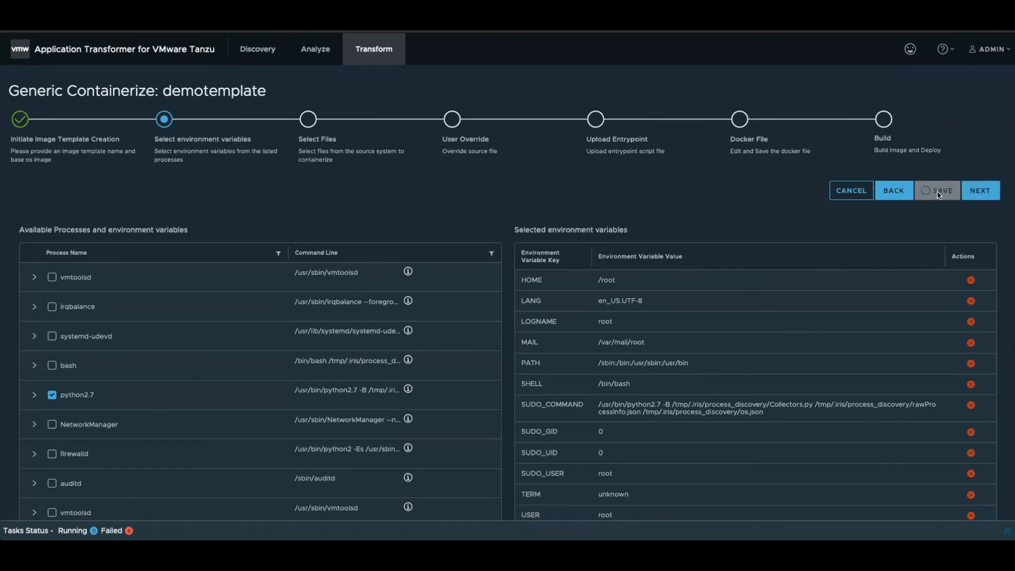
click(980, 197)
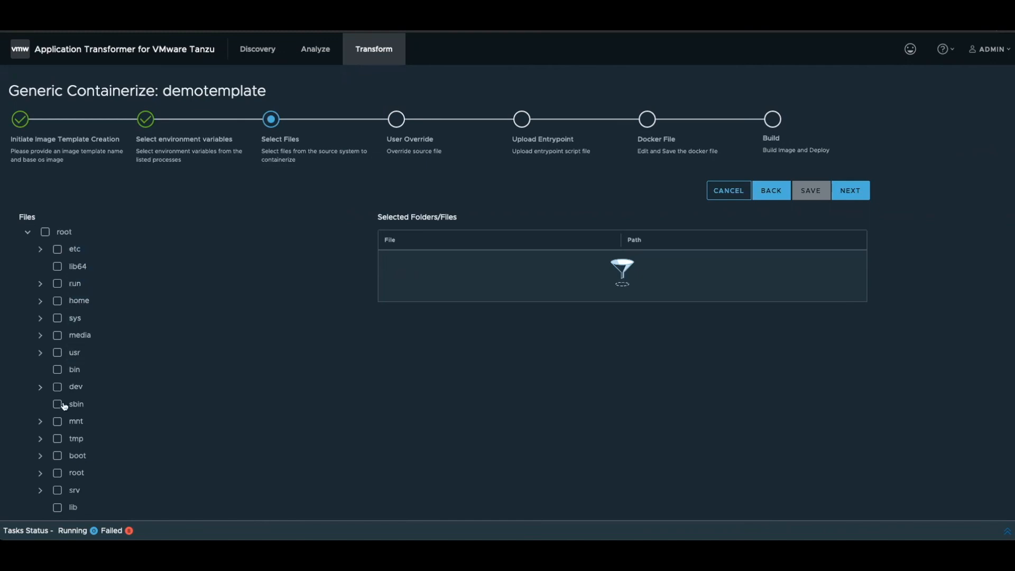
- Select the usr folder from the source system, save the file selection, and continue to the User Override stage
click(57, 352)
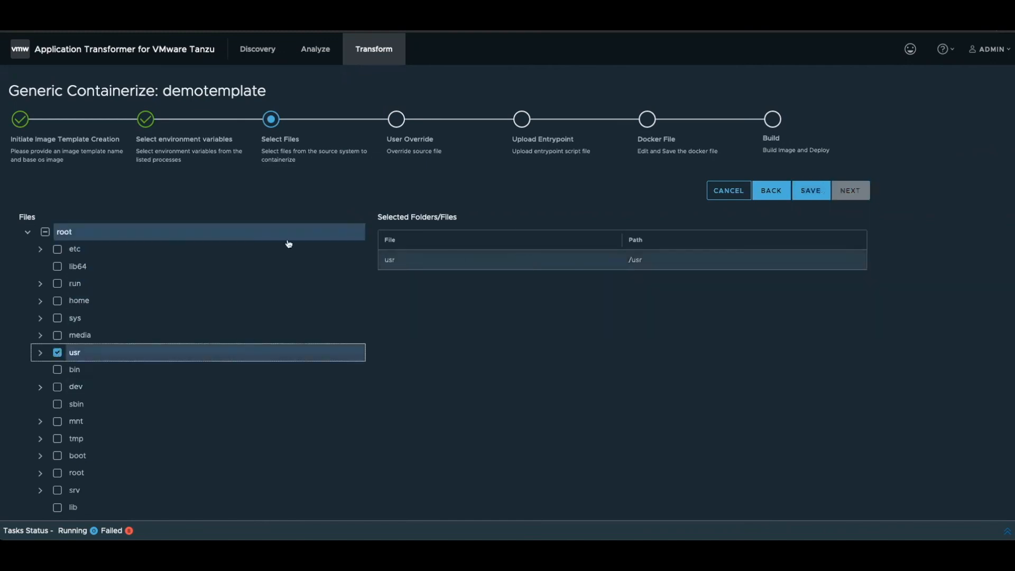
scroll(105, 365, down, 1)
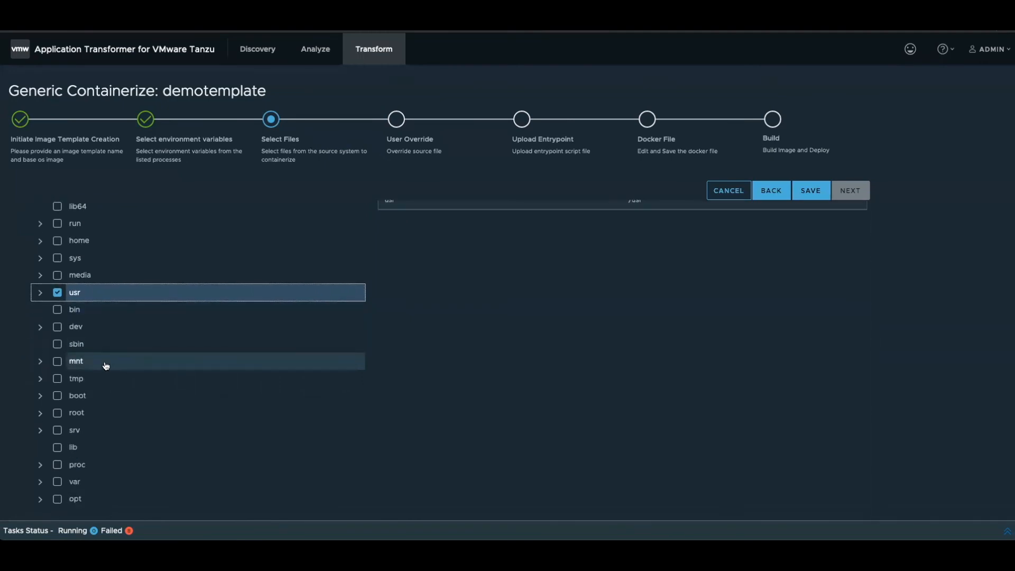
scroll(106, 366, up, 1)
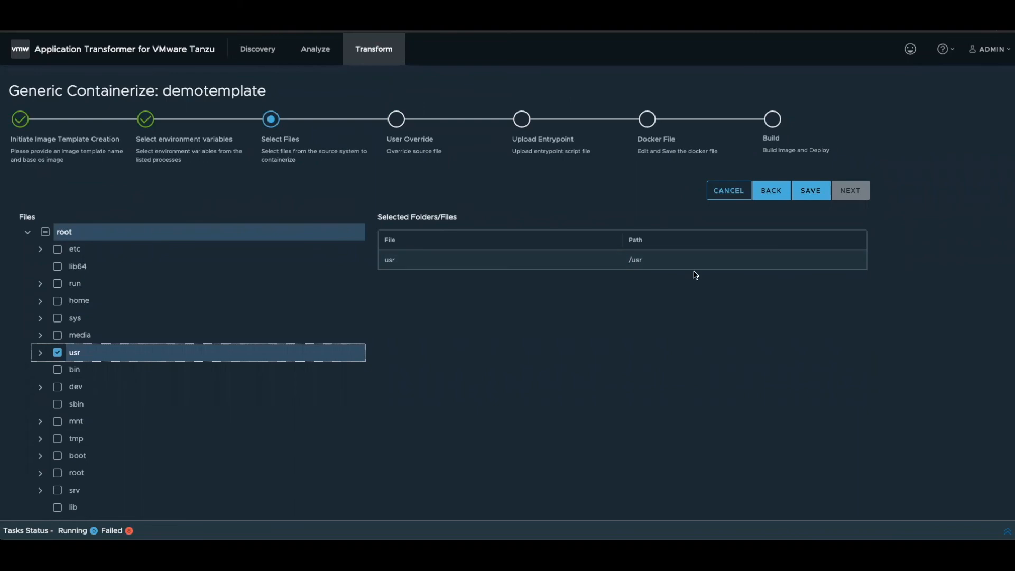
click(803, 203)
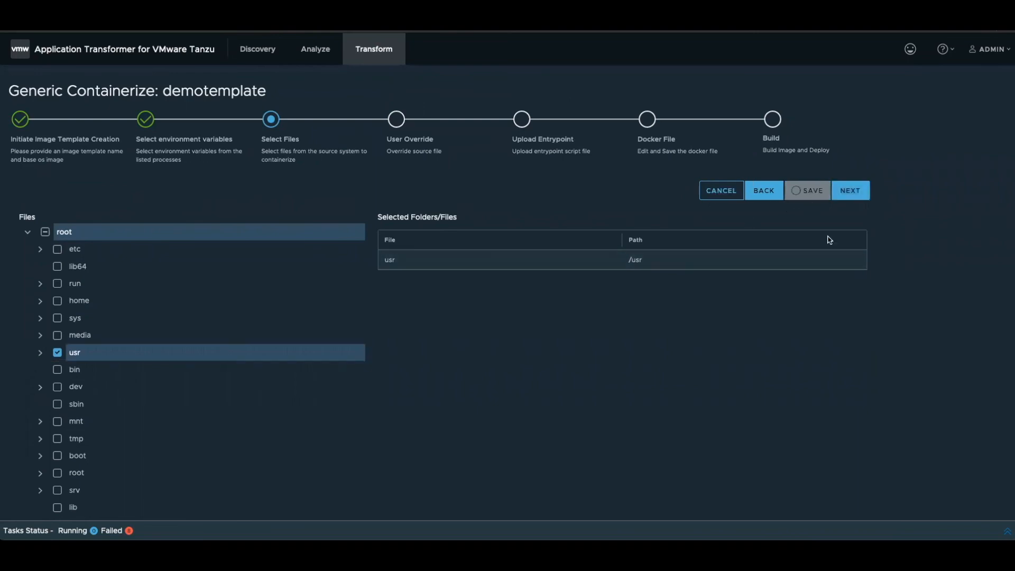
click(857, 197)
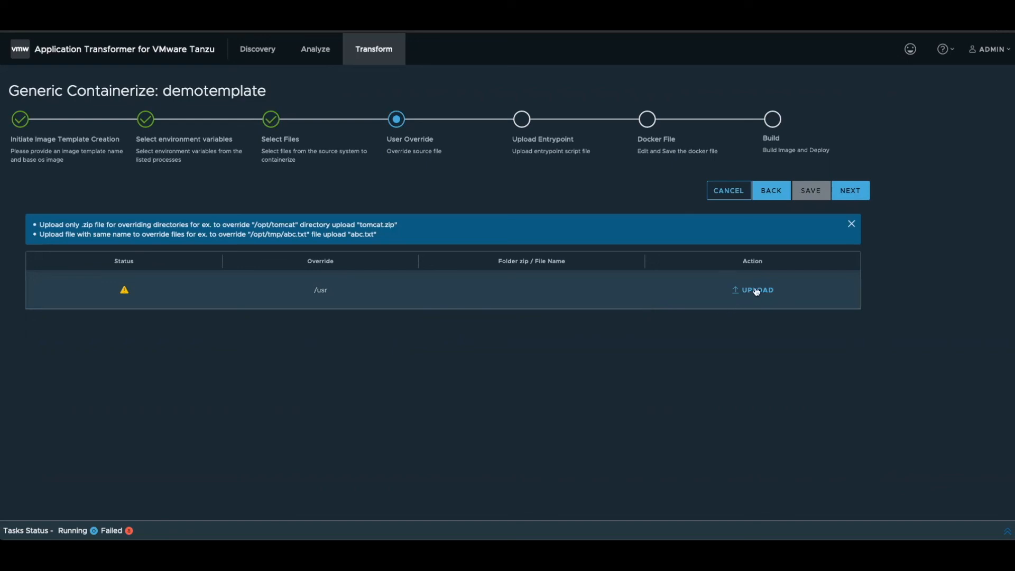
- Skip the override upload for /usr, save the prefilled entrypoint script, and continue to the Docker File stage
click(845, 196)
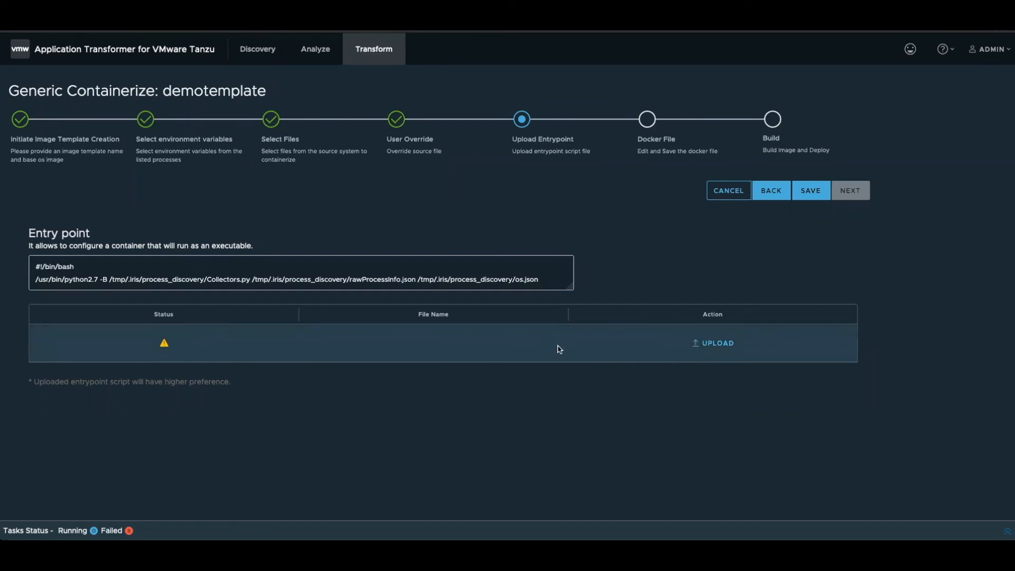
click(807, 195)
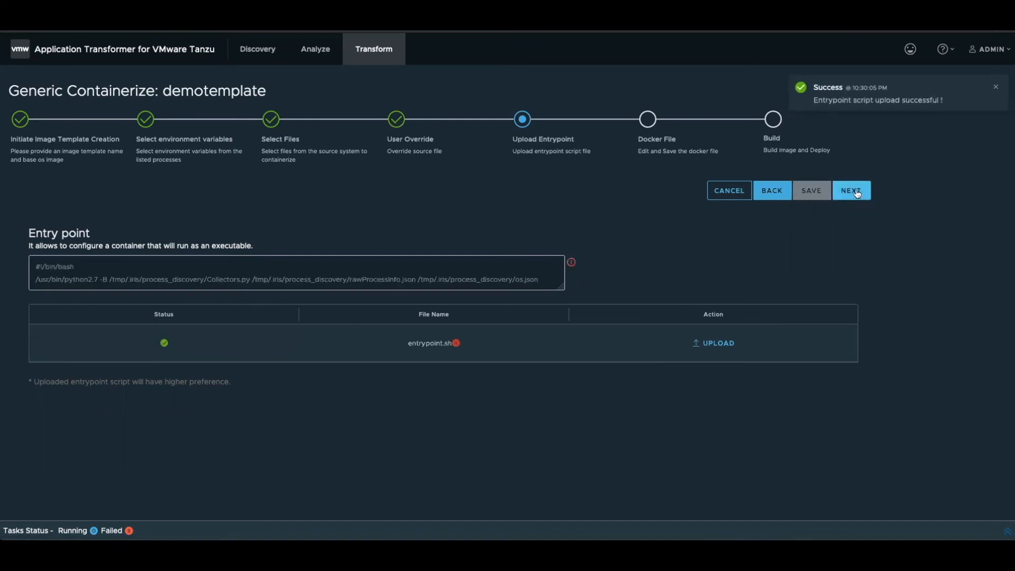
click(858, 193)
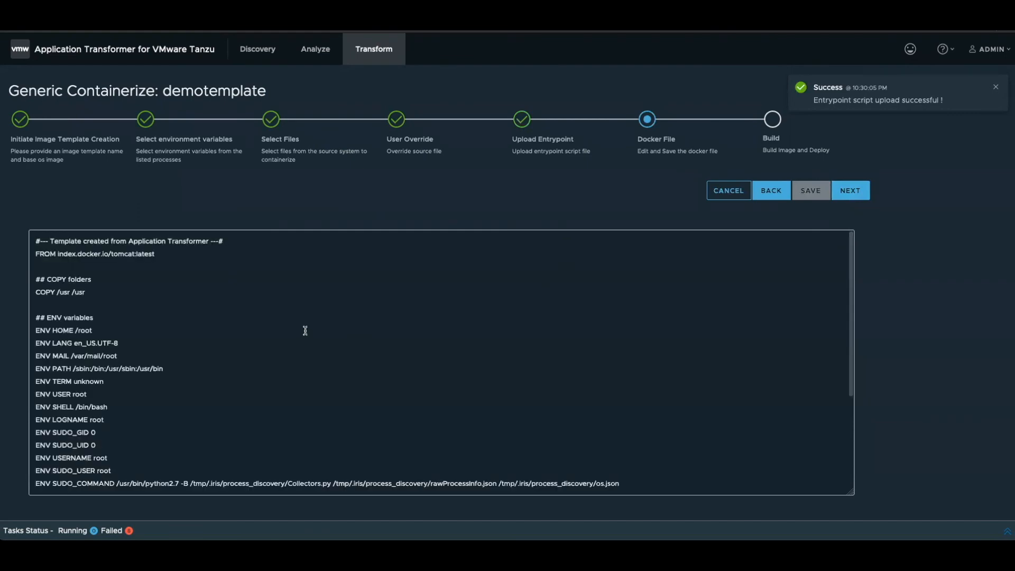
- Review the generated Dockerfile's base image, copied folders and environment variables
scroll(306, 331, down, 2)
scroll(306, 331, up, 2)
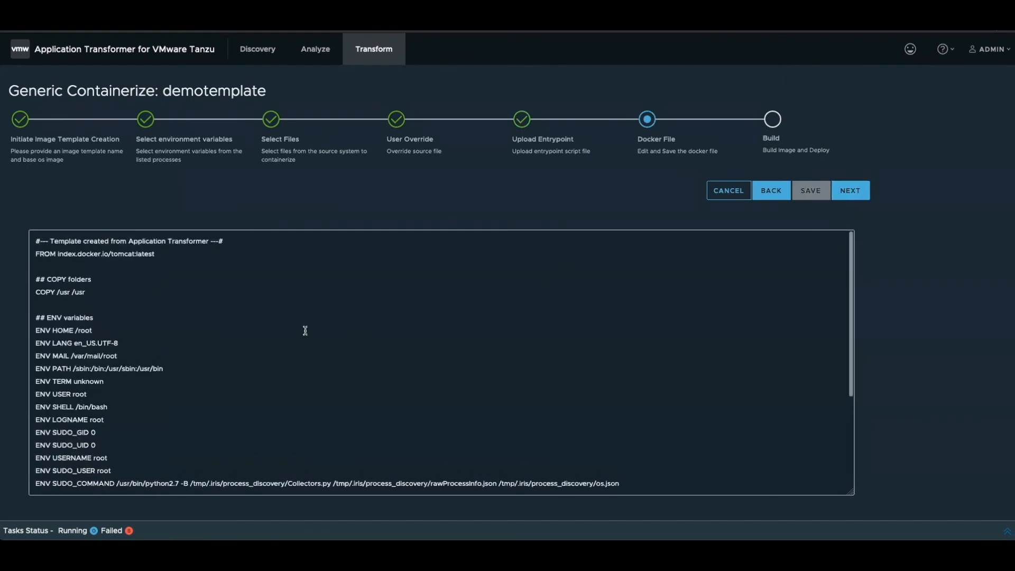
- Review the Dockerfile's remaining environment variables, entrypoint commands and additional-commands section, and continue to the Build stage
scroll(306, 331, down, 3)
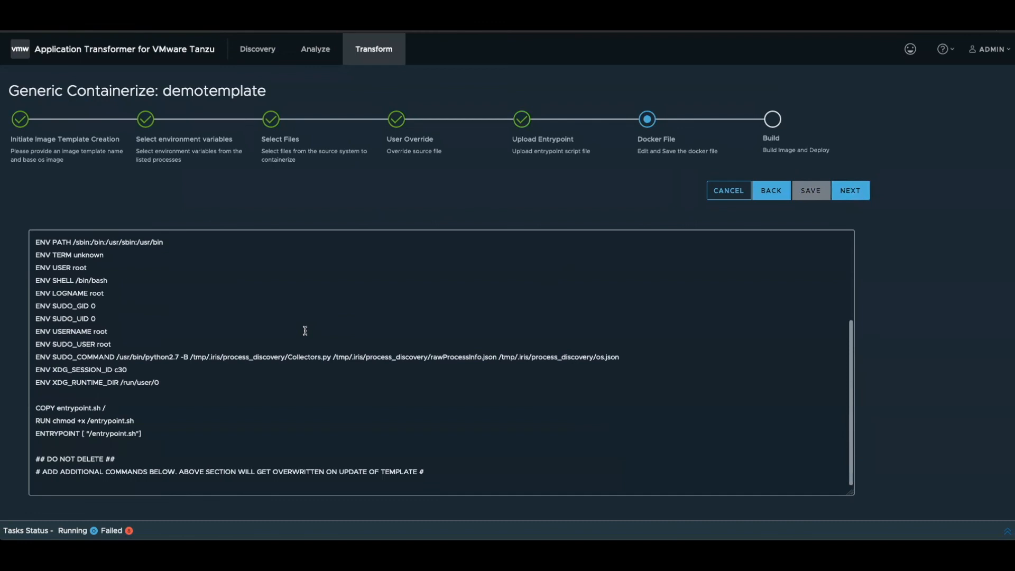
scroll(305, 330, up, 3)
scroll(305, 330, down, 3)
click(152, 365)
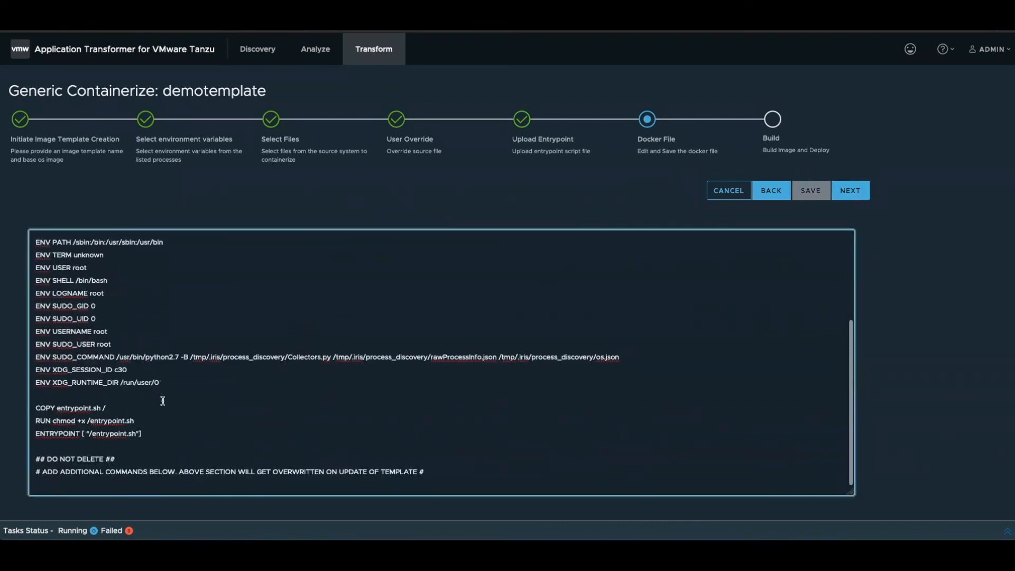
click(851, 191)
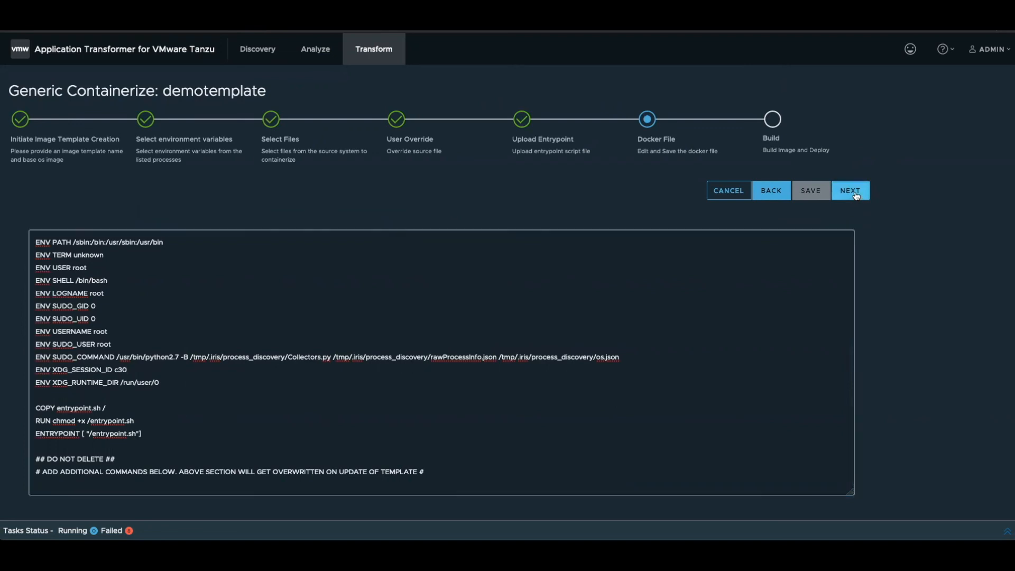
- Set the OCI image tag to the registry account name followed by /test.latest, and choose dockerhub as the destination registry
click(280, 233)
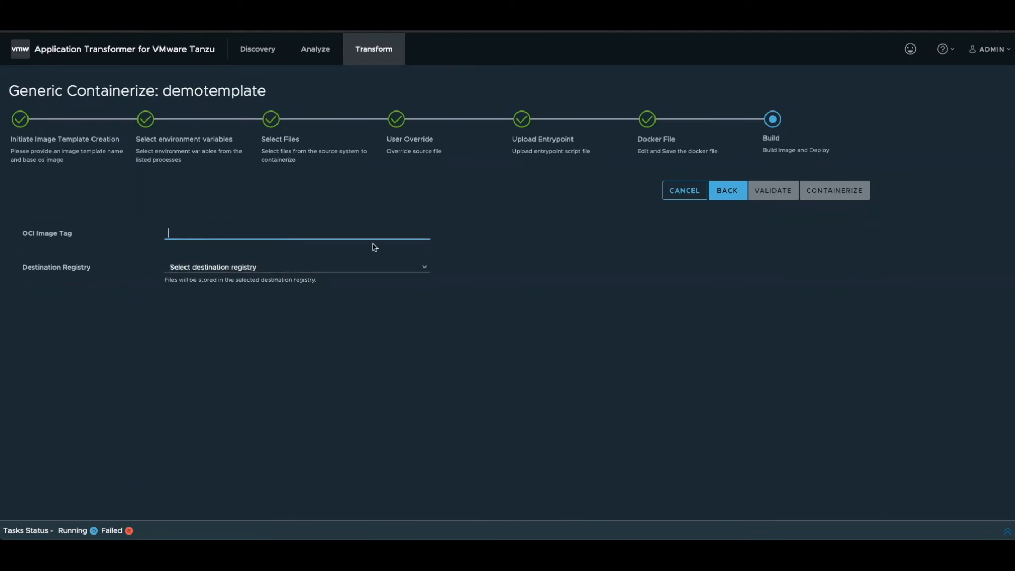
text(dineshtripathi30/test.latest)
click(312, 270)
click(296, 281)
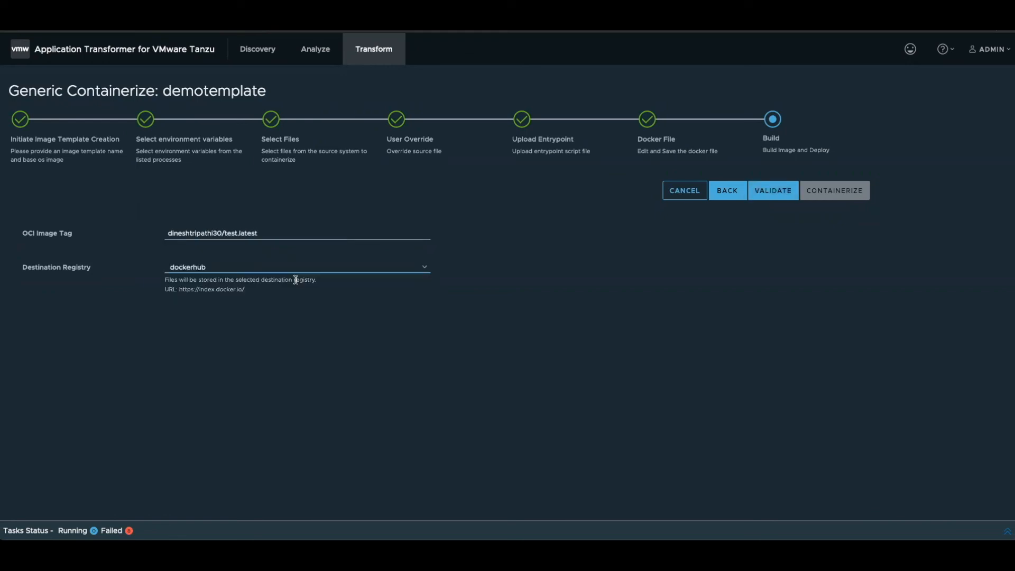
- Validate the image tag and destination registry, and return to the welcome page without starting the containerization
click(769, 193)
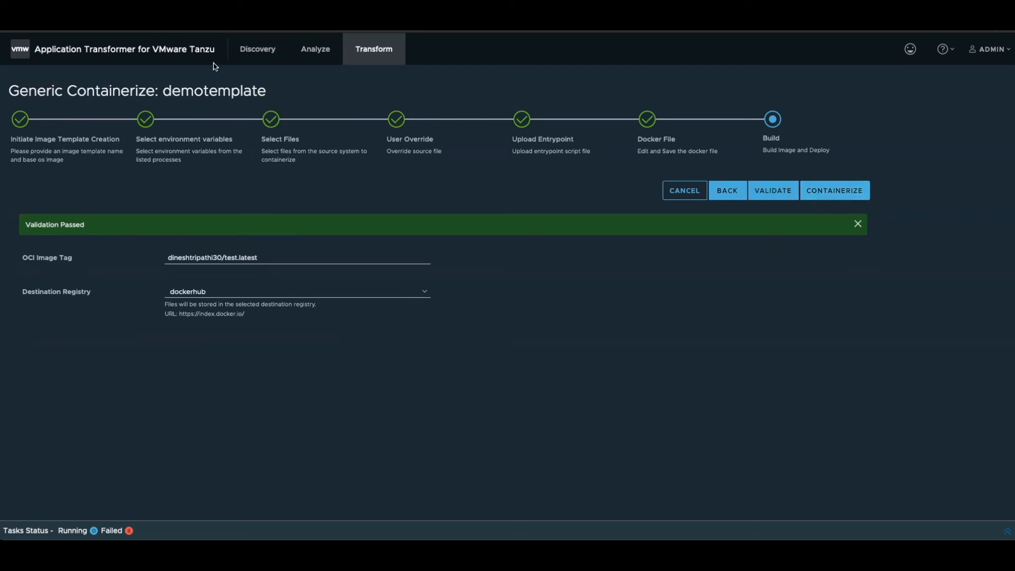
click(174, 50)
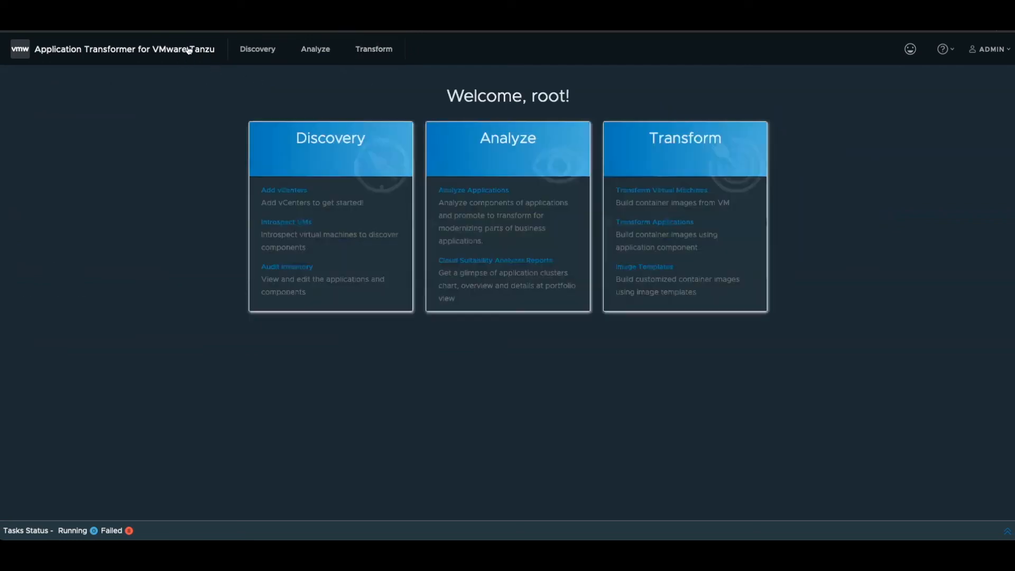